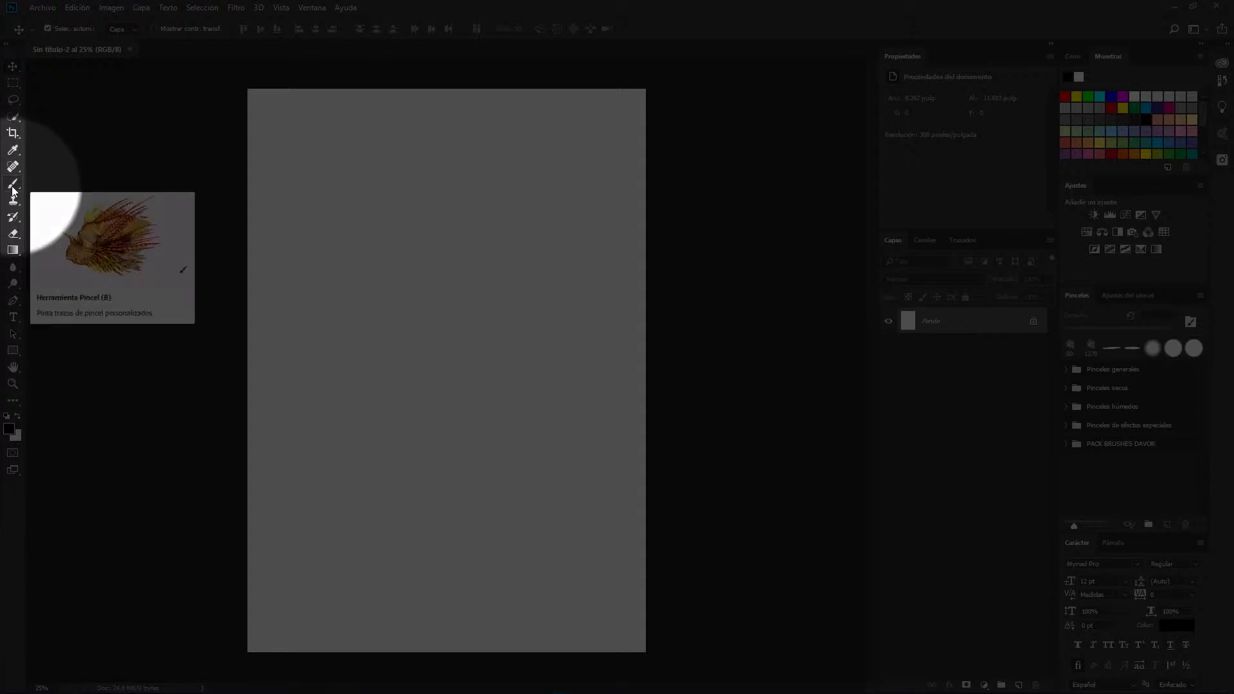
Activate the Brush tool and add a new empty layer above the Fondo layer.
left_click(13, 187)
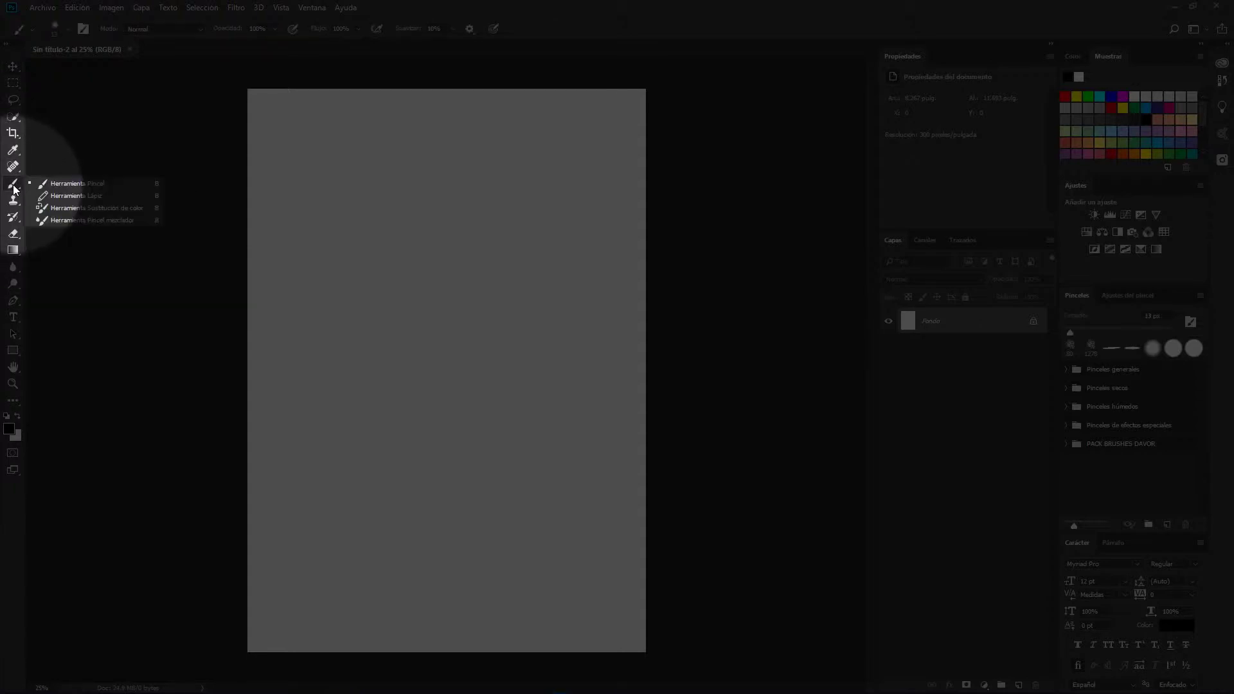
left_click(63, 182)
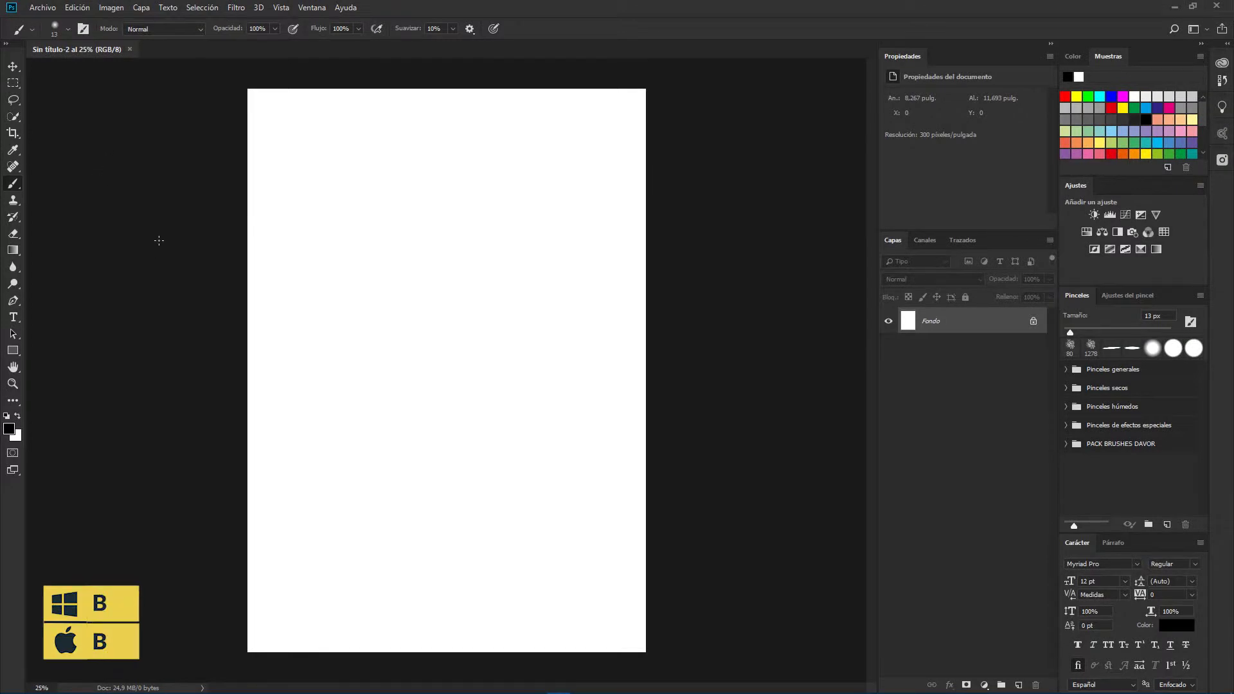
left_click(1019, 685)
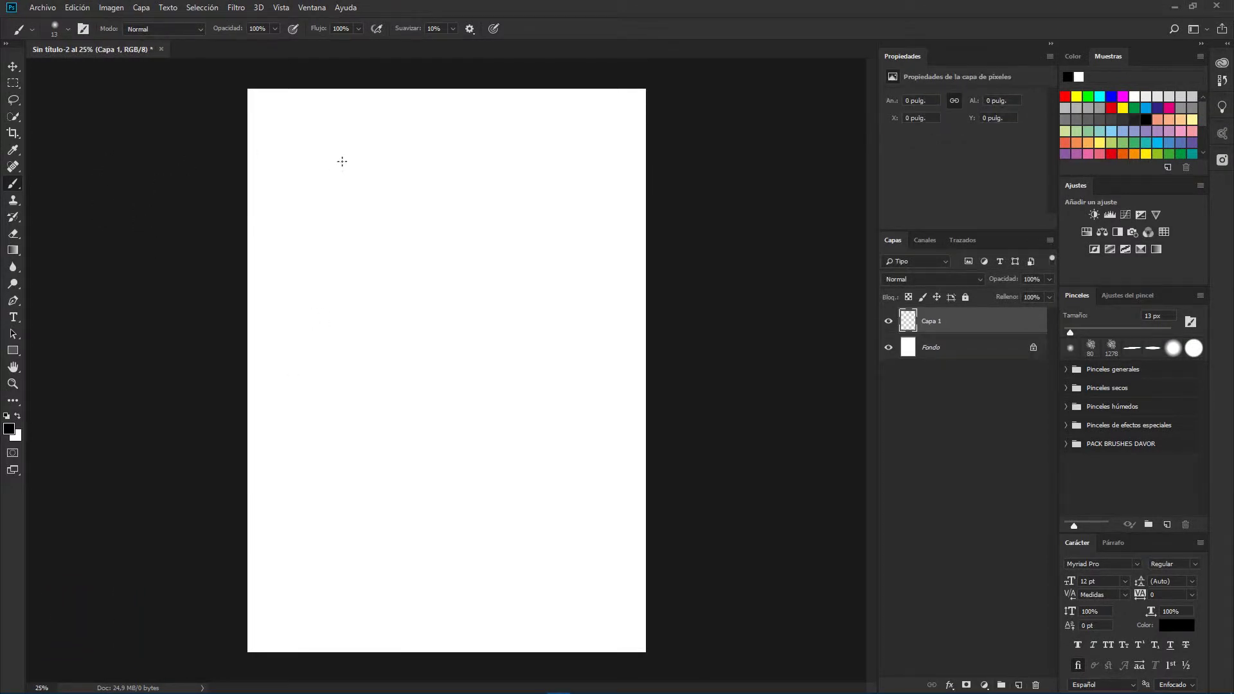
Try a dot and a diagonal brush stroke on the new layer, and undo both.
left_click(313, 184)
mouse_move(335, 208)
left_mouse_down()
mouse_move(397, 223)
mouse_move(434, 312)
mouse_move(505, 198)
mouse_move(511, 324)
mouse_move(459, 372)
mouse_move(416, 379)
mouse_move(391, 360)
left_mouse_up()
key("ctrl+alt+z")
key("ctrl+alt+z")
Set the brush size to 83 px.
left_click(67, 30)
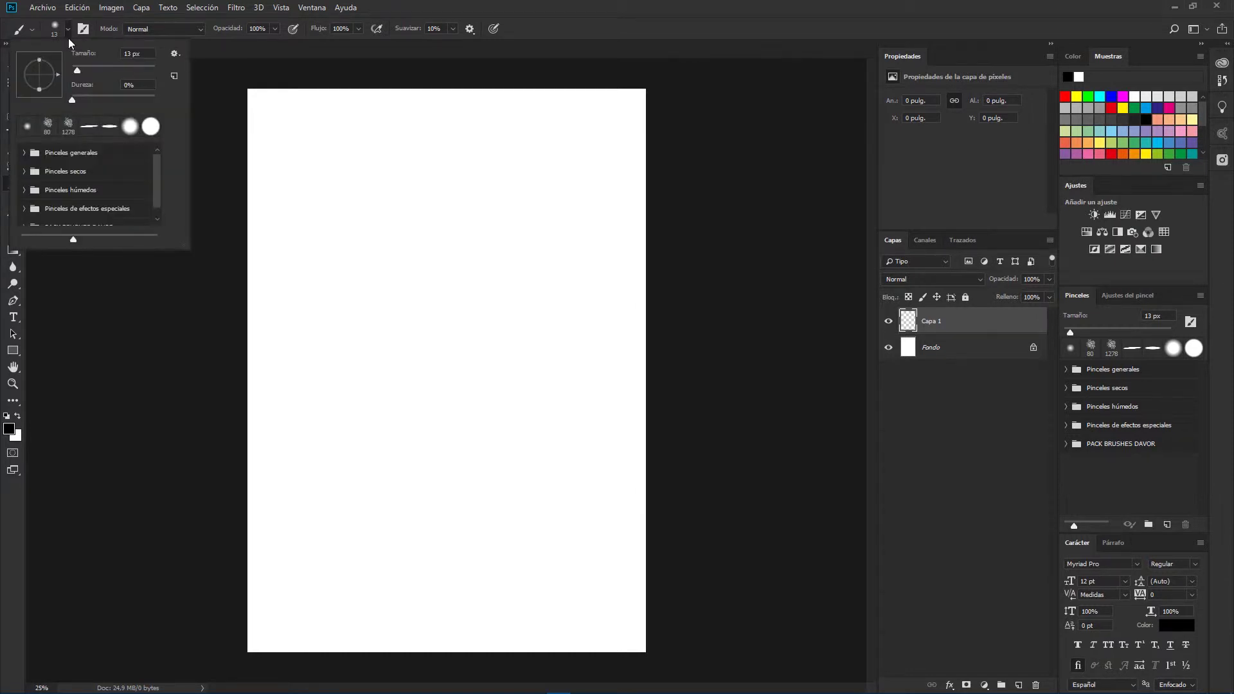
mouse_move(77, 70)
left_mouse_down()
mouse_move(117, 70)
mouse_move(102, 99)
mouse_move(146, 100)
left_mouse_up()
key("Escape")
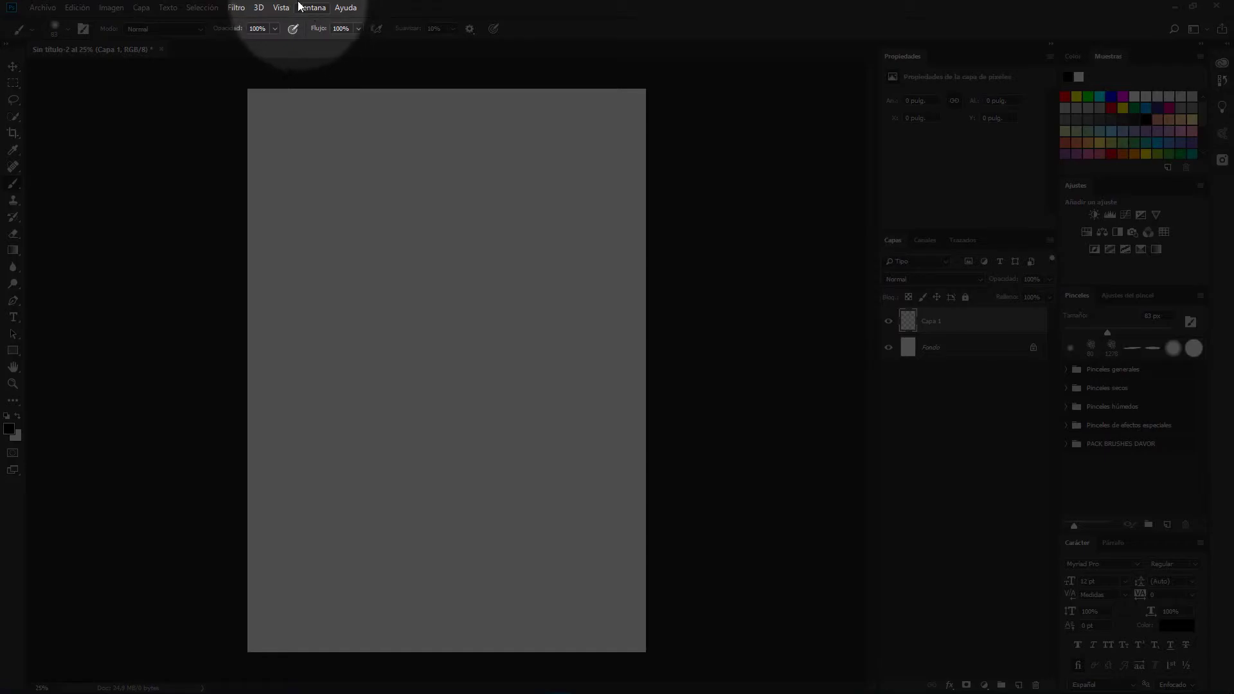
Look up the Pinceles entry among the available windows and view the brush preset picker on the canvas.
left_click(299, 7)
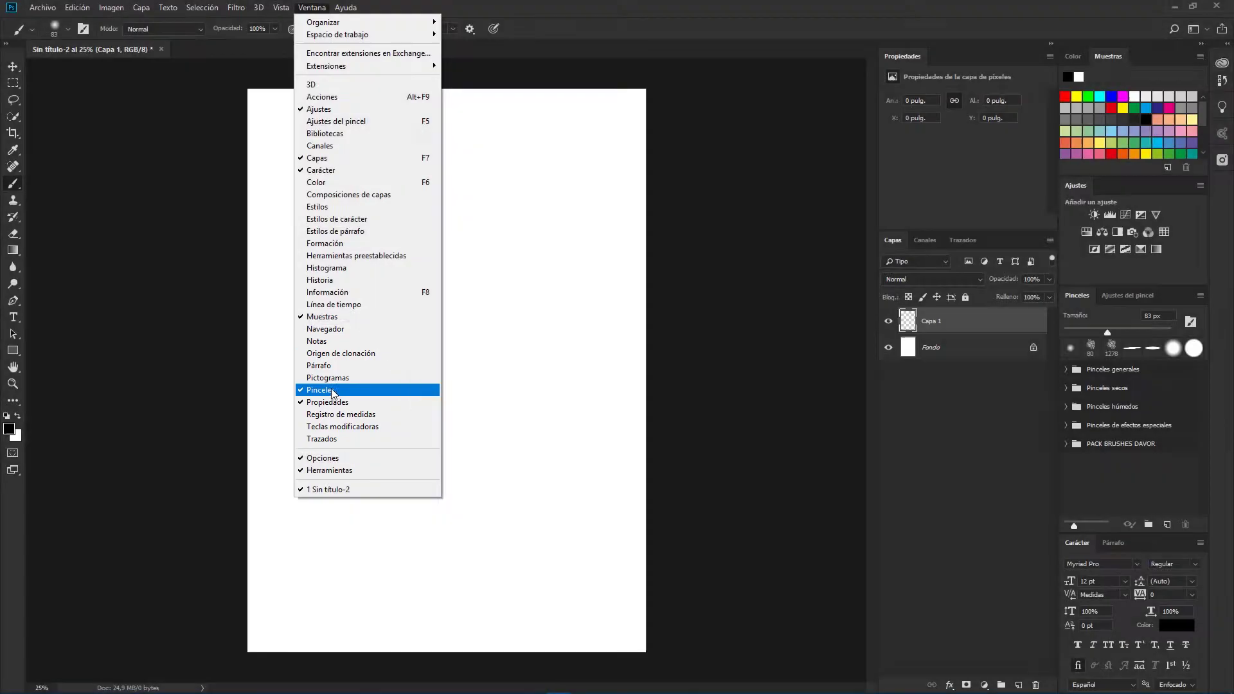
left_click(334, 391)
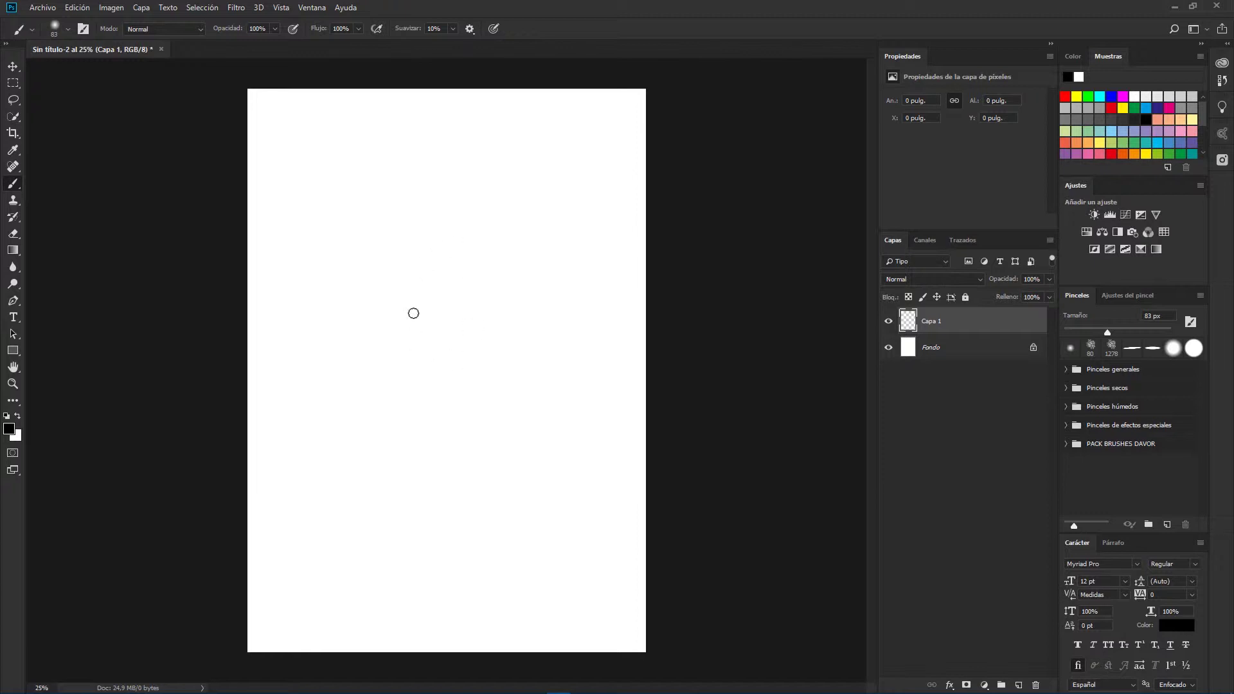
right_click(554, 176)
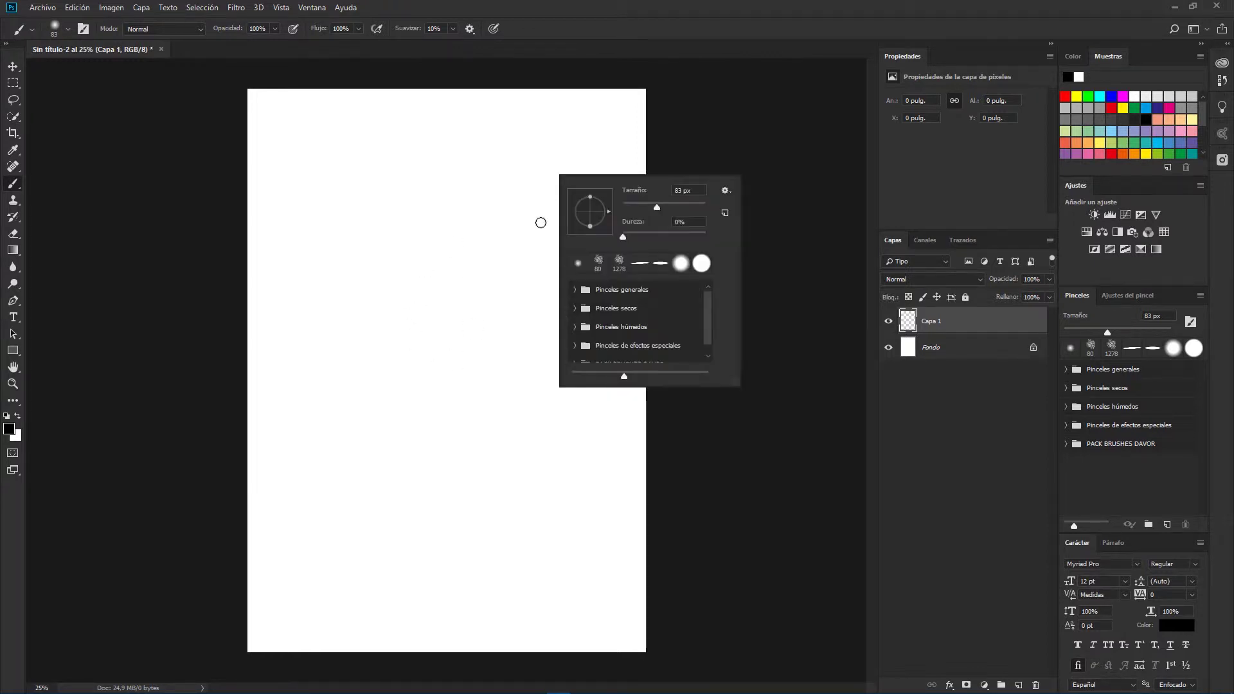
left_click(424, 465)
right_click(427, 458)
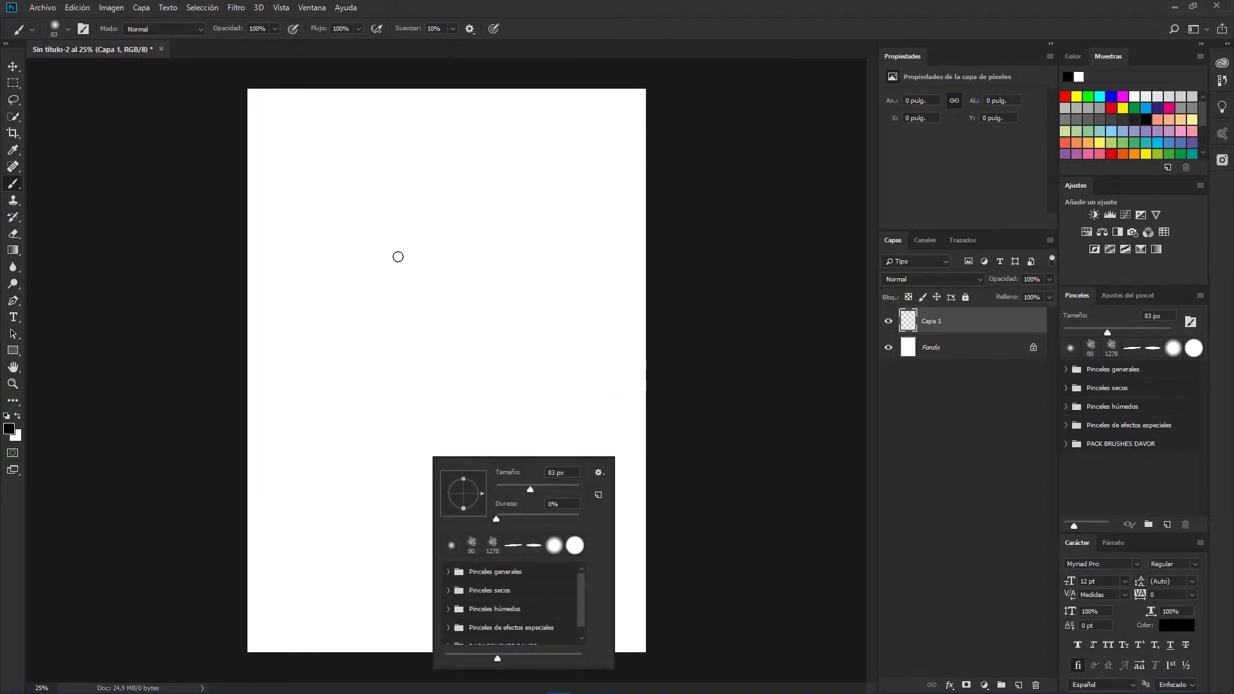
left_click(400, 264)
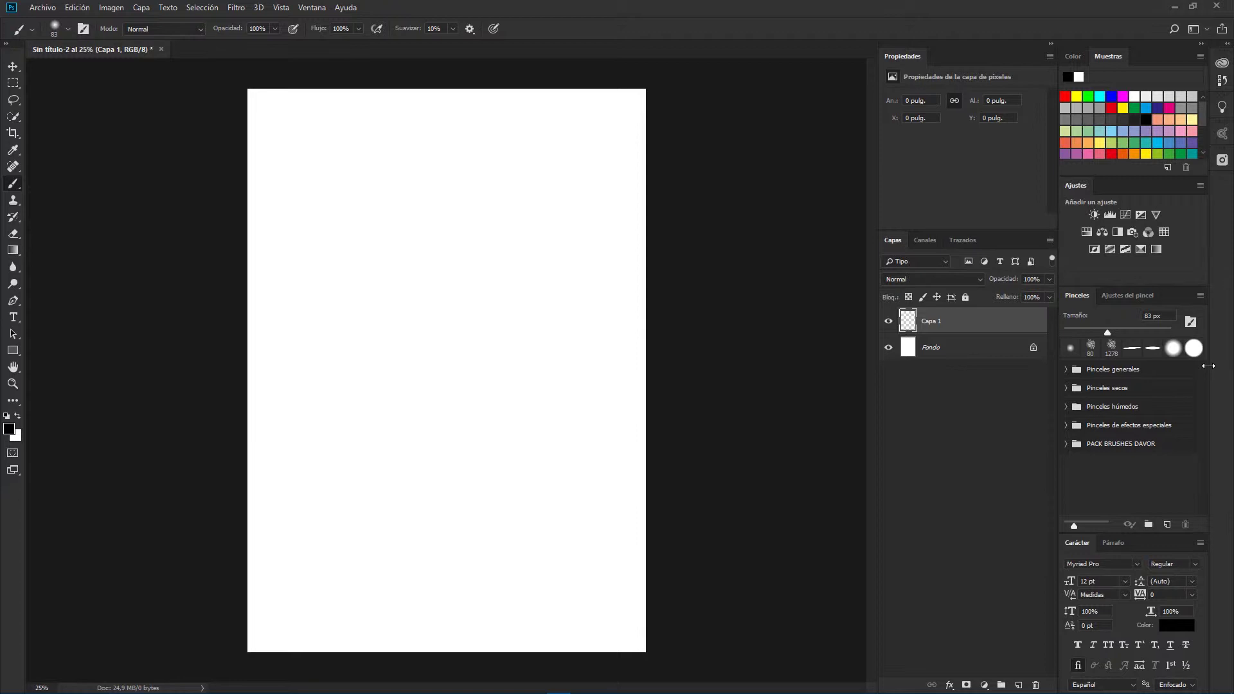
Examine the brushes in the Pinceles generales, Pinceles secos, Pinceles húmedos and Pinceles de efectos especiales folders.
left_click(1066, 369)
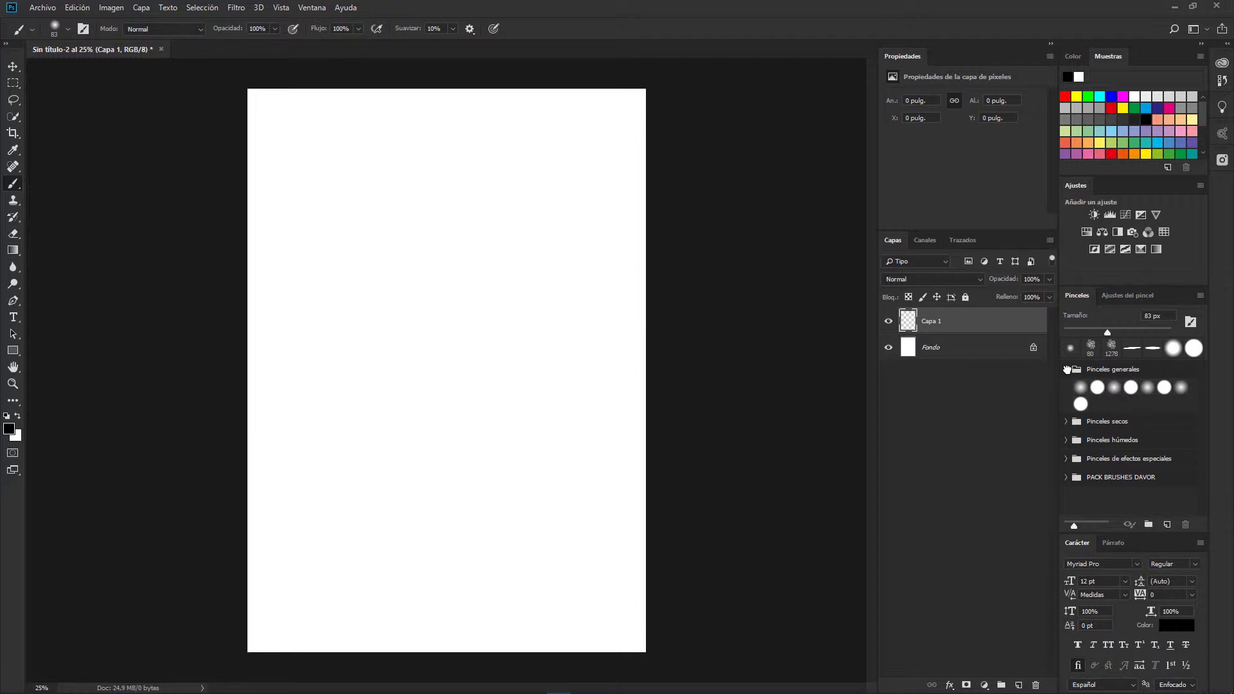
left_click(1066, 421)
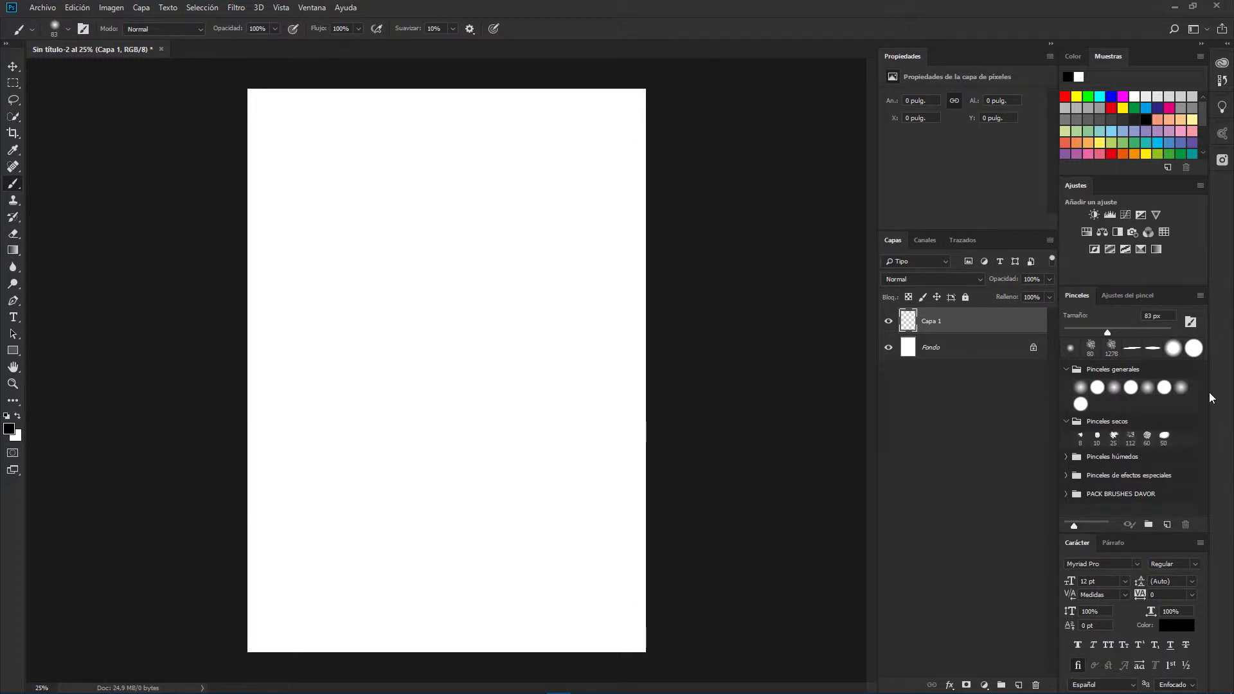
left_click(1067, 421)
left_click(1067, 440)
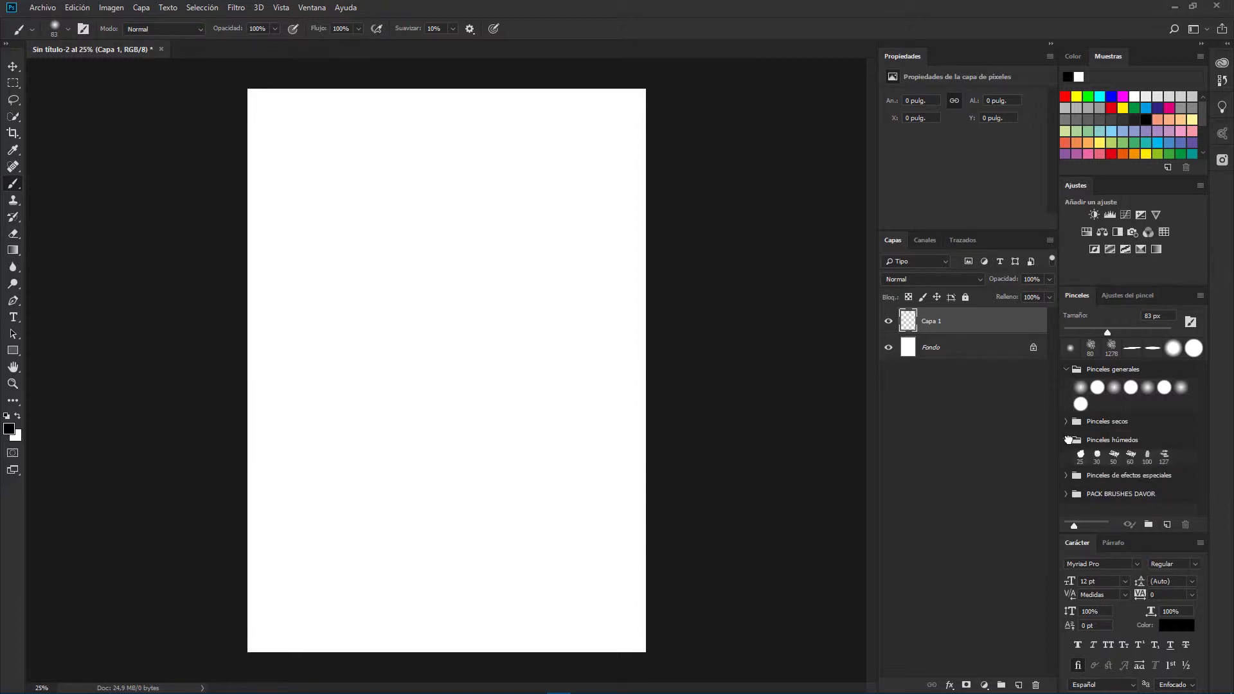
left_click(1067, 440)
left_click(1066, 458)
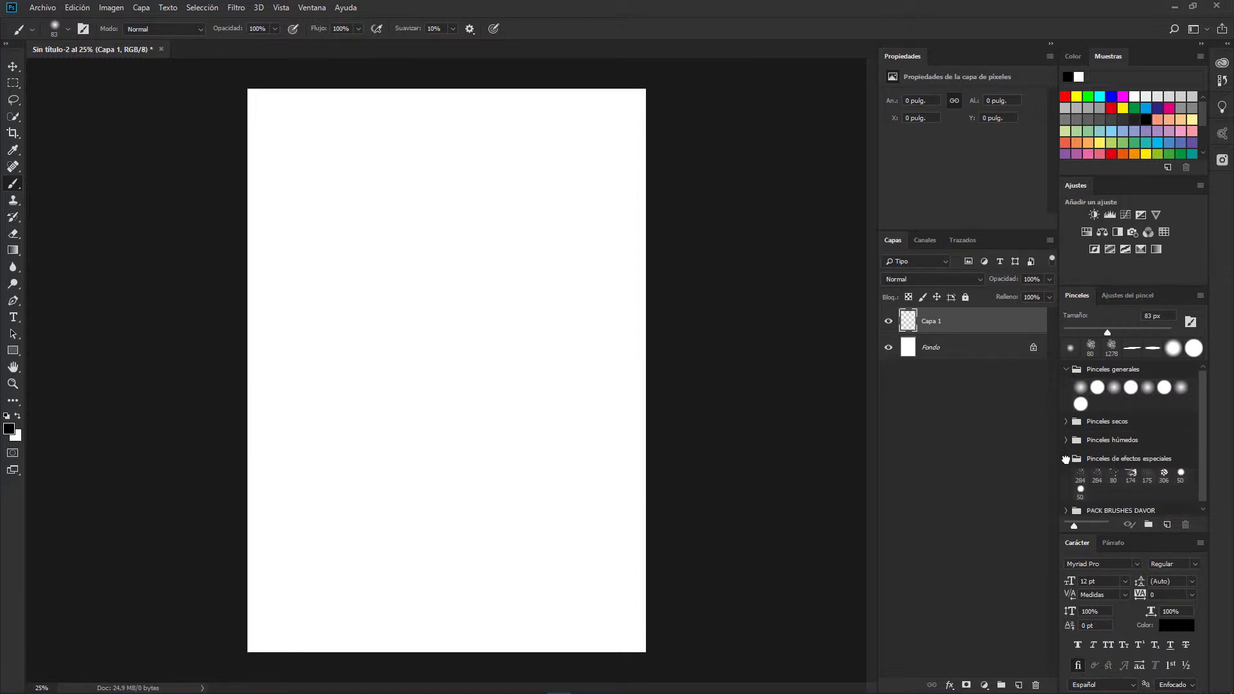
scroll(1203, 455, "down", 1)
left_click(1065, 455)
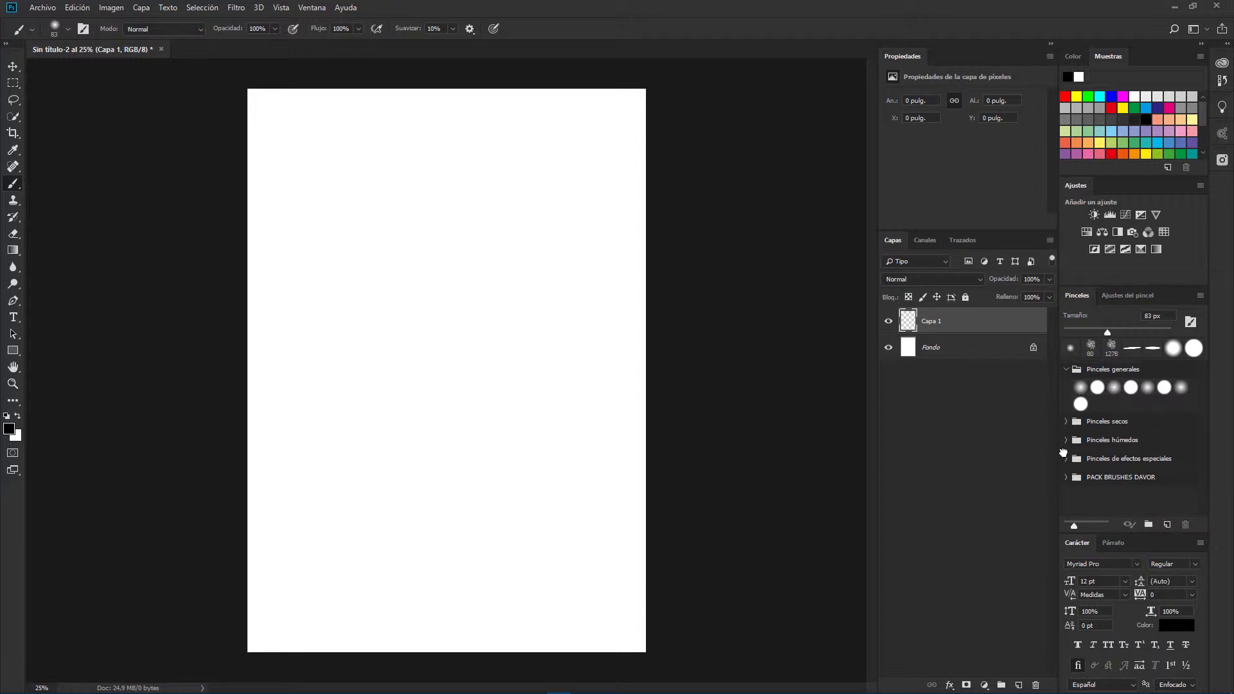
left_click(1065, 459)
left_click(1065, 459)
Expand PACK BRUSHES DAVOR and its Davor_1 subfolder, and examine the brushes in the nubes y gas group.
left_click(1065, 477)
left_click(1078, 495)
left_click_drag(1204, 408, 1212, 476)
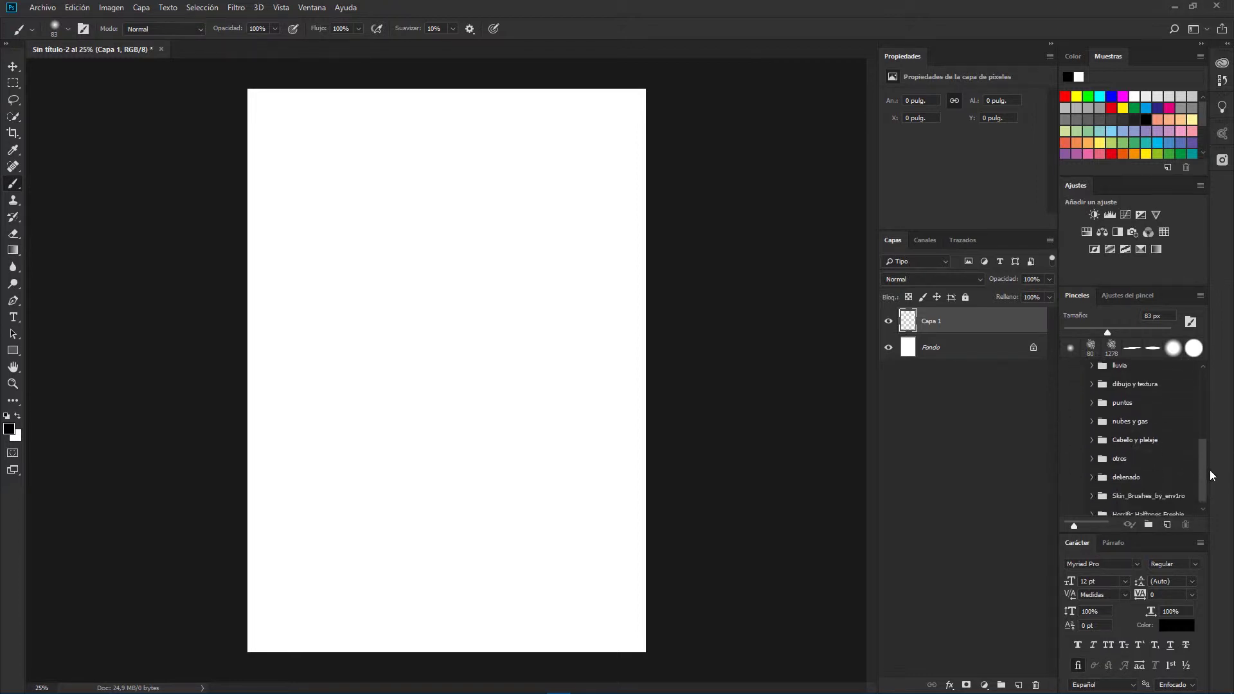
left_click(1092, 422)
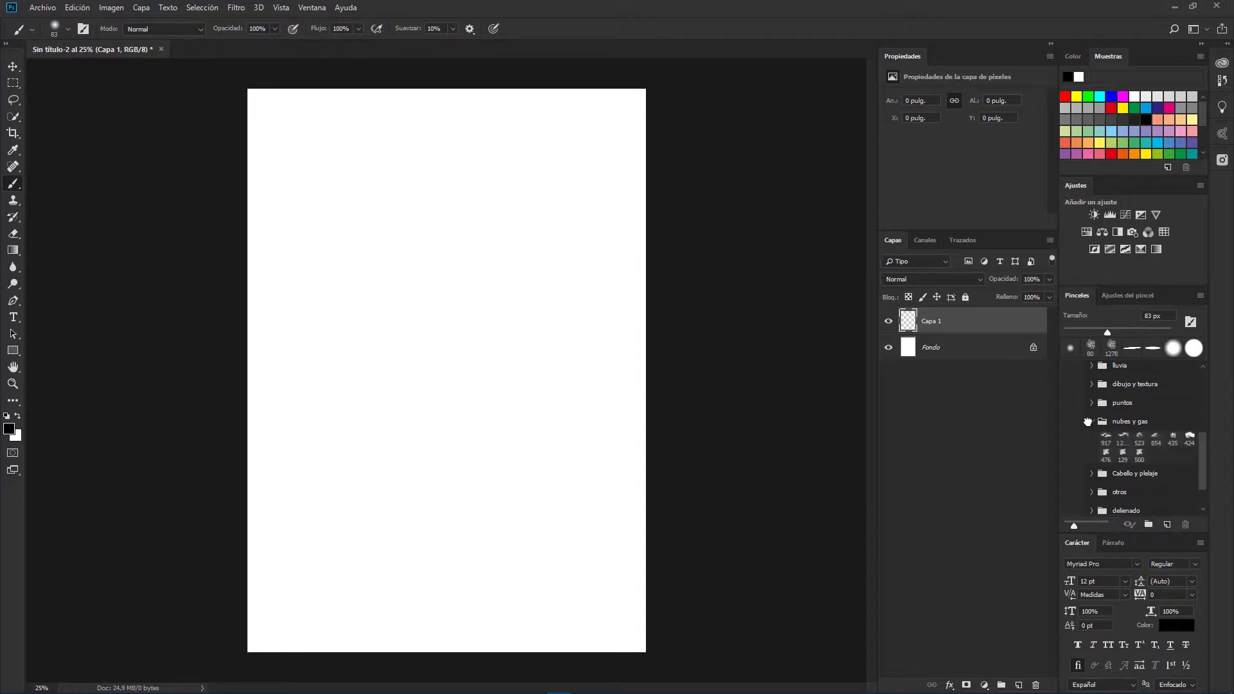
left_click(1091, 421)
left_click_drag(1204, 476, 1204, 424)
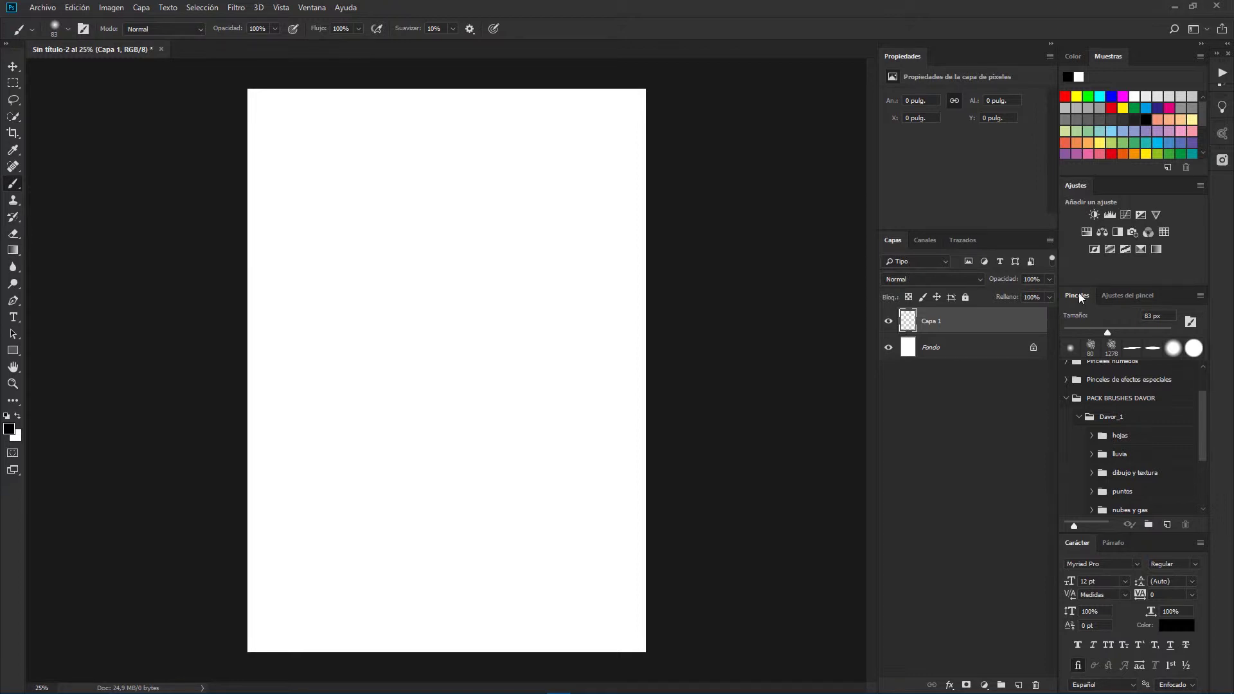
Undock the Brushes panel, collapse the docked panels to icons, and place the enlarged Brushes panel over the canvas's right edge.
left_click_drag(1080, 295, 583, 97)
left_click(915, 43)
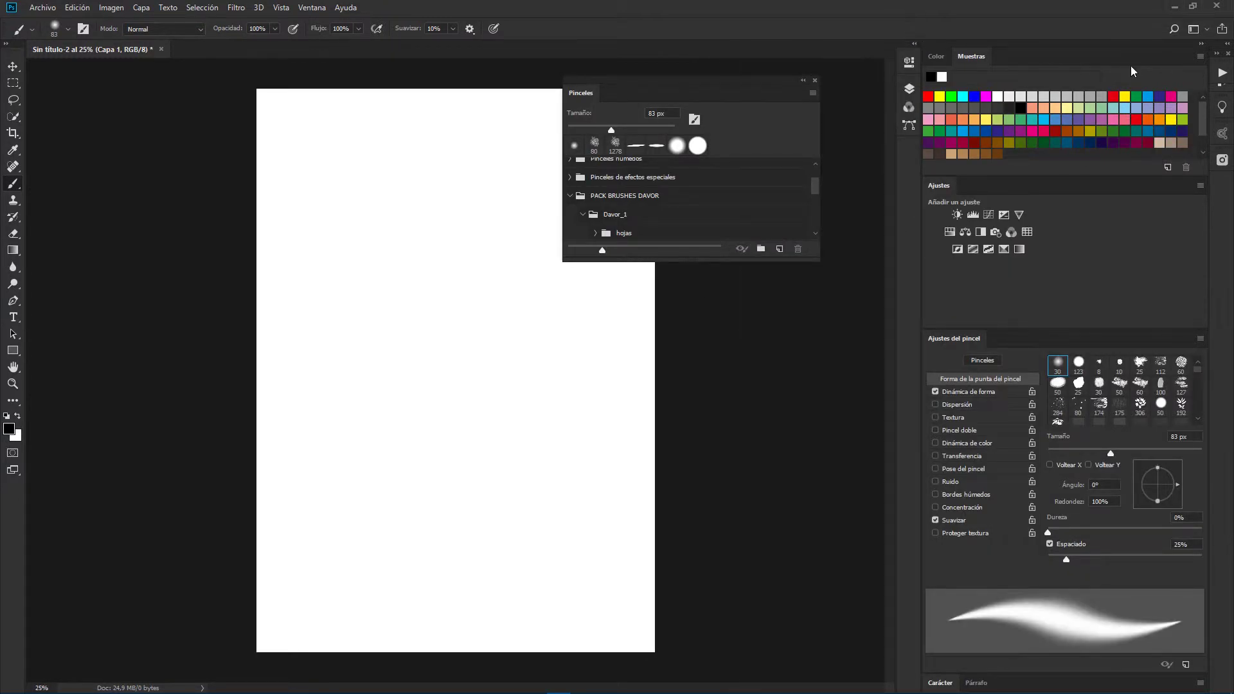
left_click(1202, 43)
left_click_drag(819, 261, 917, 442)
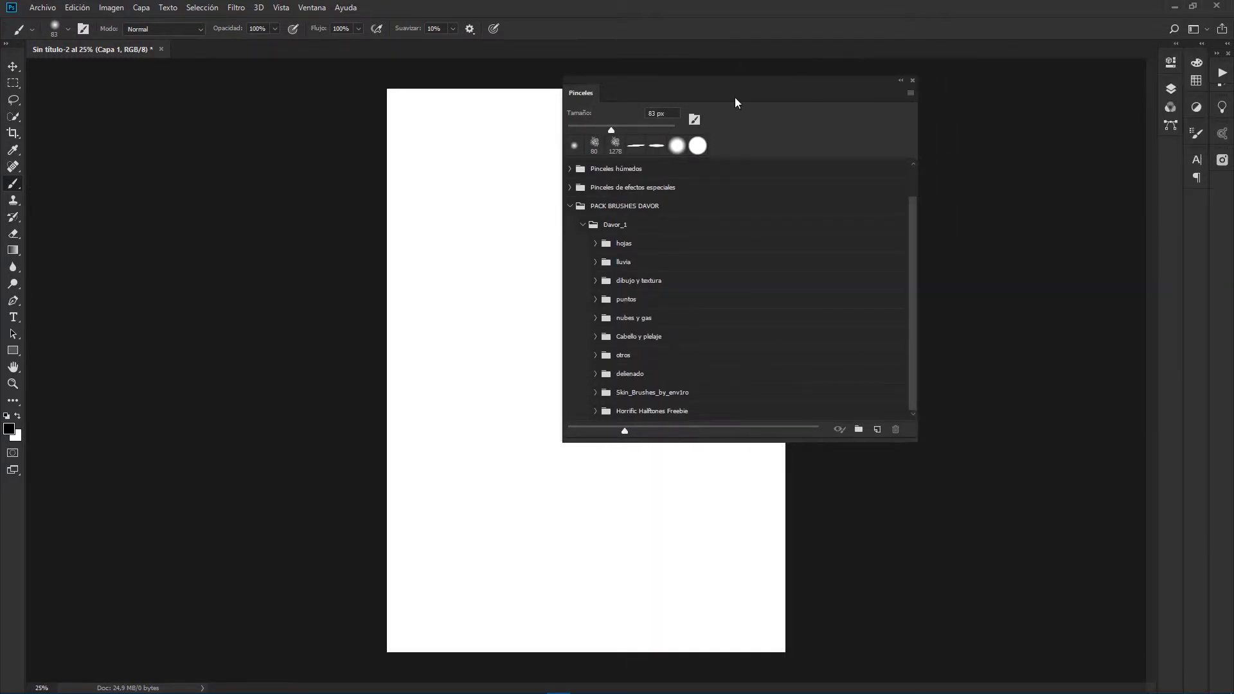
left_click_drag(781, 94, 974, 115)
Expand the Pinceles generales folder and show each brush's name and stroke preview alongside its tip.
left_click(764, 222)
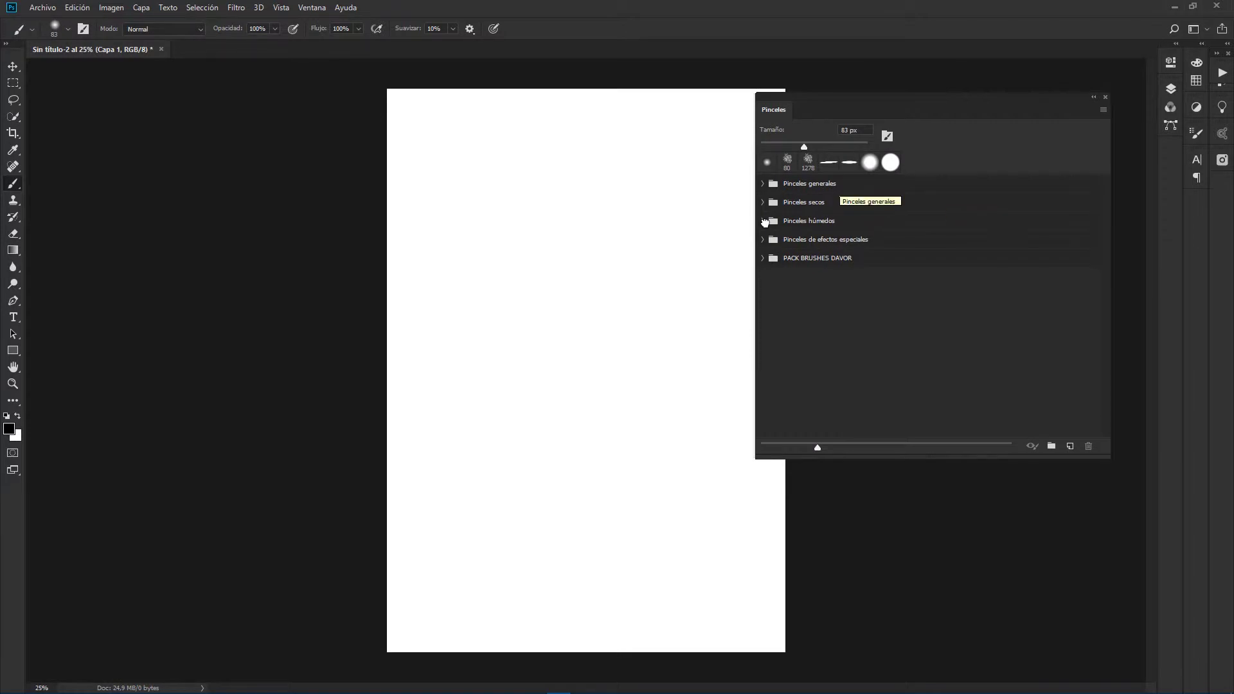
left_click(763, 184)
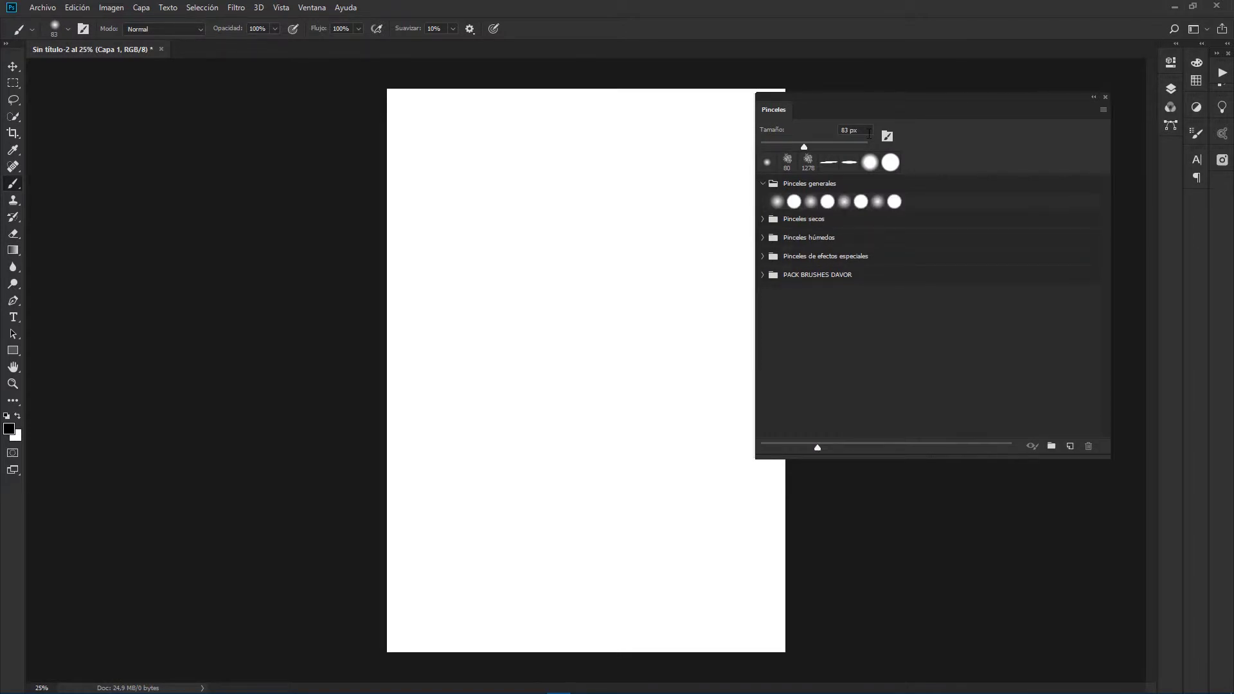
left_click(1103, 108)
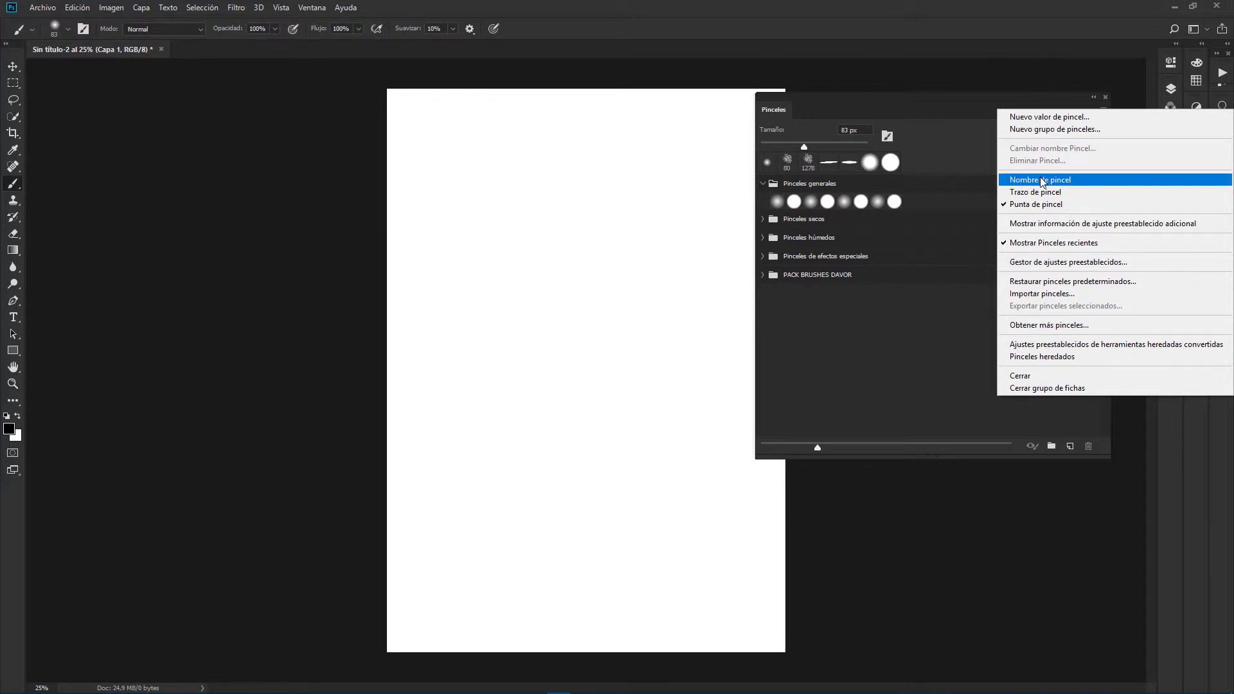
left_click(1040, 181)
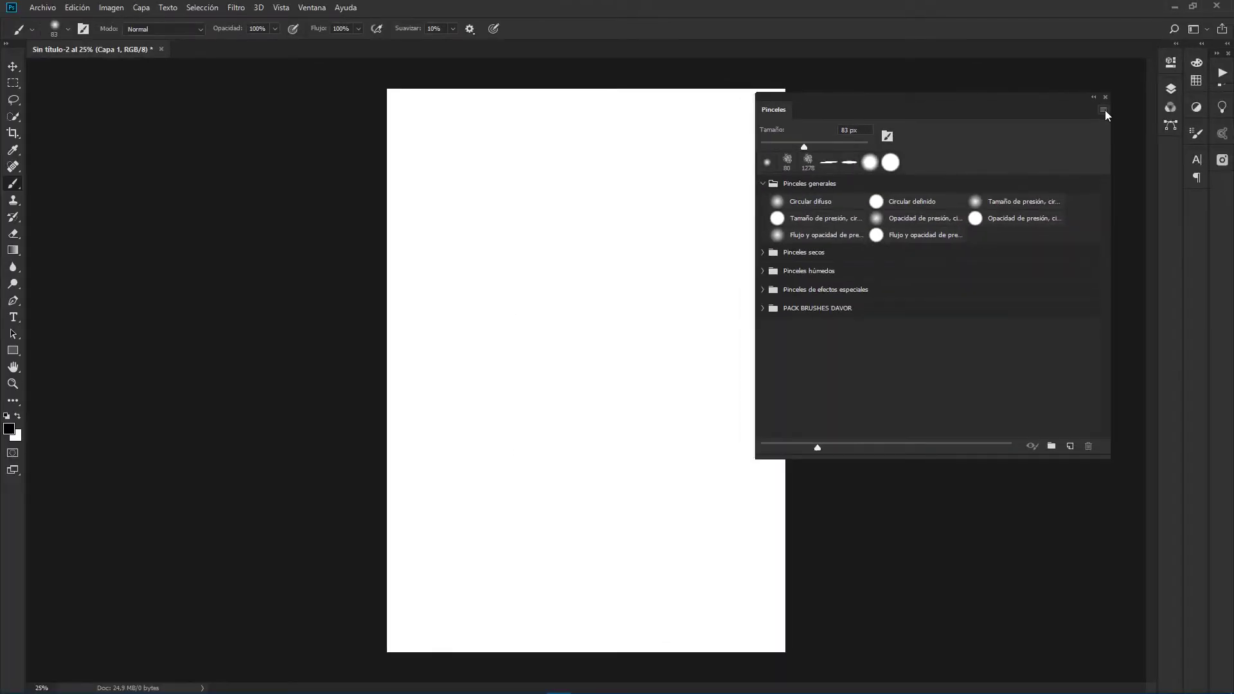
left_click(1096, 198)
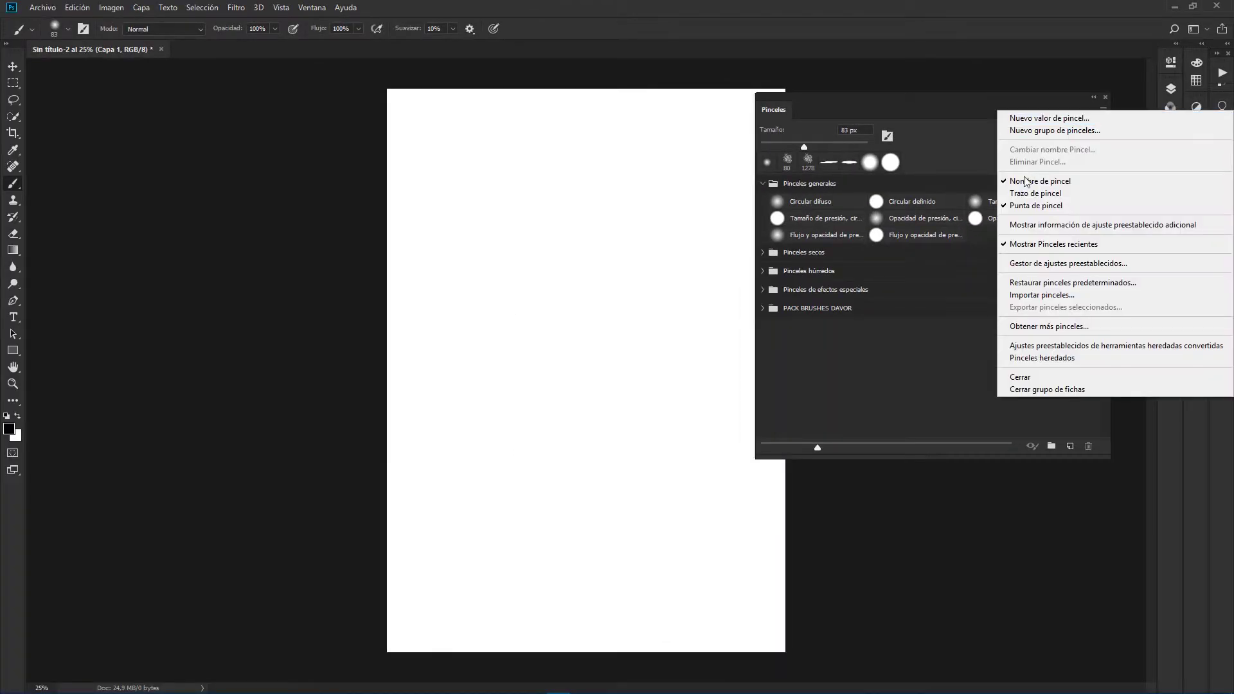
left_click(1029, 193)
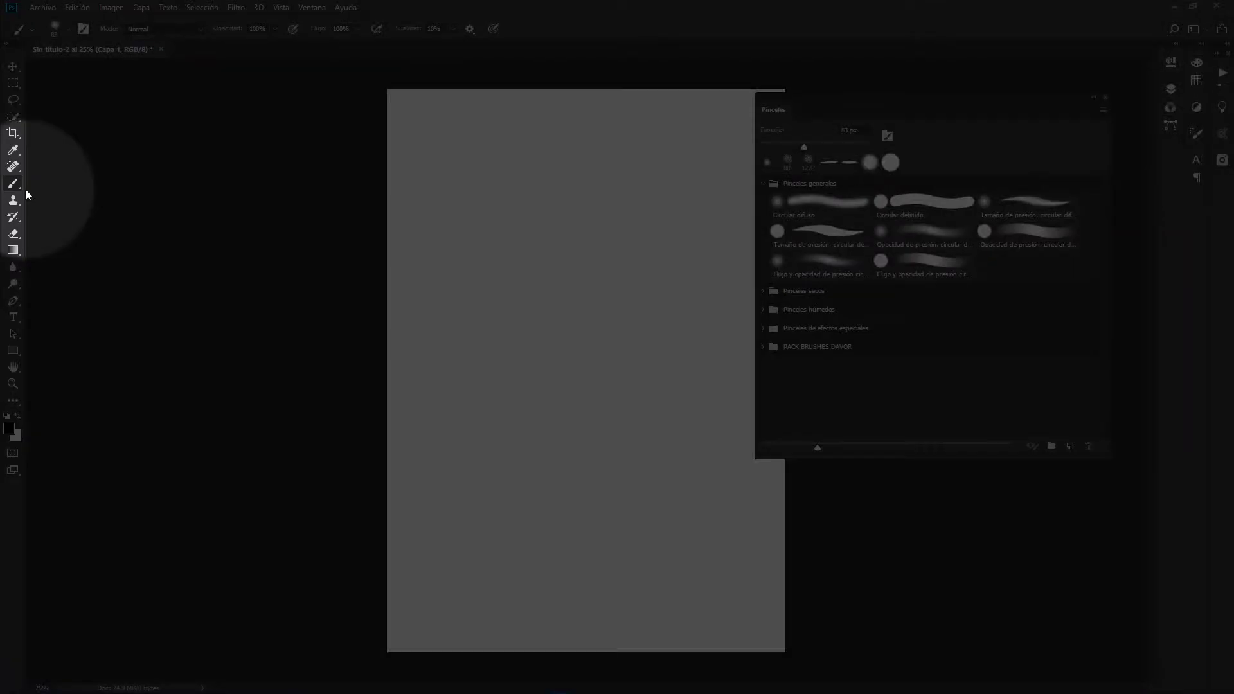
Examine the variants grouped with the Brush, Eraser, Dodge and Blur tools.
right_click(13, 185)
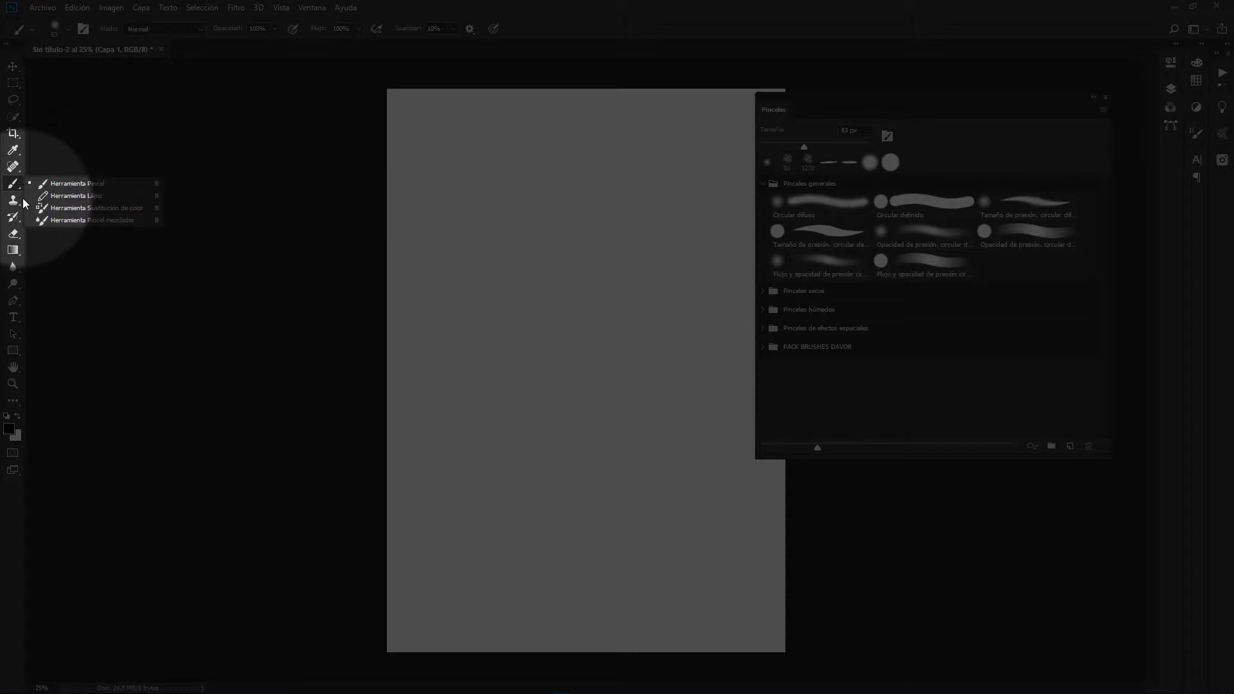
left_click(11, 187)
right_click(13, 233)
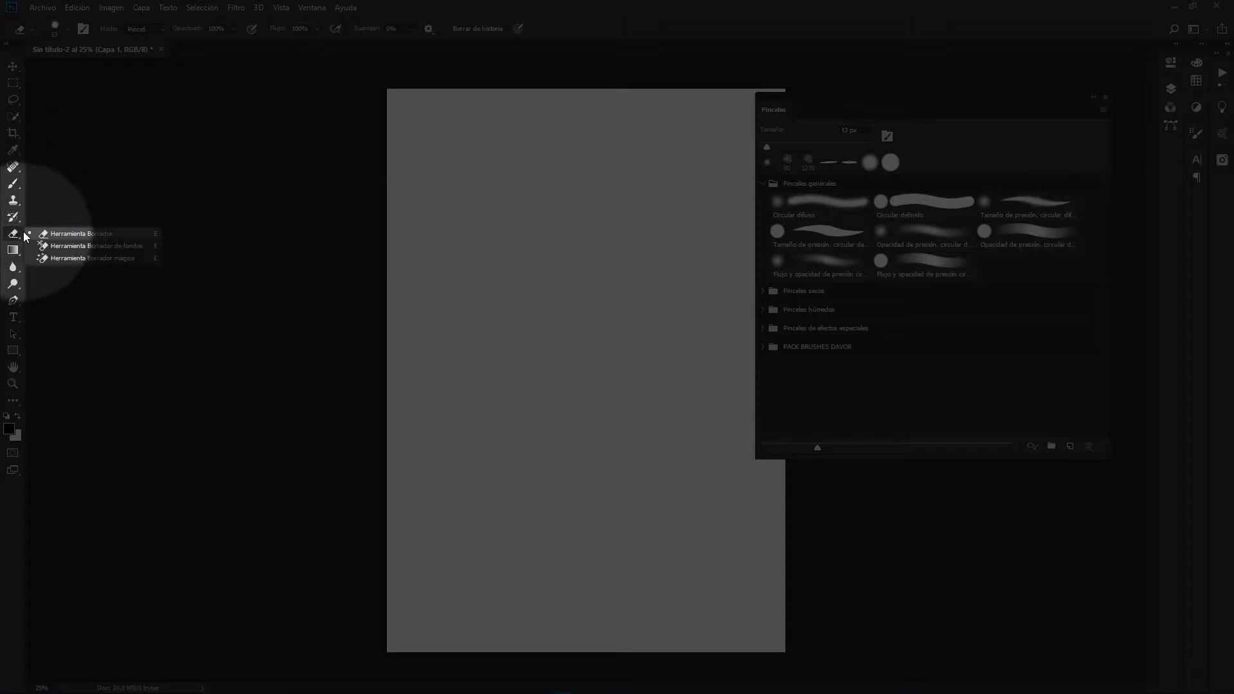
left_click(51, 236)
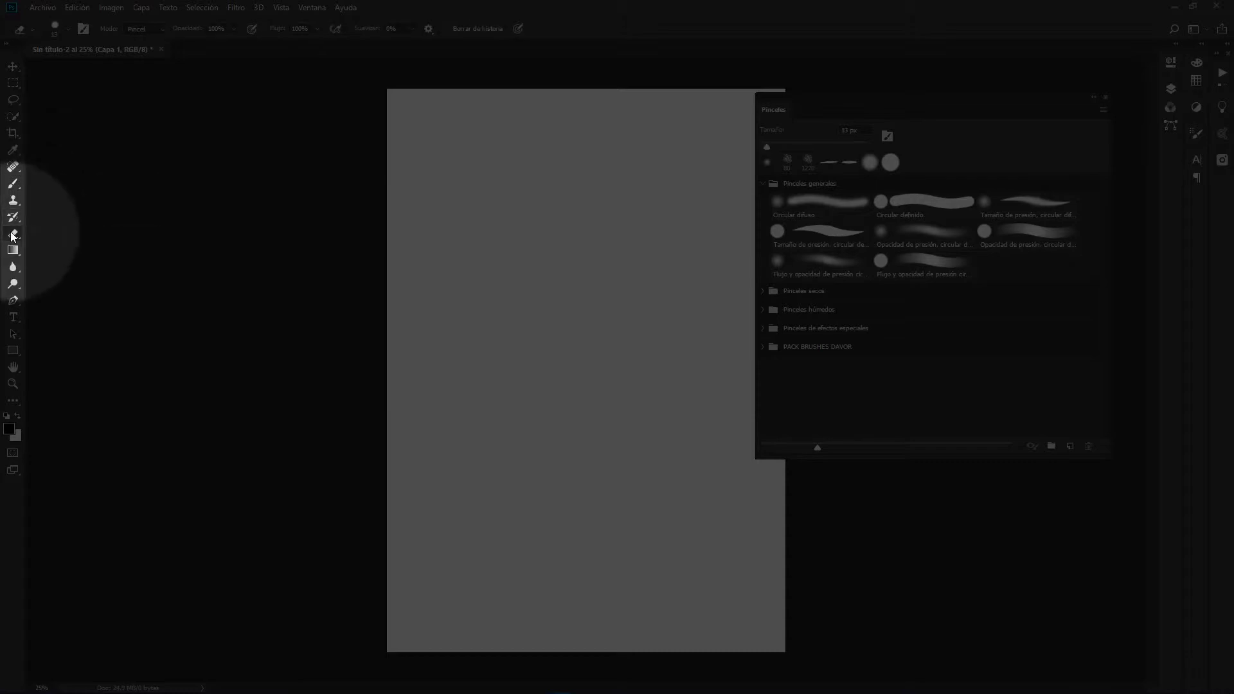
right_click(13, 283)
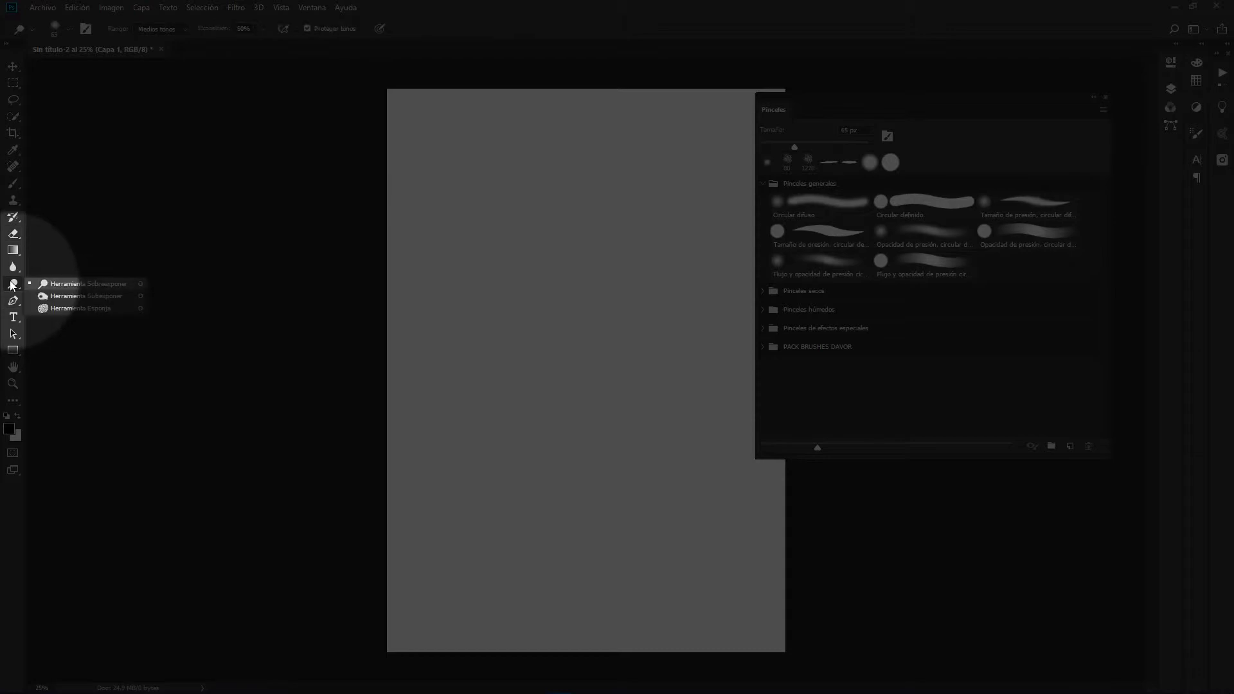
left_click(51, 284)
right_click(12, 278)
left_click(11, 272)
right_click(11, 273)
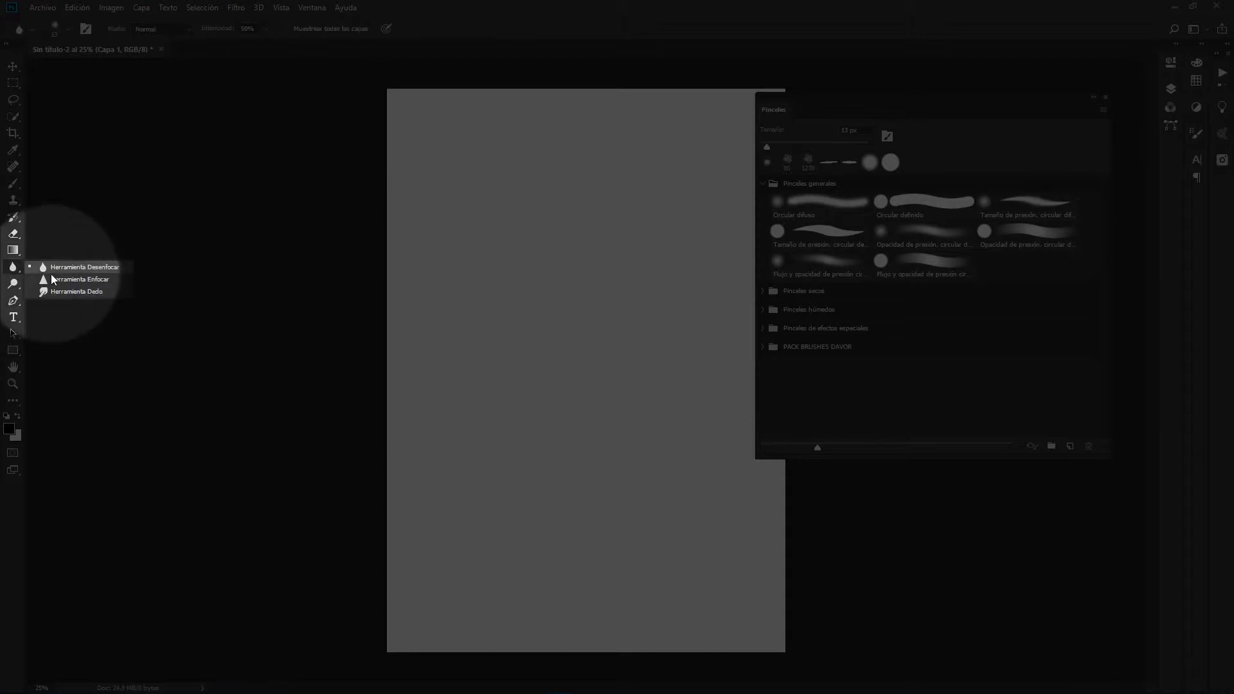
left_click(13, 271)
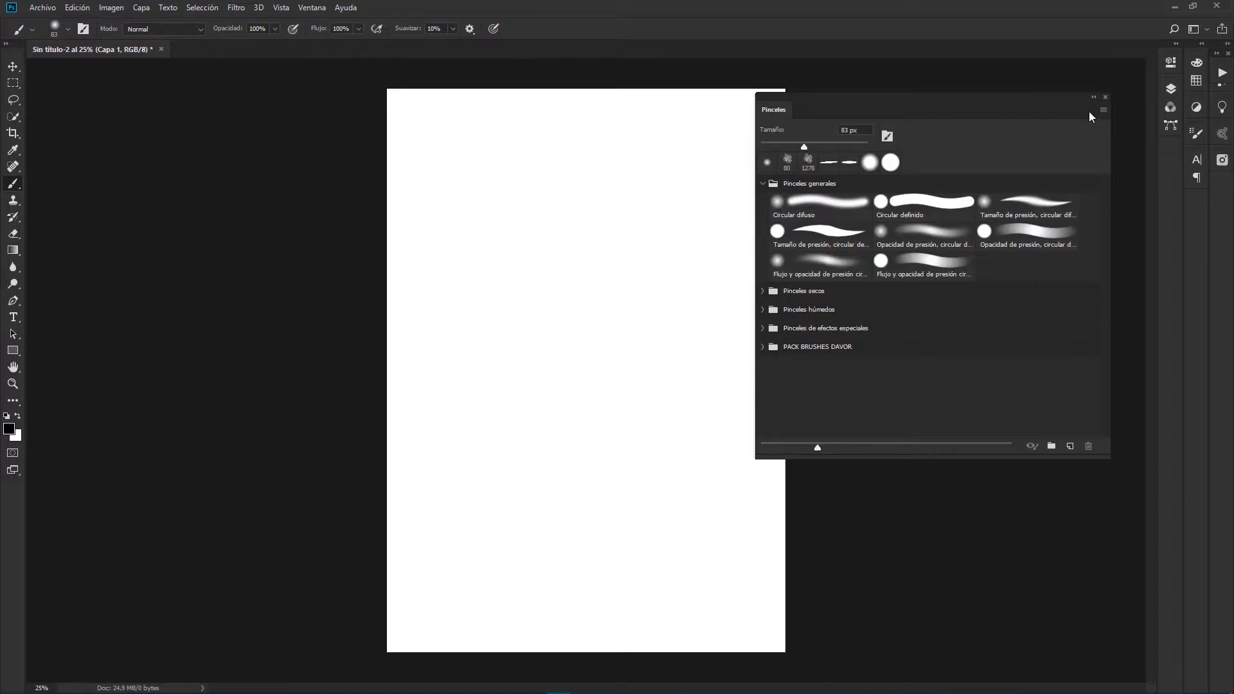
Turn on the additional preset information for the brushes and collapse the Pinceles generales folder.
left_click(1102, 111)
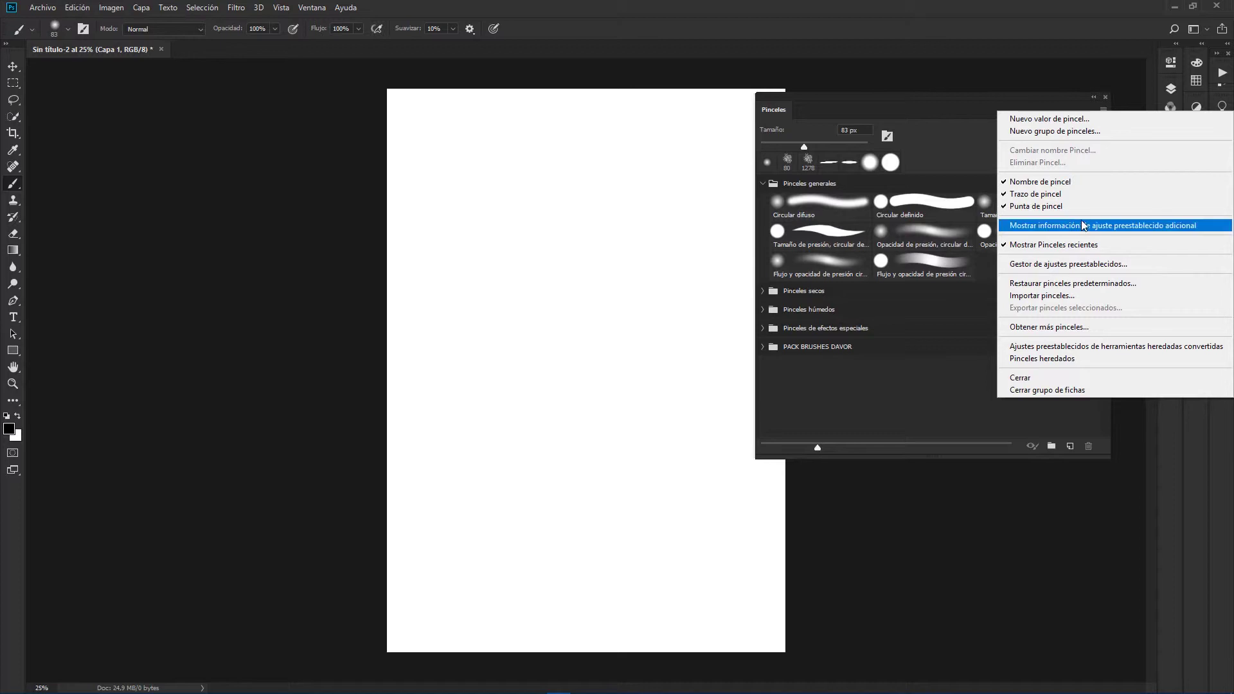
left_click(1113, 225)
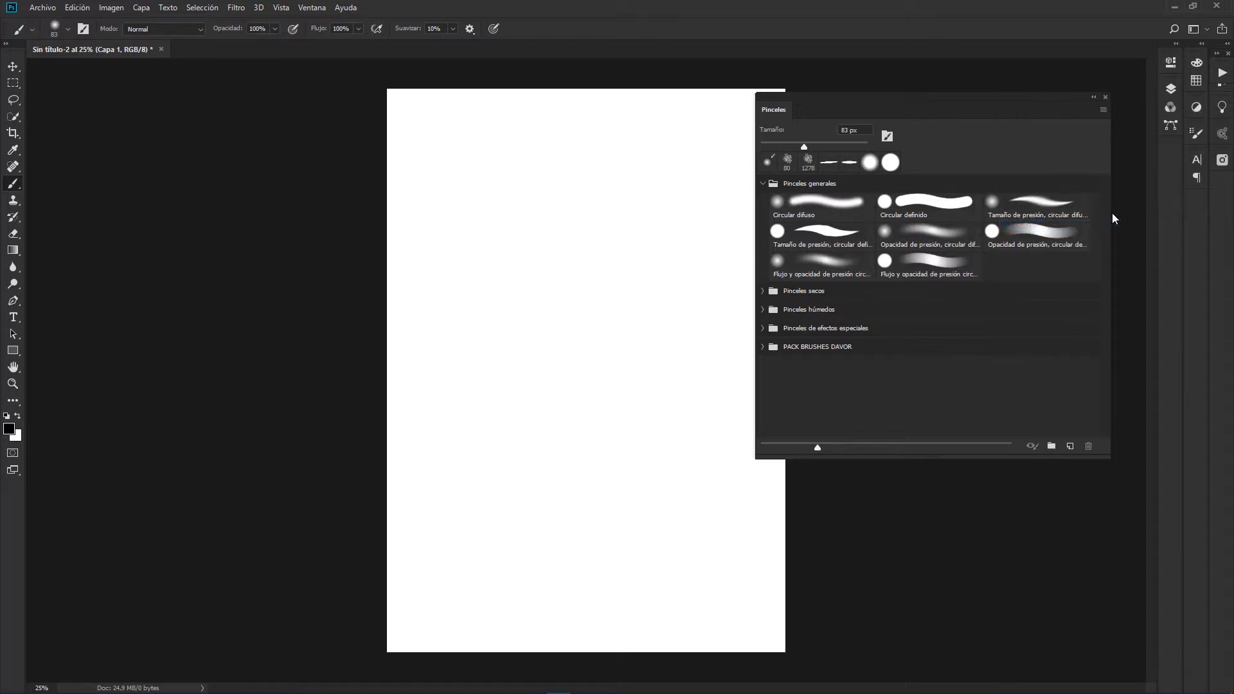
left_click(763, 183)
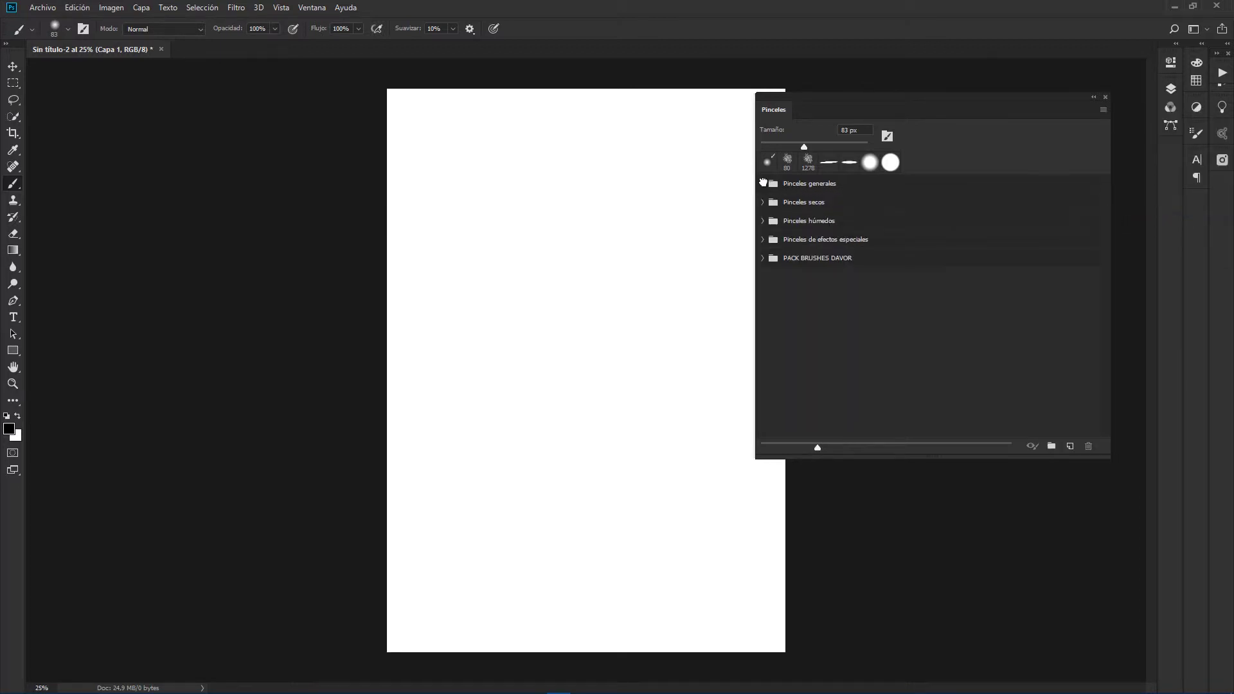
Expand the Pinceles secos folder, try its KYLE pencil, Cuadro de dibujo and Borrador Kyle - Borde natural presets, and return to the Brush tool.
left_click(763, 202)
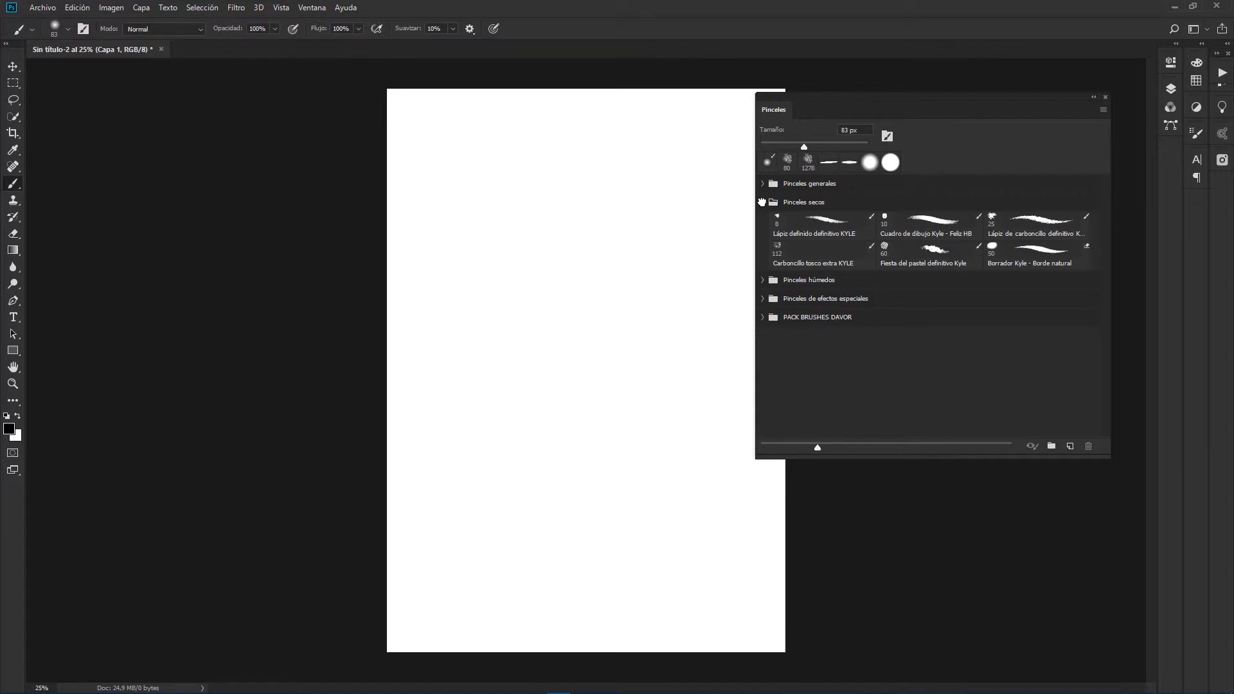
left_click(829, 219)
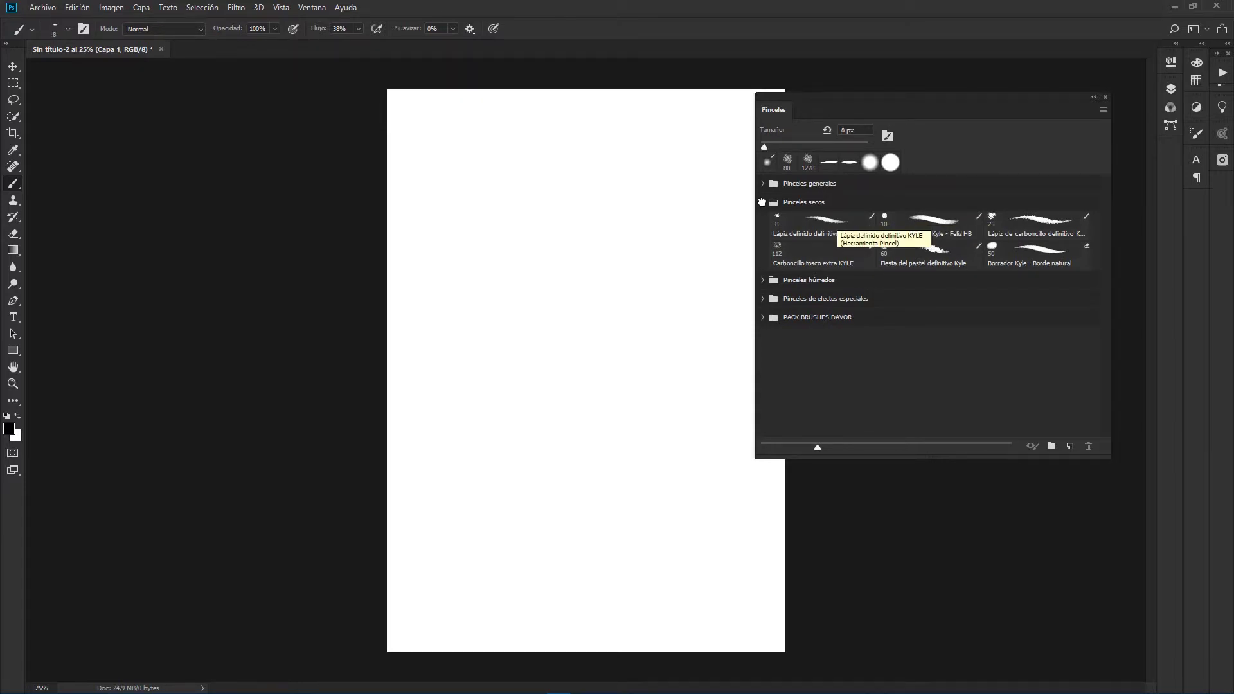
left_click(900, 220)
key("e")
left_click(1054, 253)
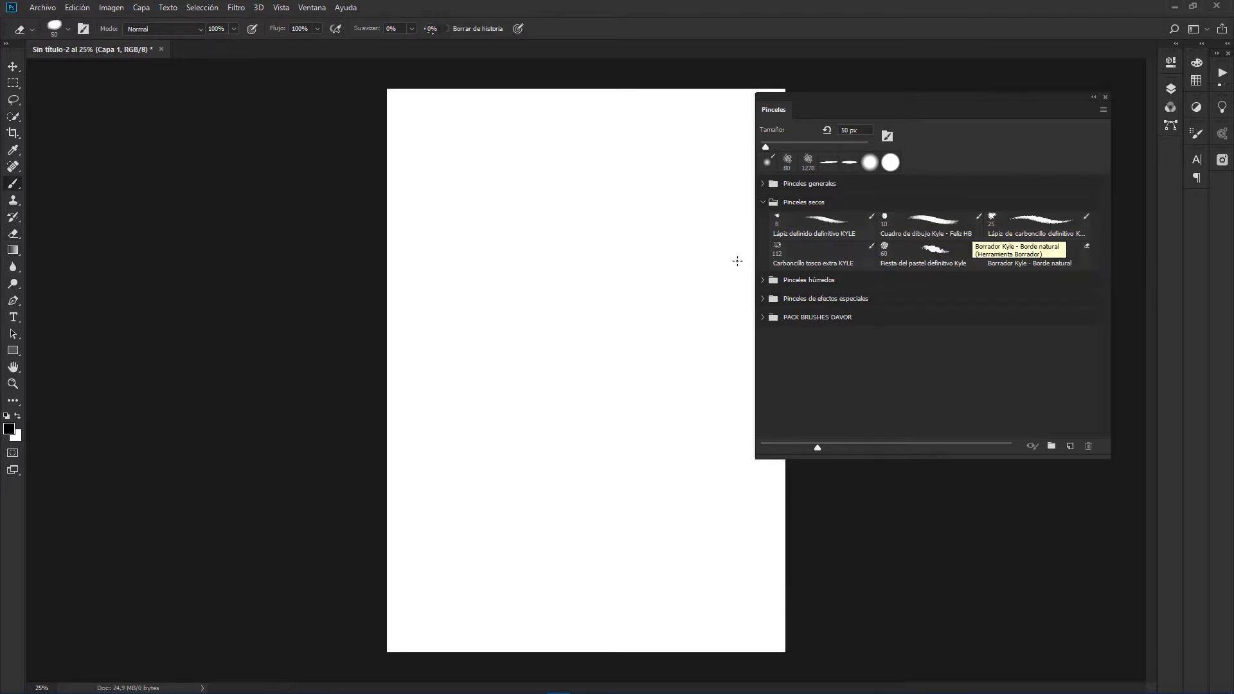
key("b")
Examine the Pinceles húmedos and Pinceles de efectos especiales folders and collapse every open brush folder.
left_click(762, 280)
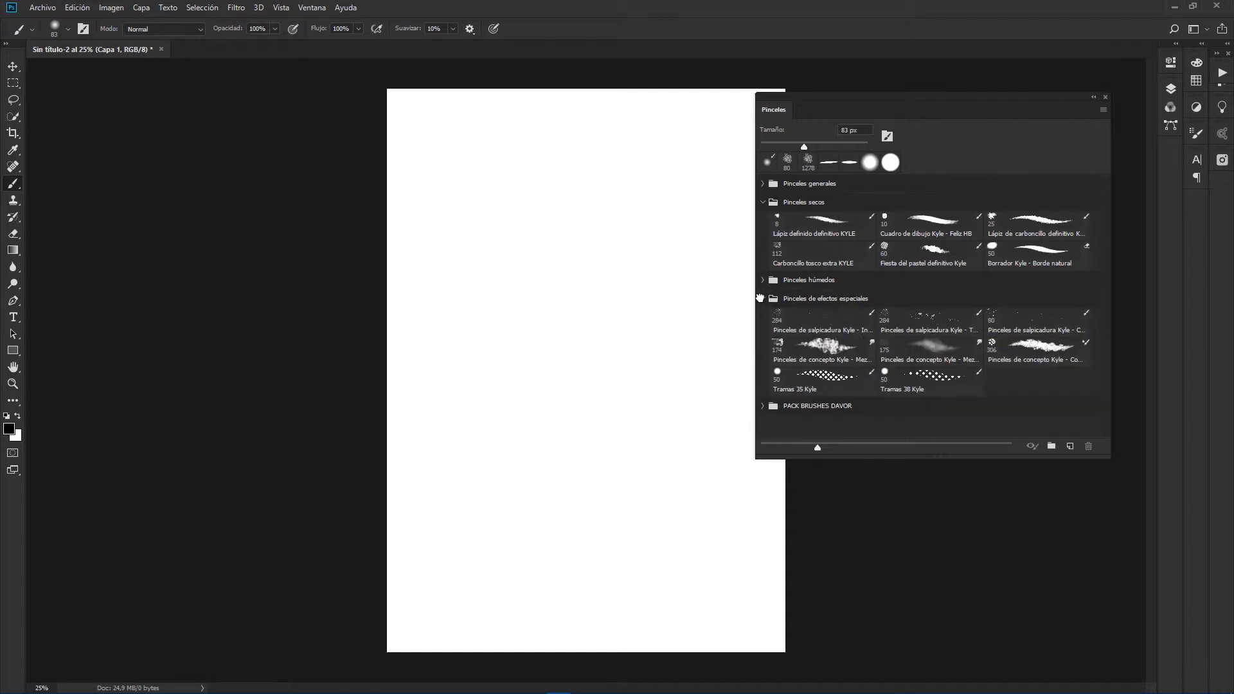
left_click(762, 298)
left_click(762, 202)
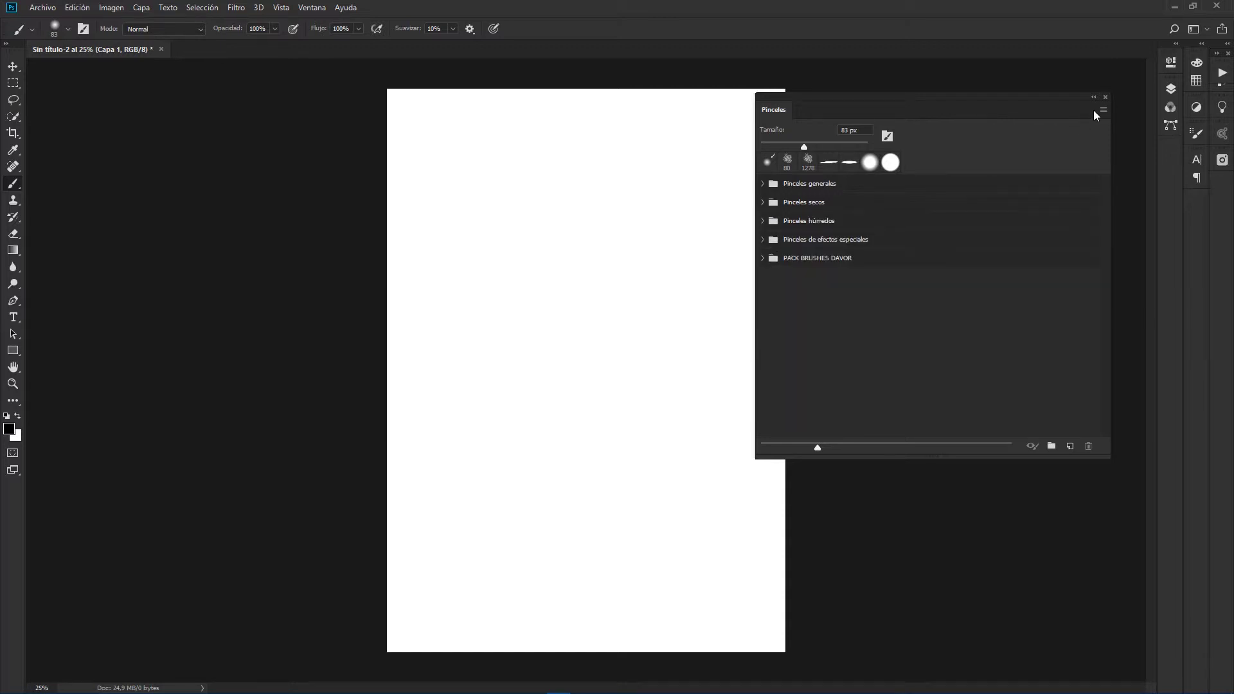
Restore the DAVOR workspace to its saved panel layout.
left_click(1103, 109)
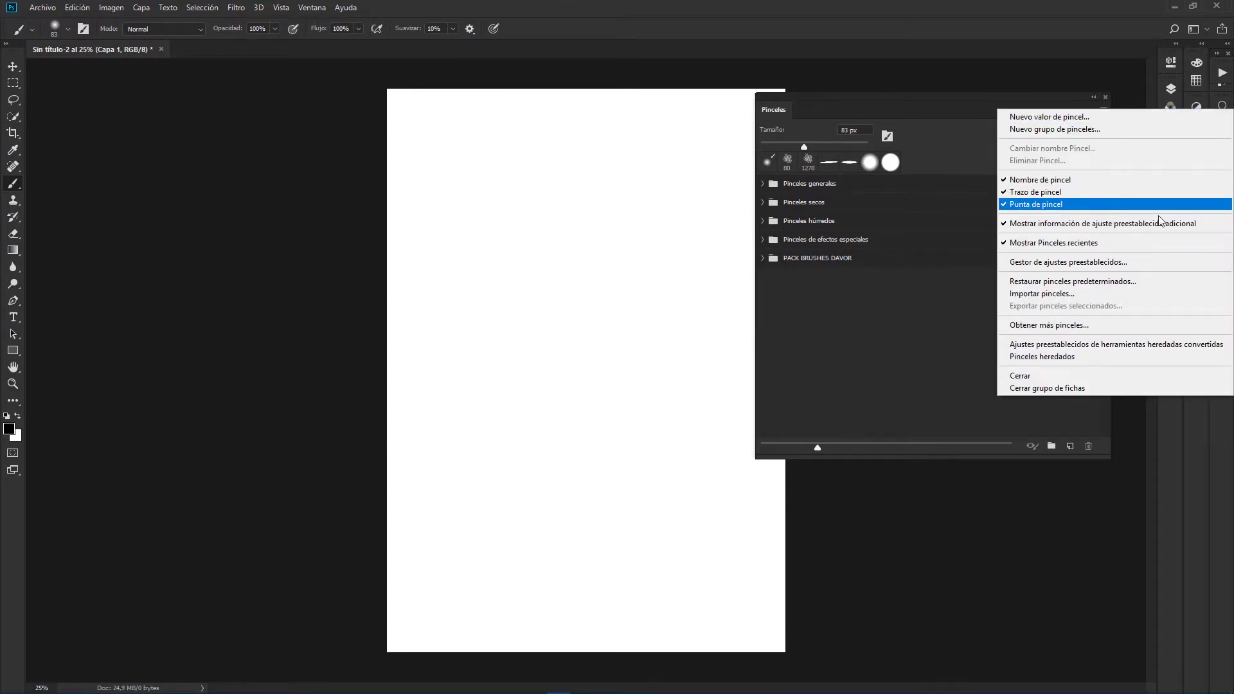
left_click(1196, 29)
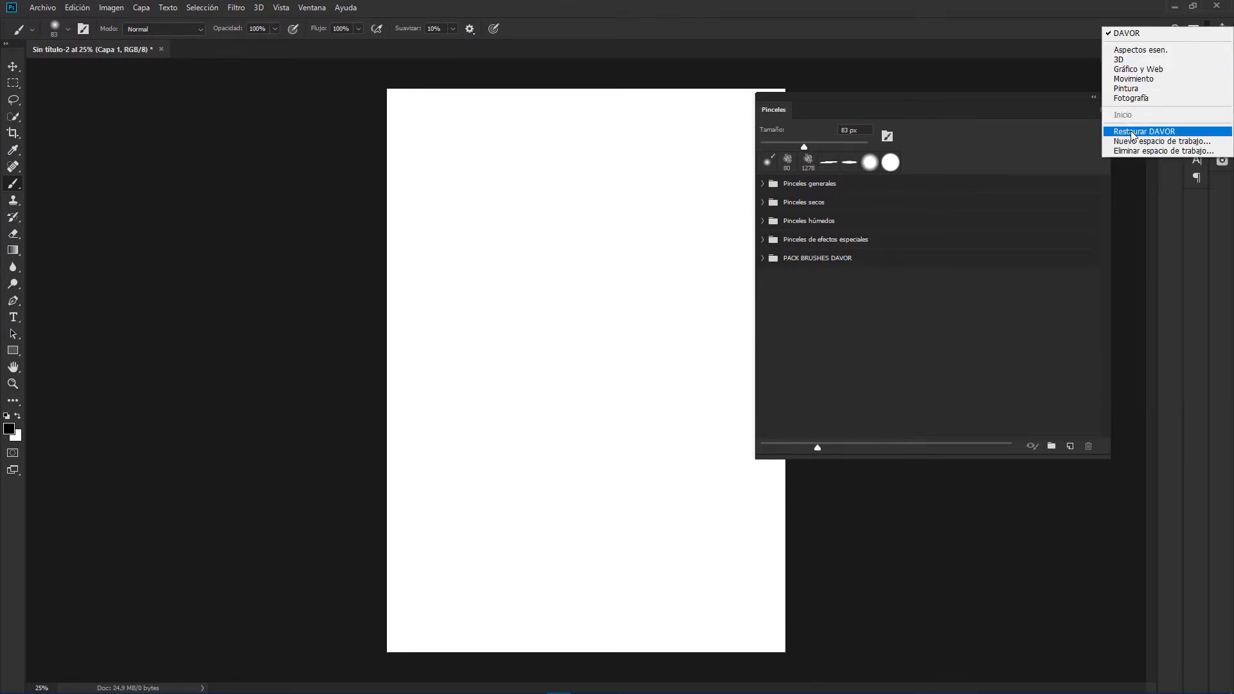
left_click(1132, 132)
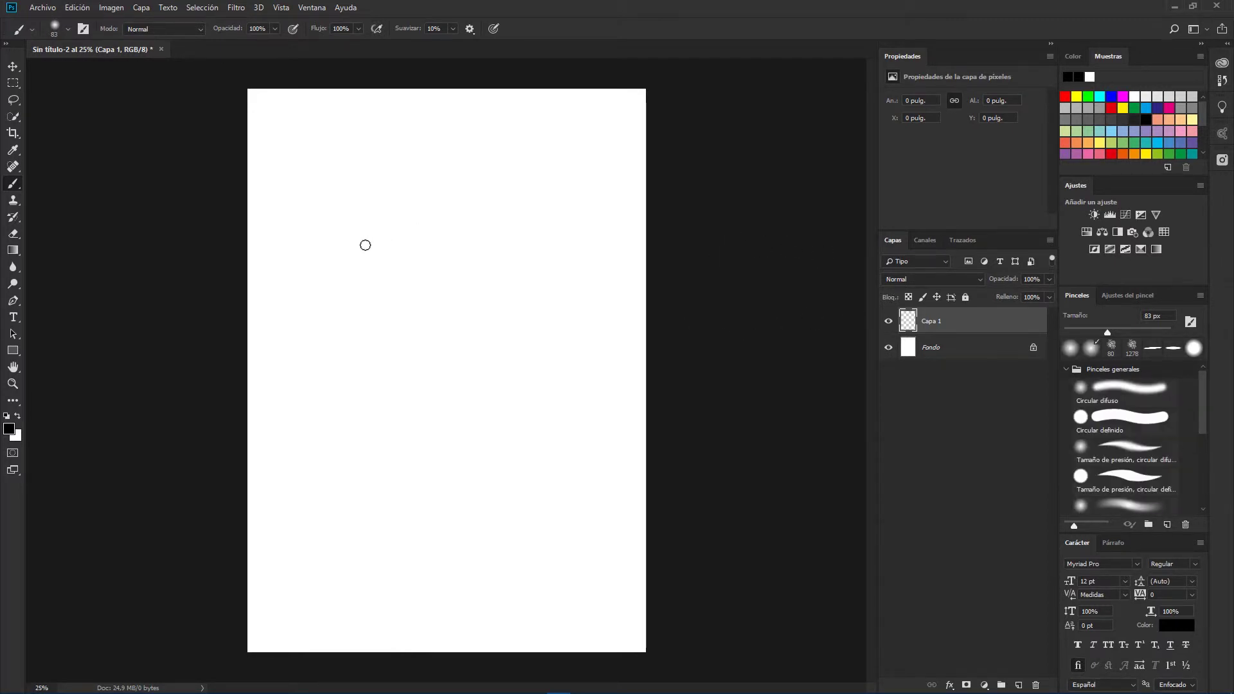
Paint two freehand horizontal strokes with the 83 px soft round brush and two perfectly straight strokes below them.
left_click_drag(281, 191, 585, 187)
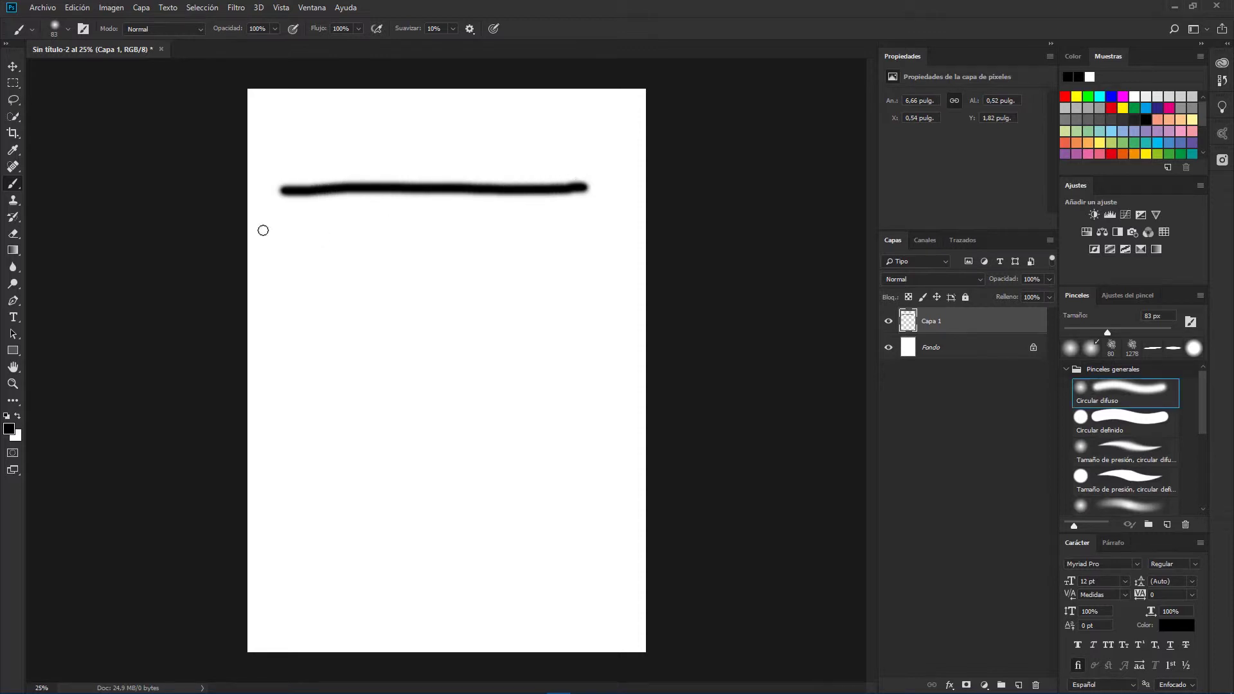
left_click_drag(281, 219, 578, 211)
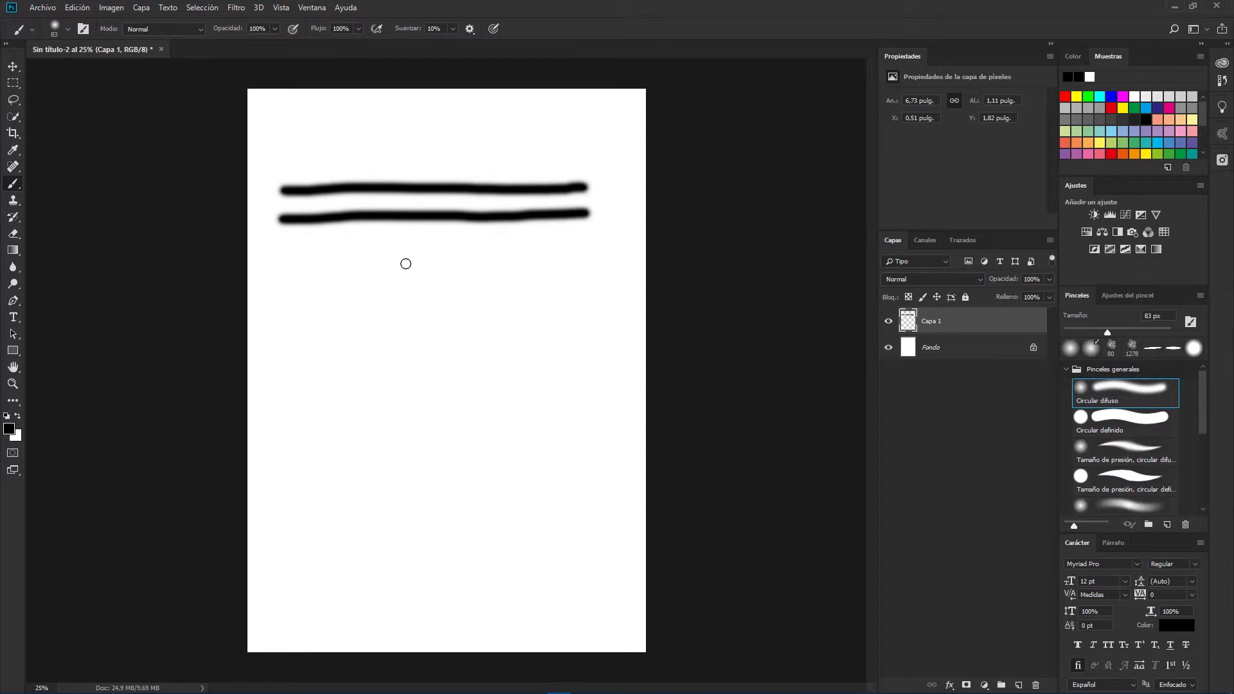
key("shift")
left_click(582, 252, "shift")
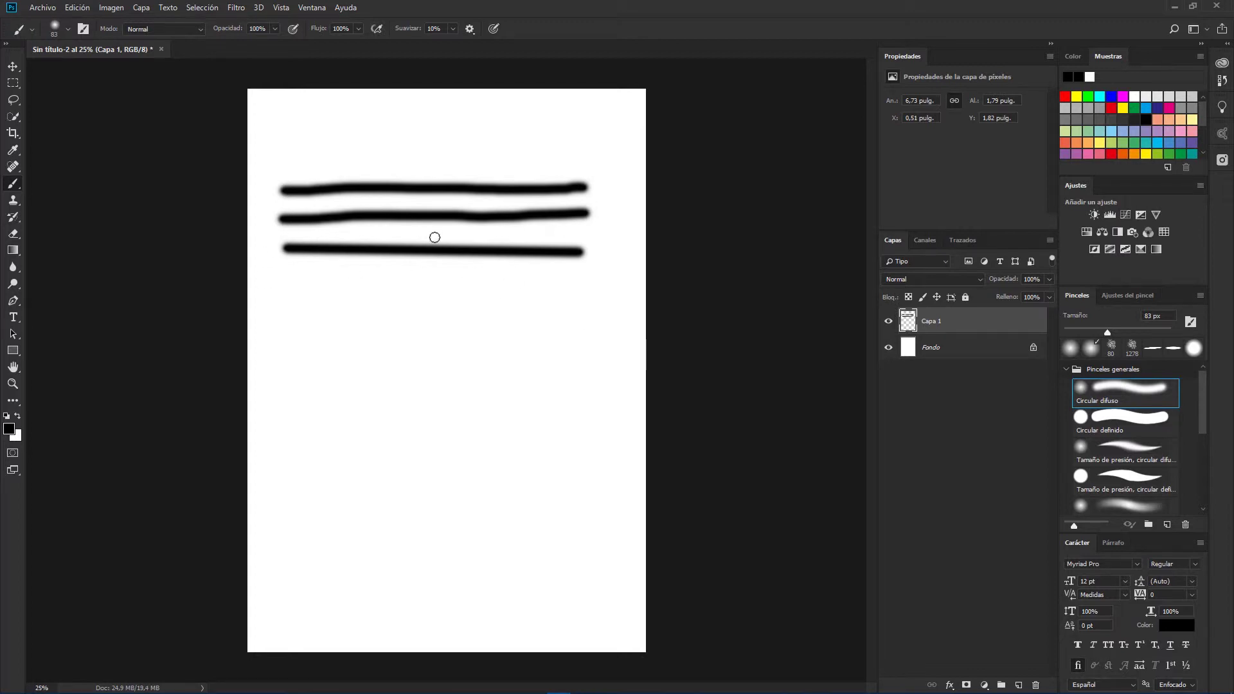
left_click(581, 280, "shift")
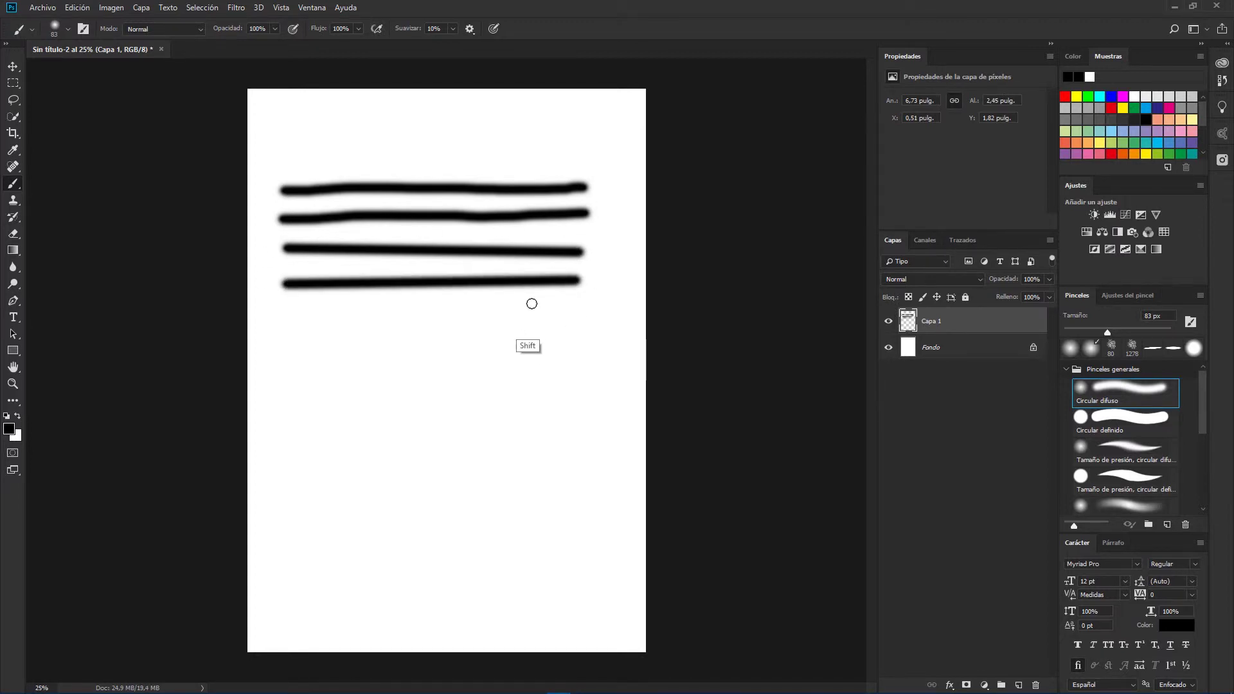
Paint a zigzag of connected straight segments down the page and back up its right side, declining the Teclas filtro activation.
left_click_drag(287, 316, 559, 315)
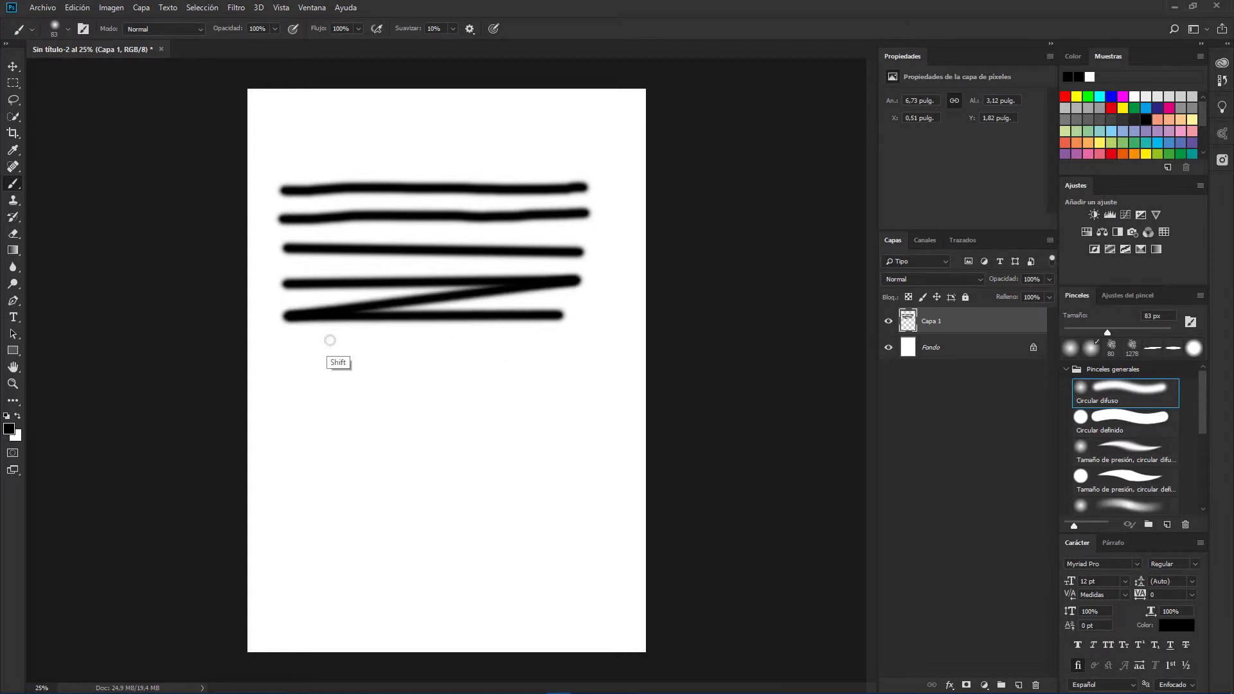
left_click(294, 352, "shift")
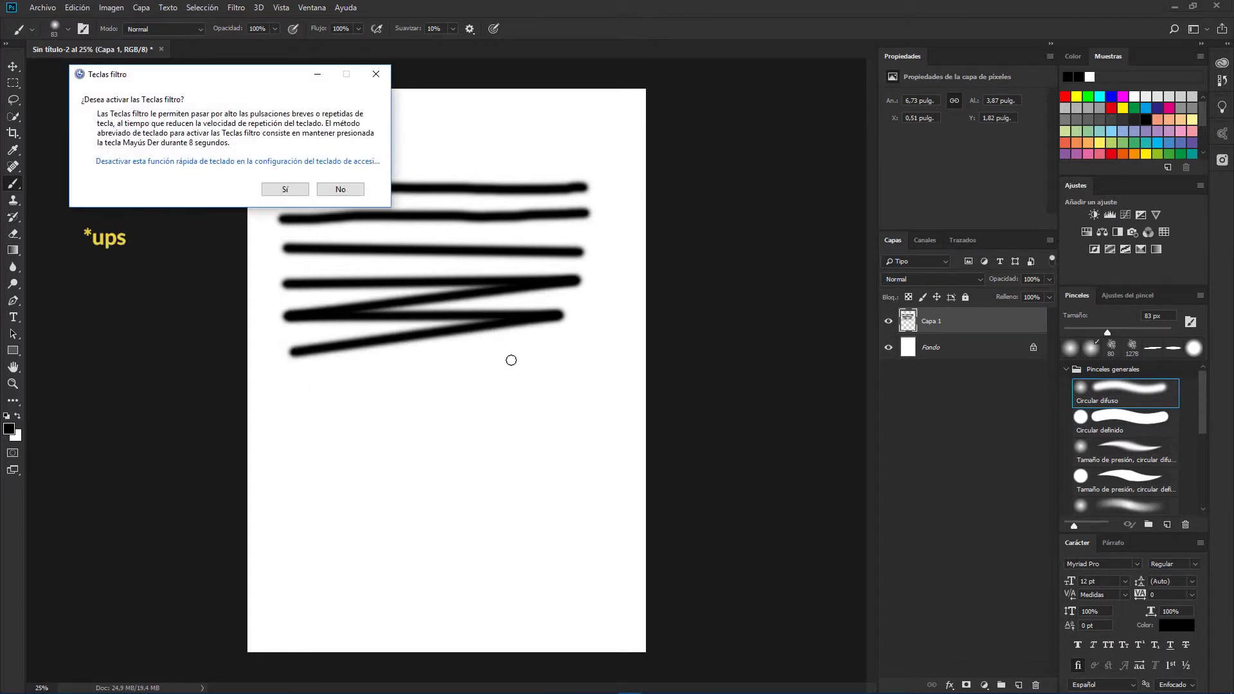
left_click(340, 191)
left_click(533, 361, "shift")
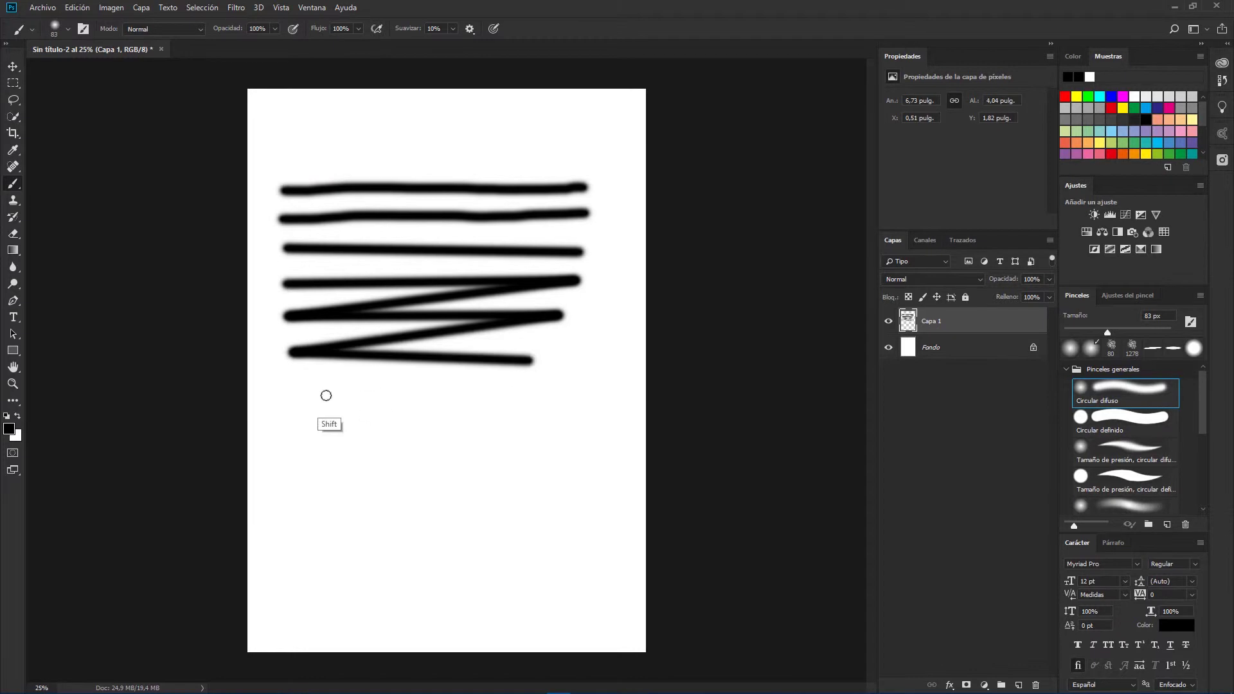
left_click(322, 396, "shift")
left_click(473, 412, "shift")
left_click(410, 467, "shift")
left_click(461, 492, "shift")
left_click(432, 534, "shift")
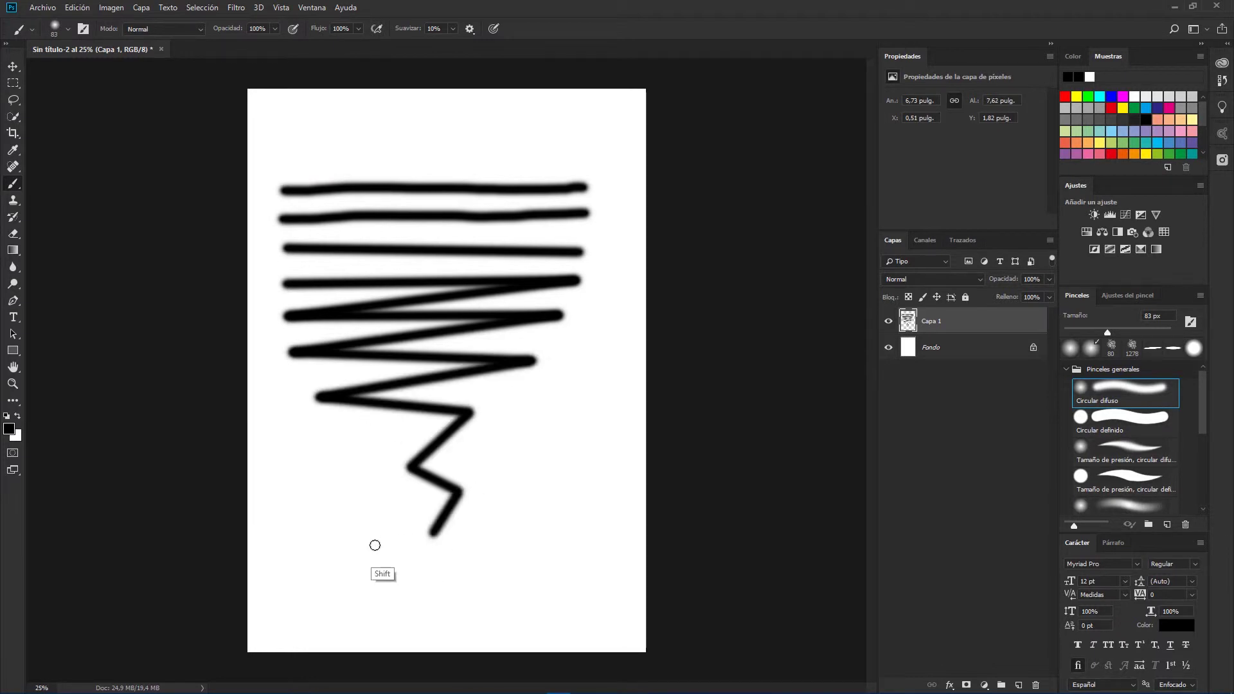
left_click(373, 545, "shift")
left_click(392, 595, "shift")
left_click(521, 549, "shift")
left_click(559, 458, "shift")
left_click(595, 372)
left_click(551, 355)
left_click(575, 432)
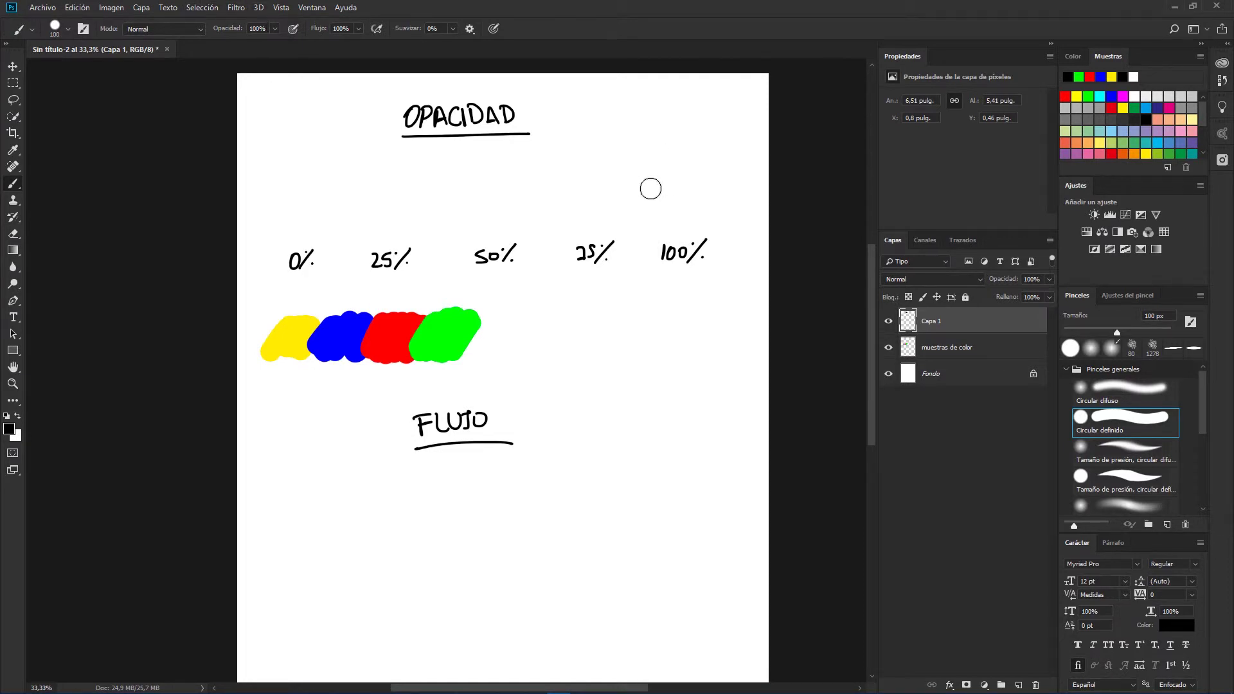
Paint black swatches above the three highest opacity labels under OPACIDAD, starting at 100% and lowering the brush opacity for each.
mouse_move(664, 212)
left_mouse_down()
mouse_move(665, 183)
mouse_move(699, 193)
left_mouse_up()
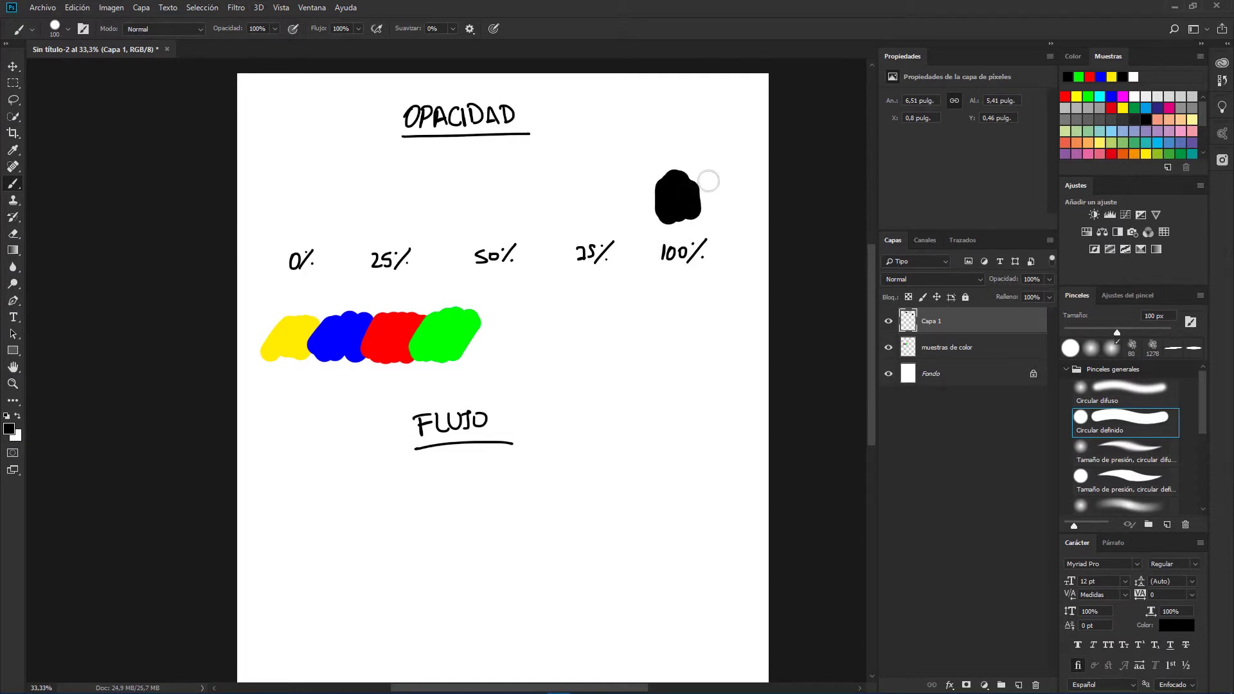
left_click(274, 29)
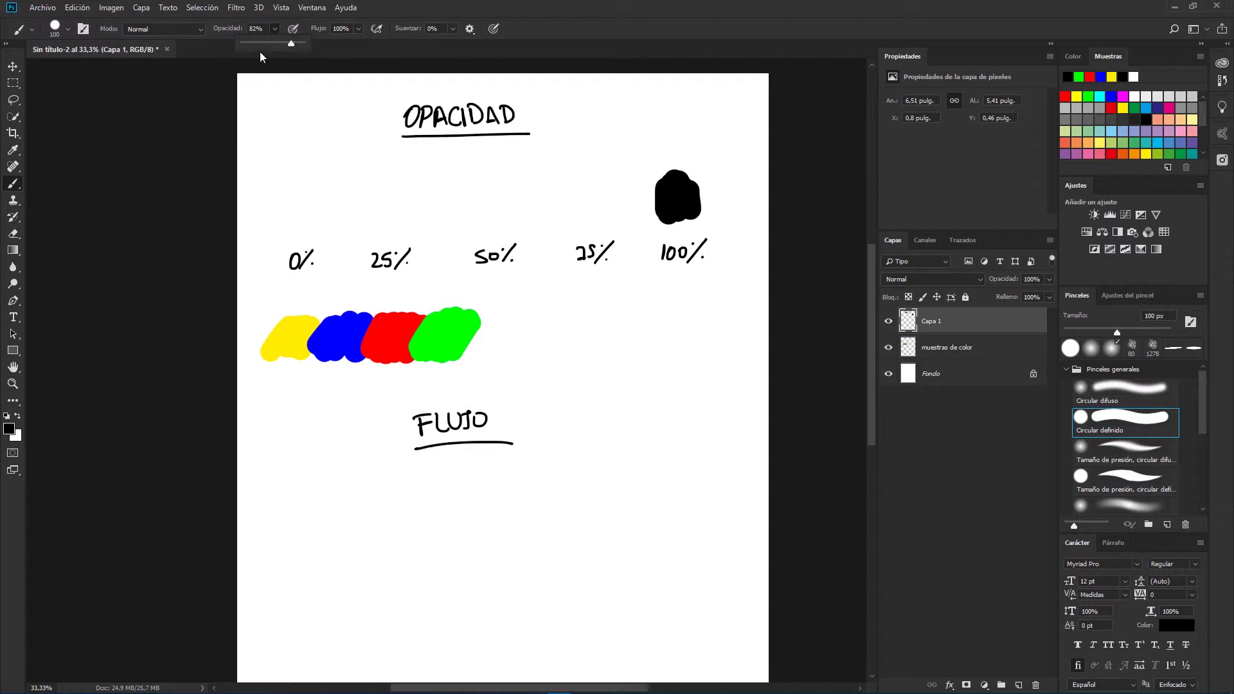
left_click_drag(588, 204, 594, 185)
left_click(274, 29)
left_click_drag(290, 43, 274, 44)
left_click_drag(479, 196, 502, 190)
Paint a swatch above the 25% label at 28% opacity and a much fainter one above the 0% label.
left_click(275, 29)
left_click_drag(275, 44, 265, 44)
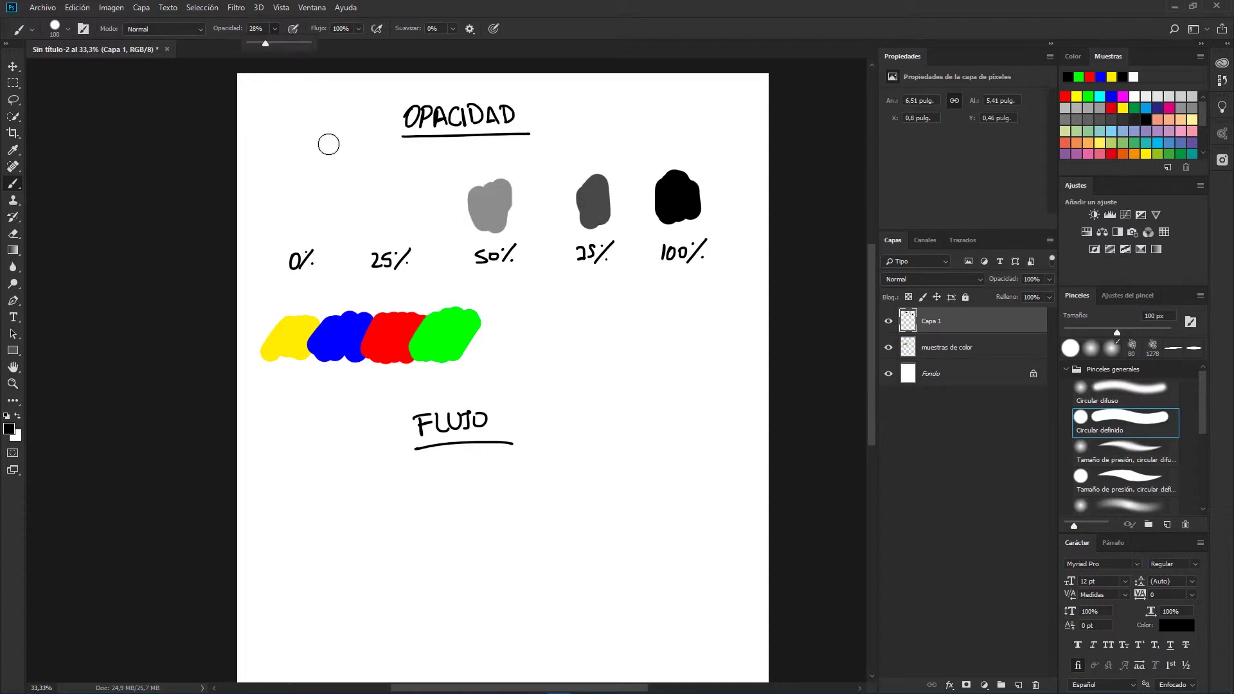
left_click_drag(381, 193, 389, 221)
left_click_drag(289, 193, 328, 211)
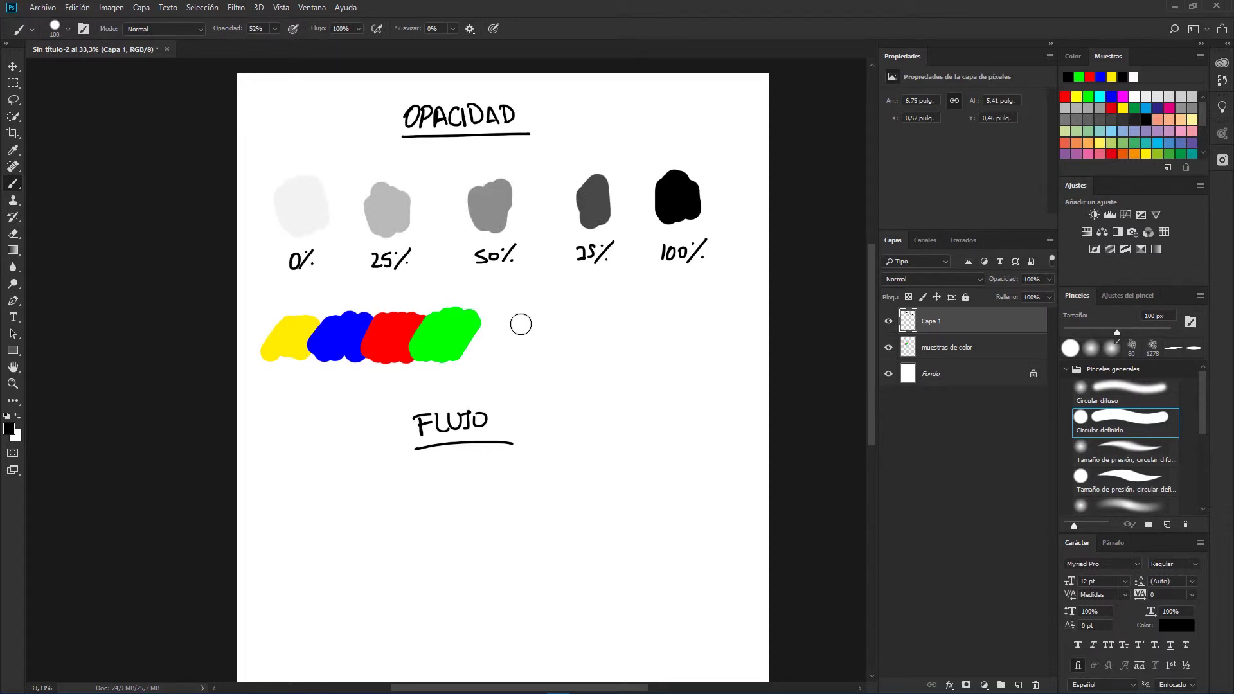
Set the brush opacity to 52% and paint three translucent black strokes across the yellow, blue, red and green samples.
key("5")
key("2")
left_click_drag(570, 339, 241, 358)
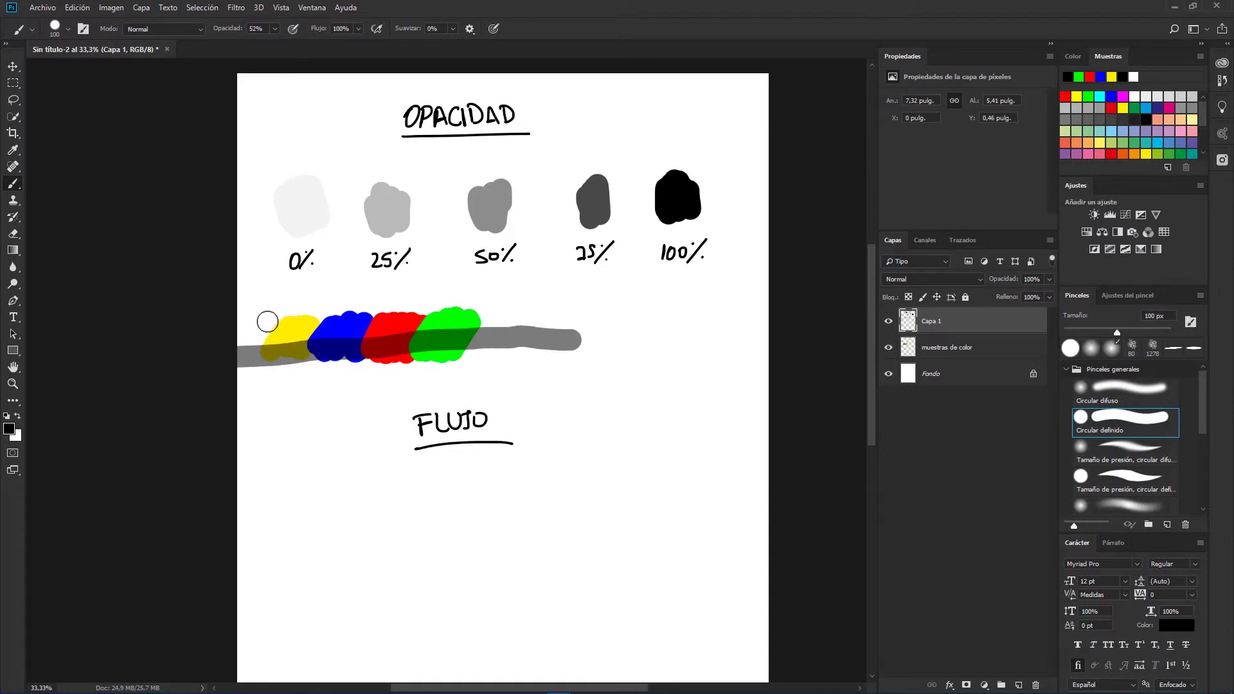
left_click_drag(251, 325, 528, 309)
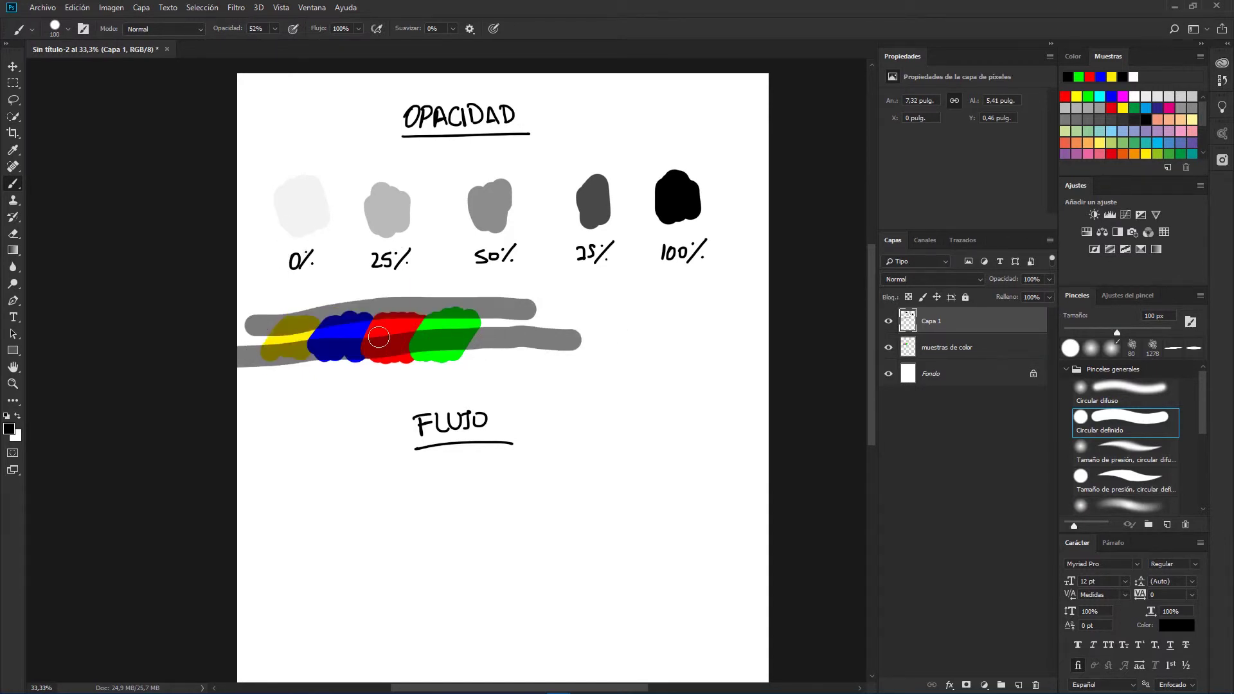
left_click_drag(351, 371, 501, 357)
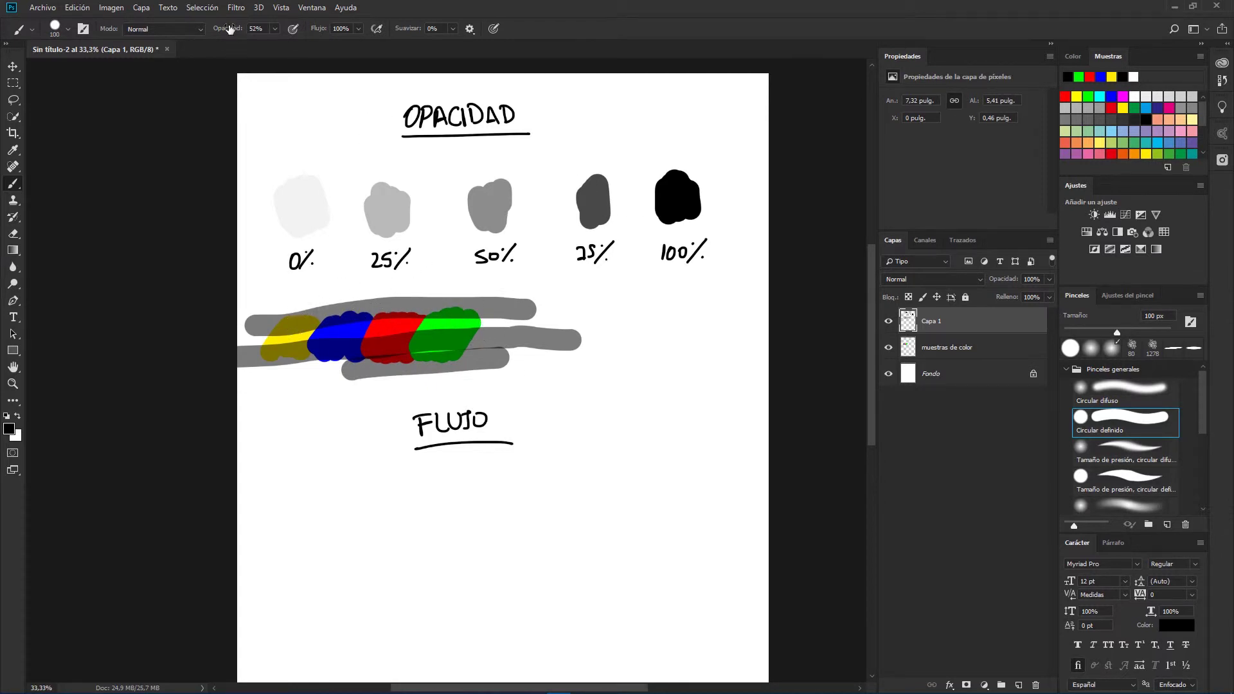
Set the brush opacity to 100% and paint solid black over the red and green samples.
left_click_drag(230, 28, 459, 299)
mouse_move(358, 313)
left_mouse_down()
mouse_move(391, 336)
mouse_move(393, 315)
mouse_move(433, 340)
mouse_move(468, 317)
mouse_move(440, 309)
left_mouse_up()
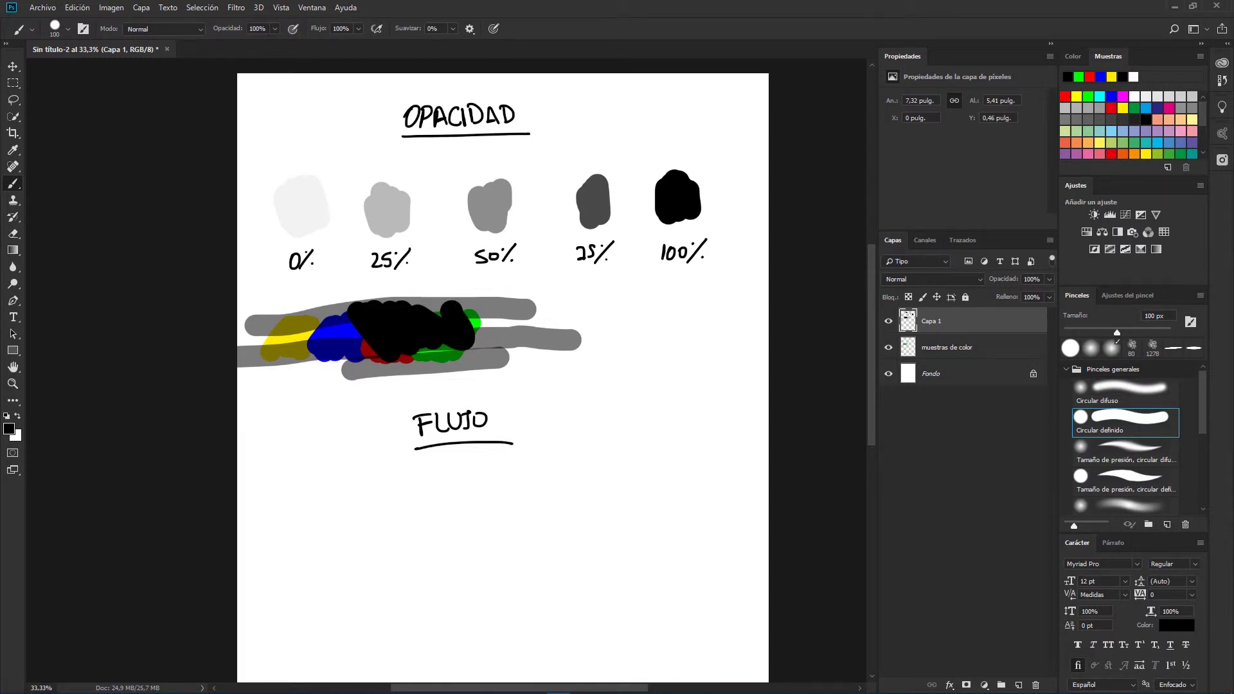
left_click(275, 28)
left_click(291, 126)
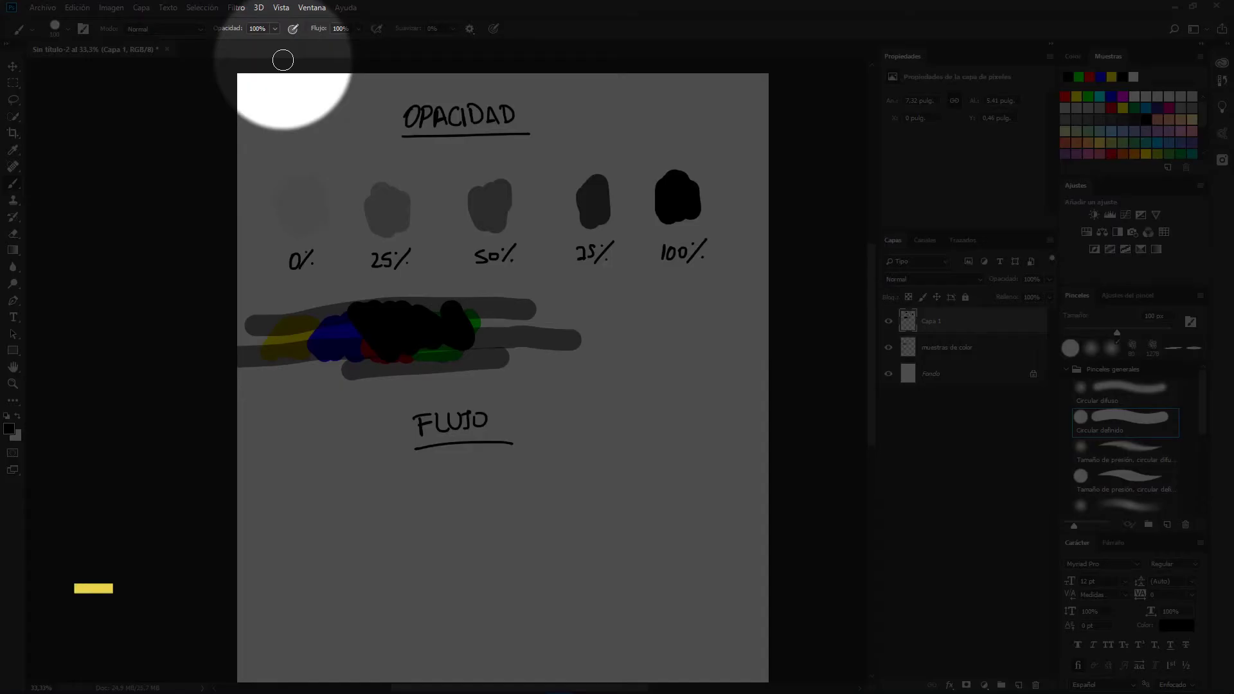
Set the brush opacity to 15% and change it to 25%.
key("1")
key("5")
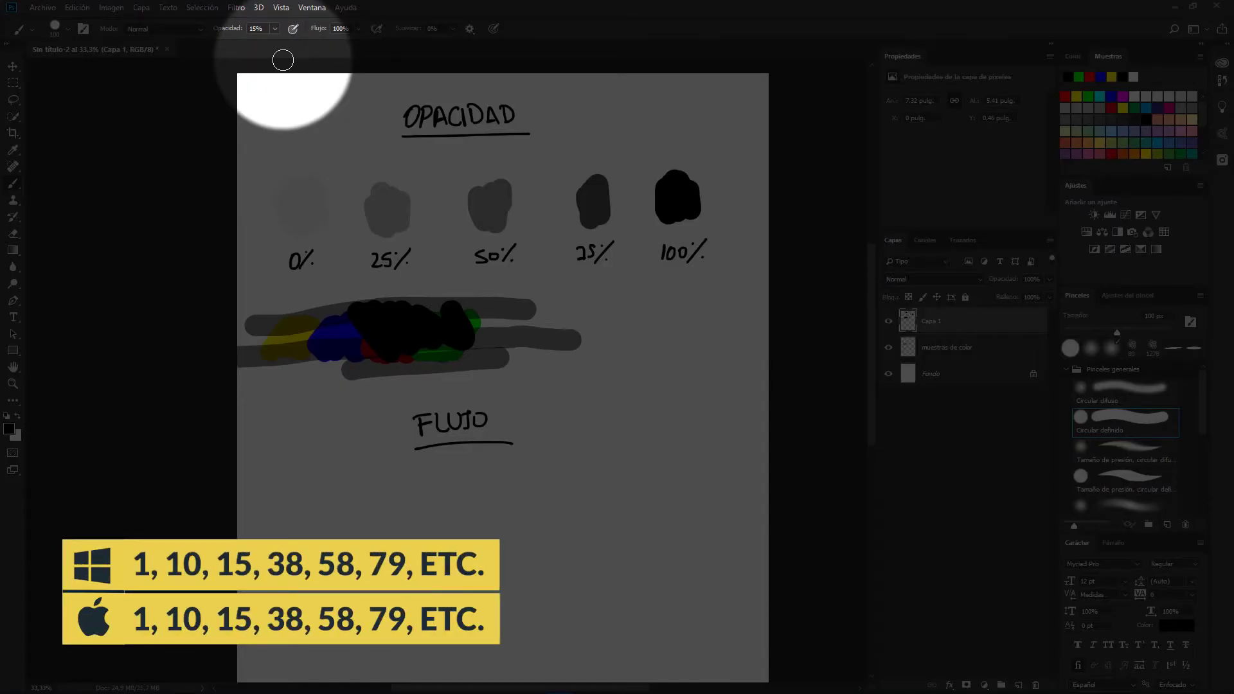
key("2")
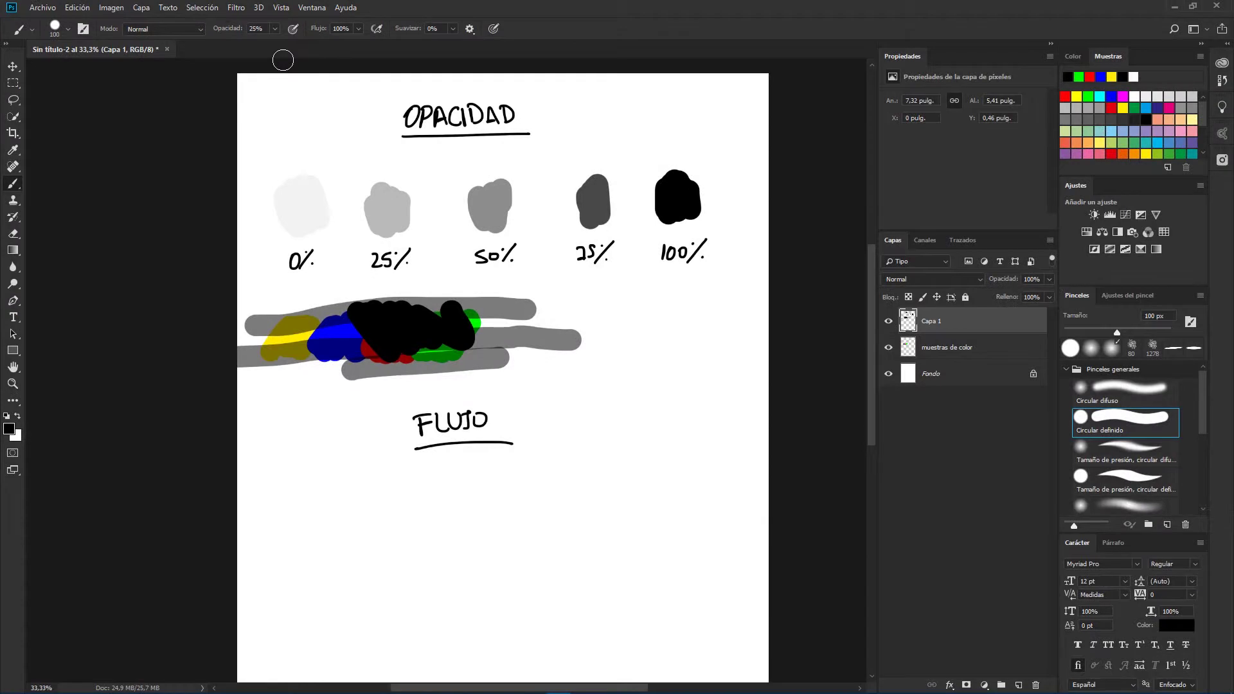
Paint a diagonal stroke beside the colour samples at 25% opacity and build it up to black with overlapping strokes.
mouse_move(545, 389)
left_mouse_down()
mouse_move(709, 329)
mouse_move(571, 392)
mouse_move(713, 337)
mouse_move(574, 388)
mouse_move(594, 375)
mouse_move(686, 347)
mouse_move(574, 395)
mouse_move(680, 347)
mouse_move(585, 393)
left_mouse_up()
mouse_move(657, 356)
left_mouse_down()
mouse_move(669, 334)
mouse_move(649, 345)
left_mouse_up()
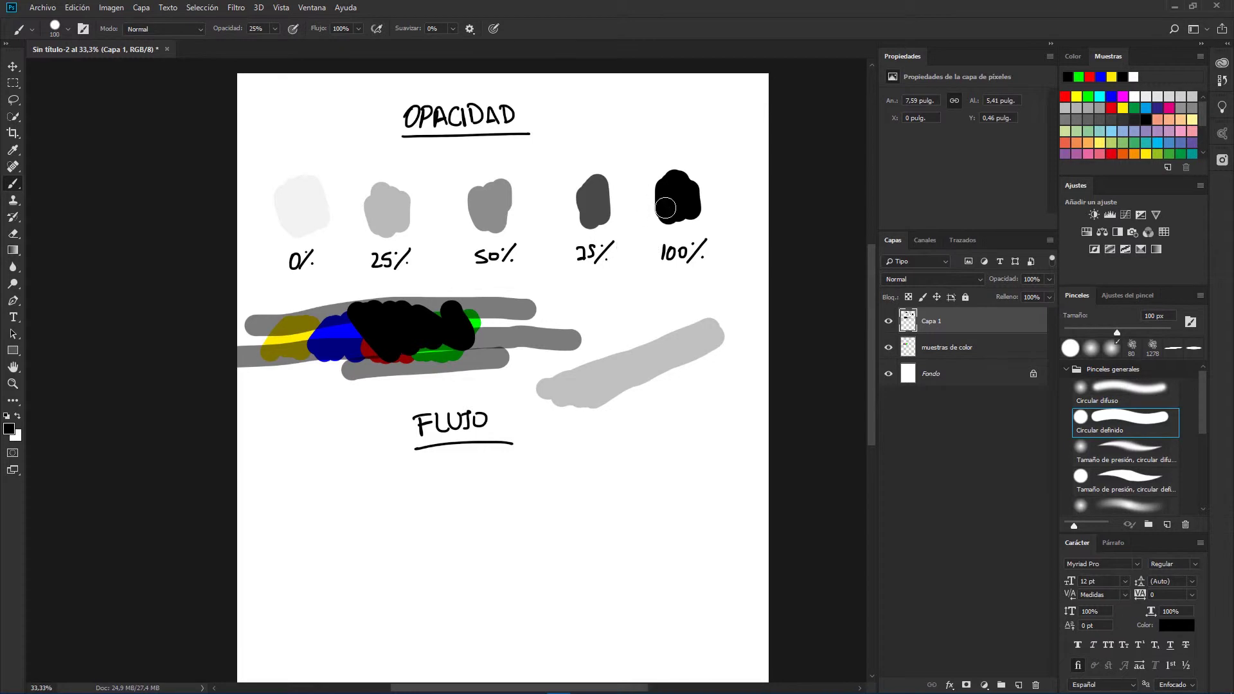
left_click(562, 386, "shift")
mouse_move(563, 387)
left_mouse_down()
mouse_move(698, 339)
mouse_move(561, 410)
mouse_move(686, 338)
mouse_move(590, 394)
mouse_move(660, 343)
mouse_move(597, 385)
mouse_move(655, 370)
mouse_move(614, 384)
mouse_move(661, 351)
mouse_move(558, 380)
left_mouse_up()
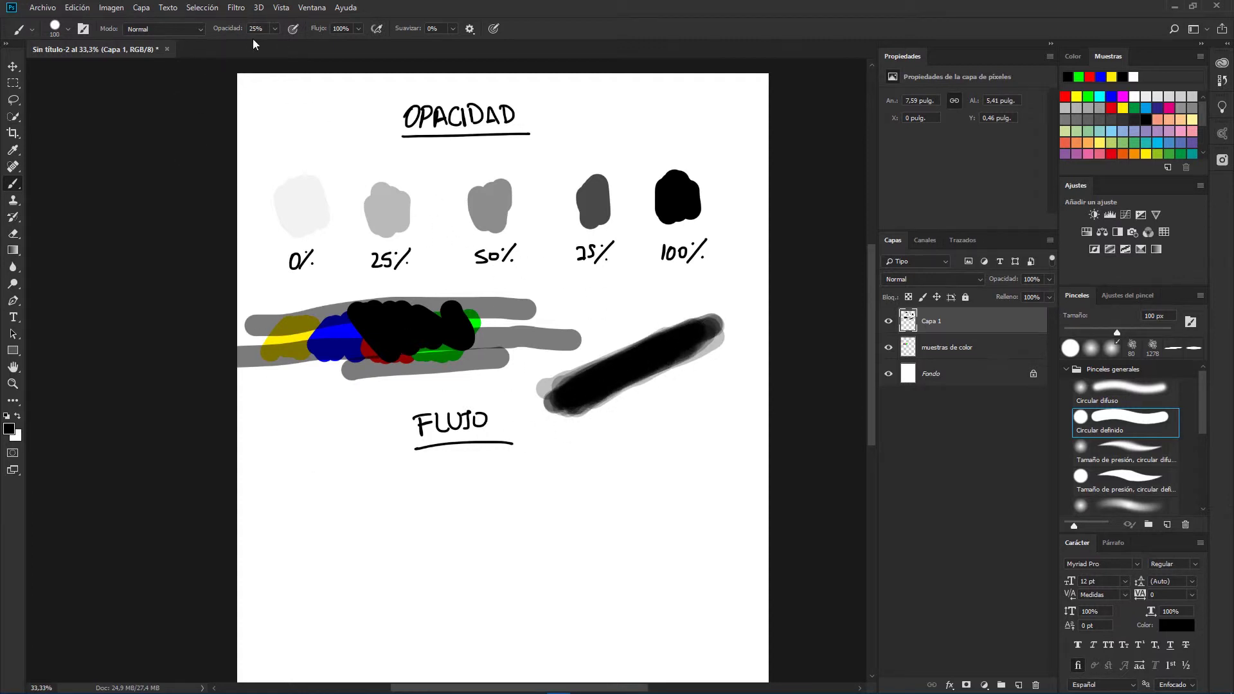
Paint a horizontal stroke below the FLUJO heading at 25% opacity, and set the brush to 100% opacity and 25% flow.
left_click_drag(297, 491, 585, 484)
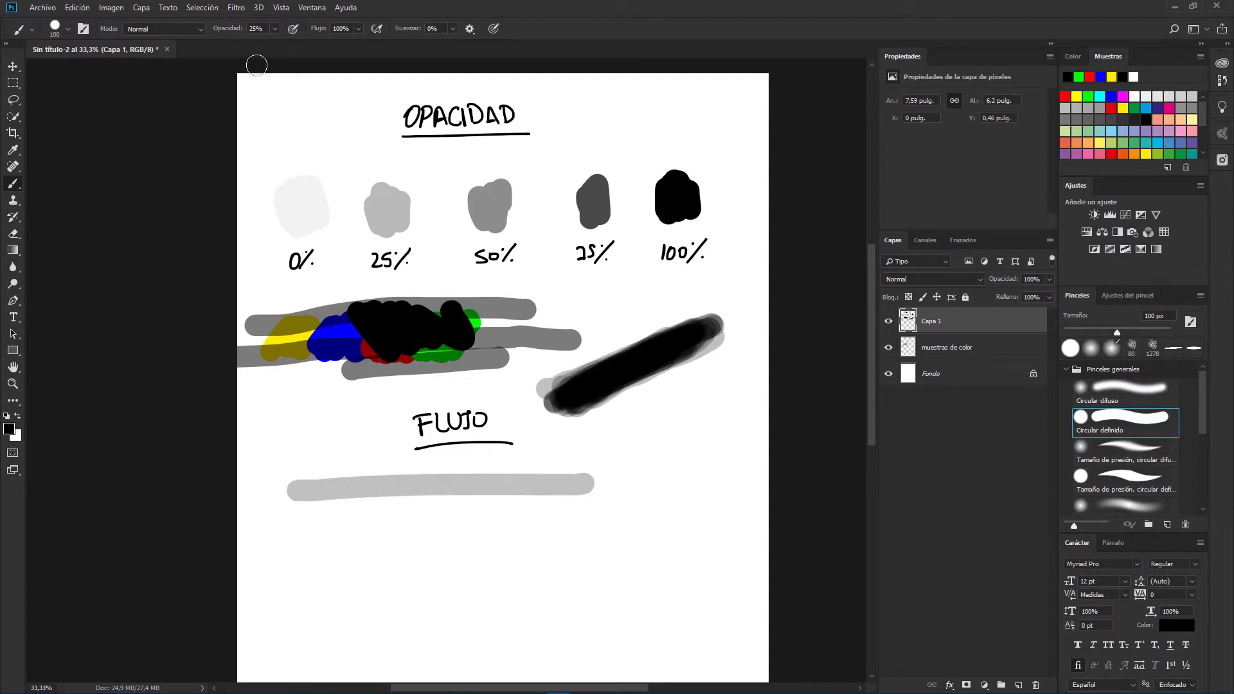
left_click(274, 29)
left_click_drag(273, 43, 413, 40)
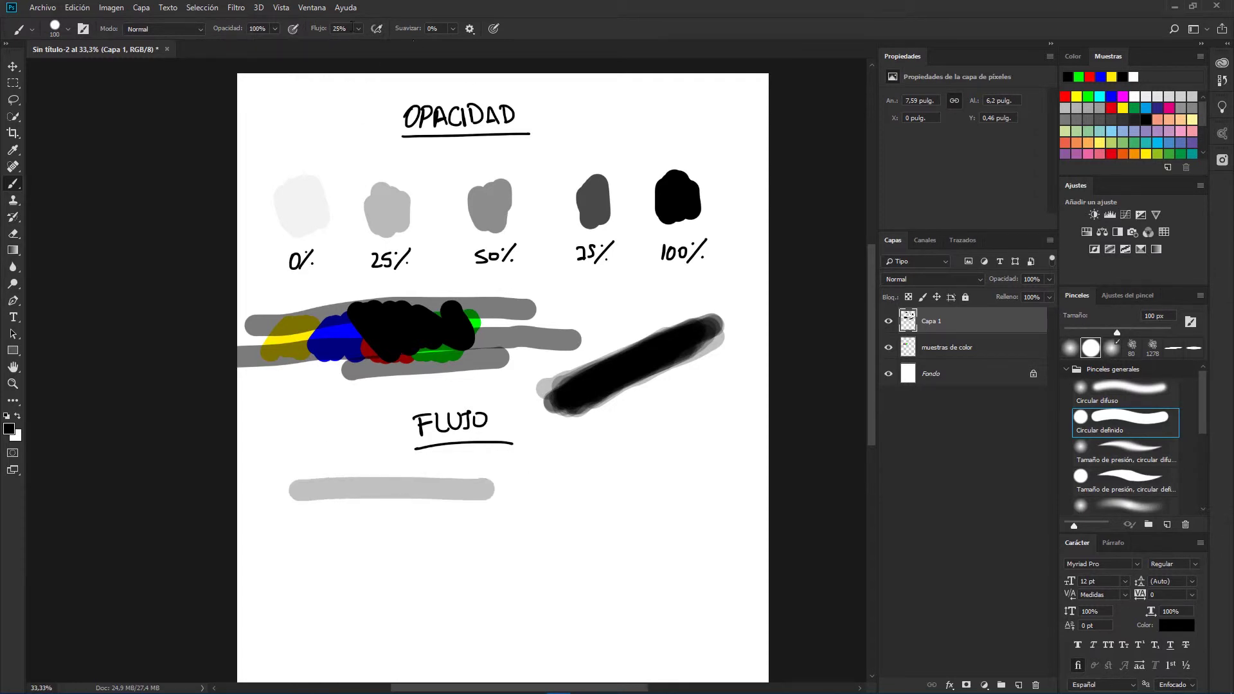
Set the brush flow to 1%, paint a second horizontal stroke below the first, and go over its left part again.
left_click(358, 29)
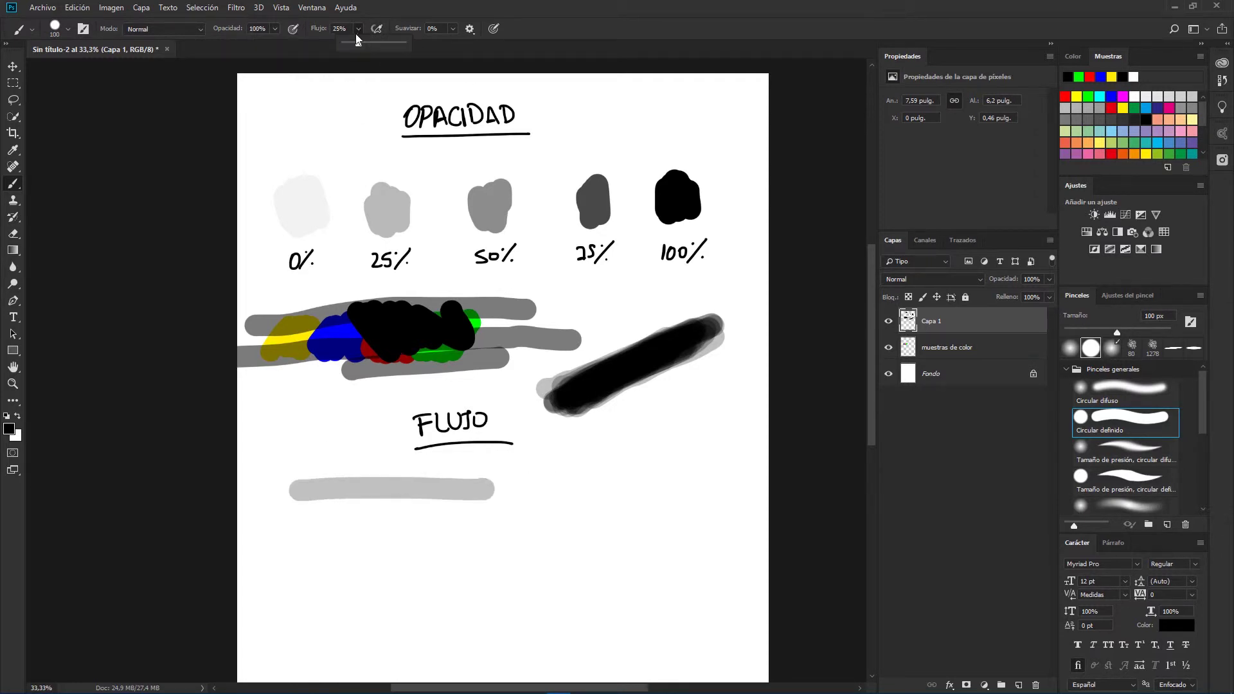
left_click(326, 18)
left_click_drag(291, 528, 476, 521)
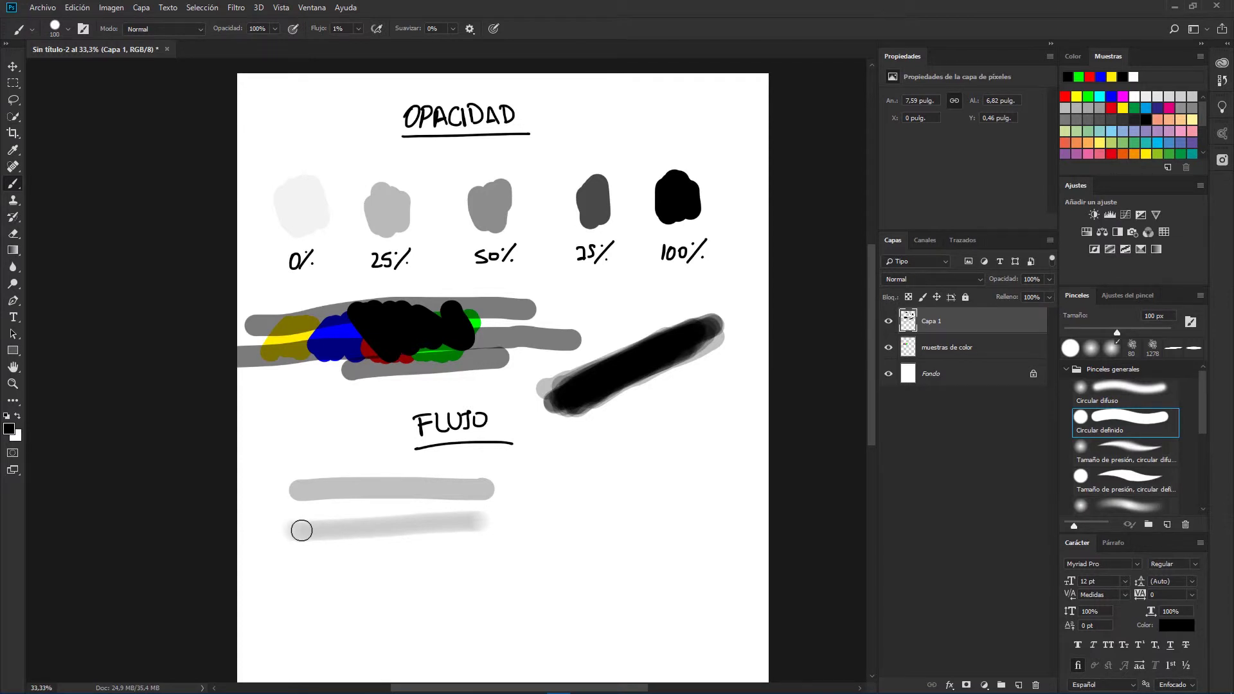
mouse_move(300, 532)
left_mouse_down()
mouse_move(481, 523)
mouse_move(318, 528)
mouse_move(433, 525)
mouse_move(360, 537)
left_mouse_up()
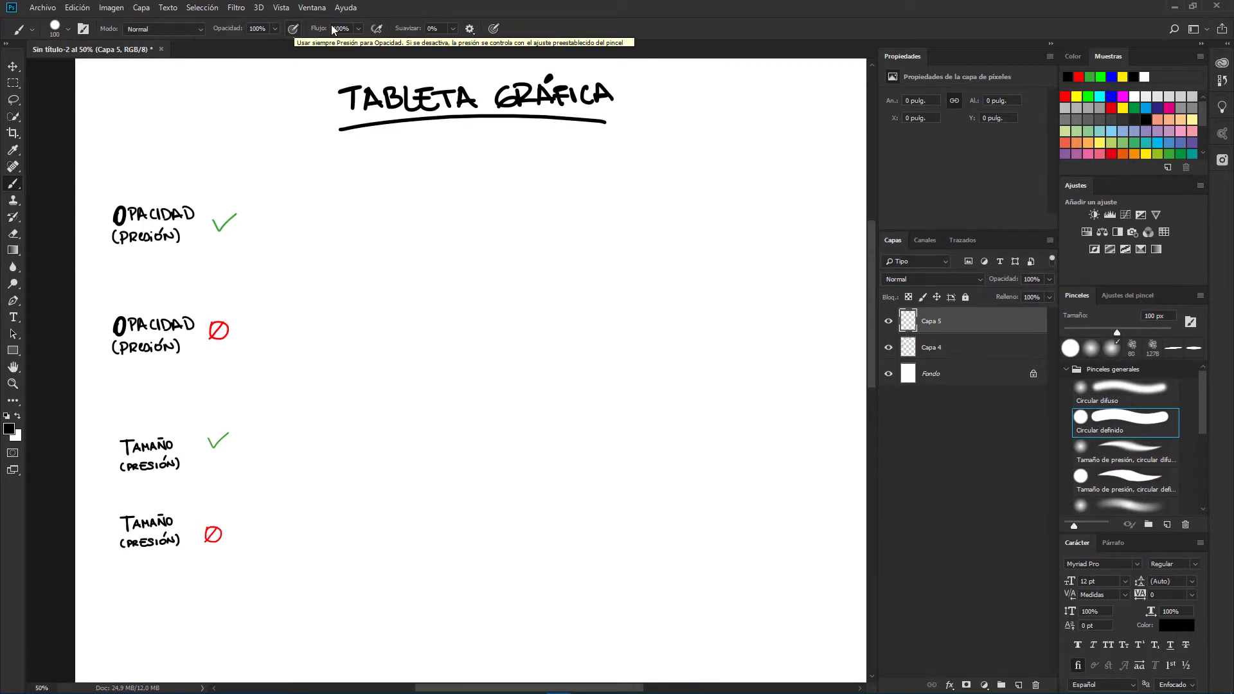
Paint a stroke with pressure-controlled opacity on beside the checked OPACIDAD label, and one with it off beside the crossed-out label.
left_click(293, 28)
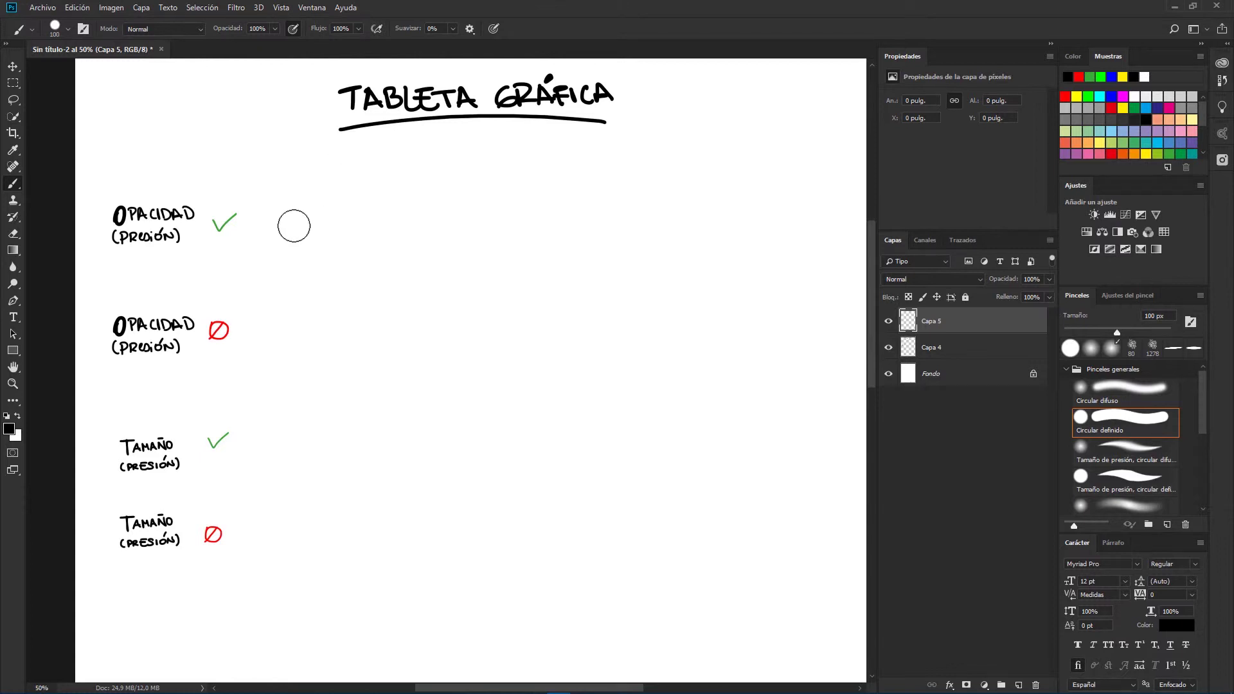
left_click(270, 218)
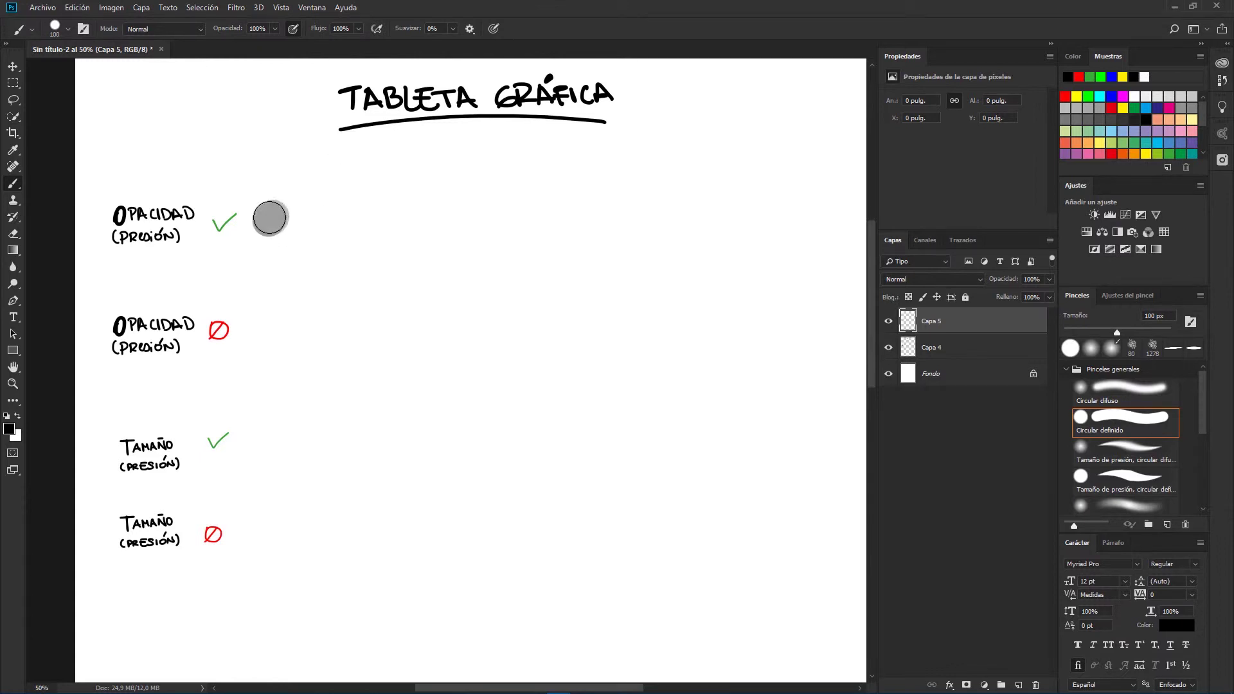
mouse_move(269, 218)
left_mouse_down()
mouse_move(399, 204)
mouse_move(398, 226)
mouse_move(473, 207)
left_mouse_up()
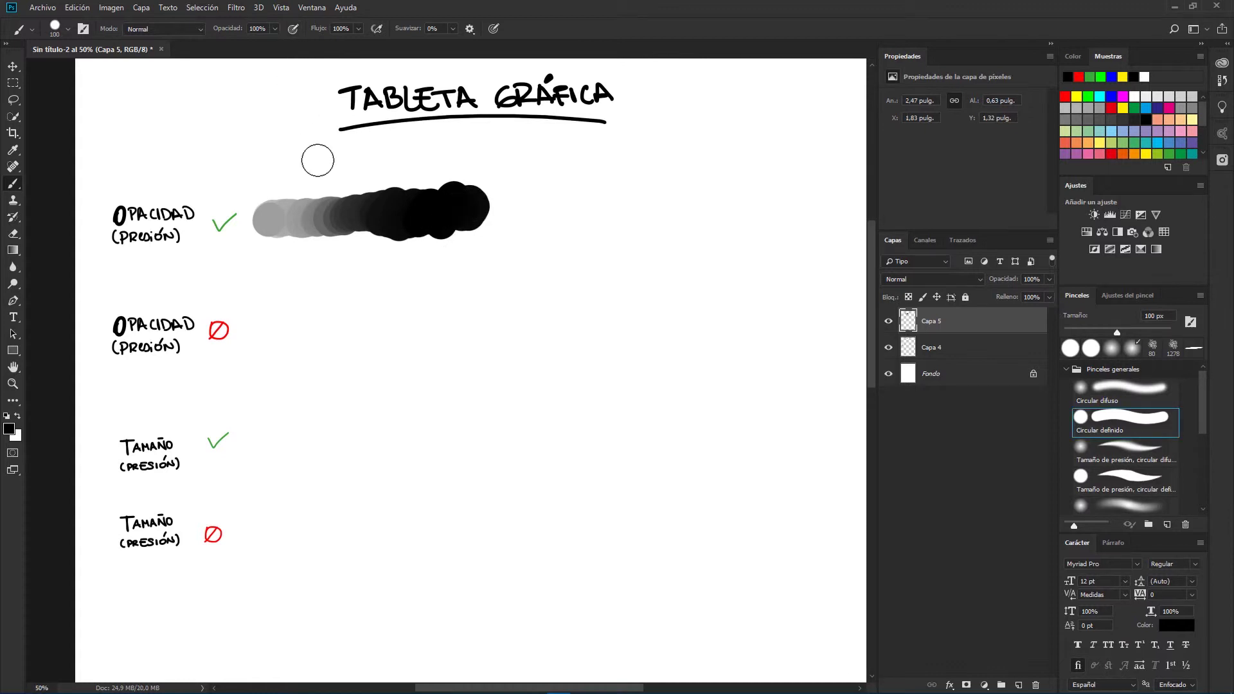
left_click_drag(270, 335, 460, 337)
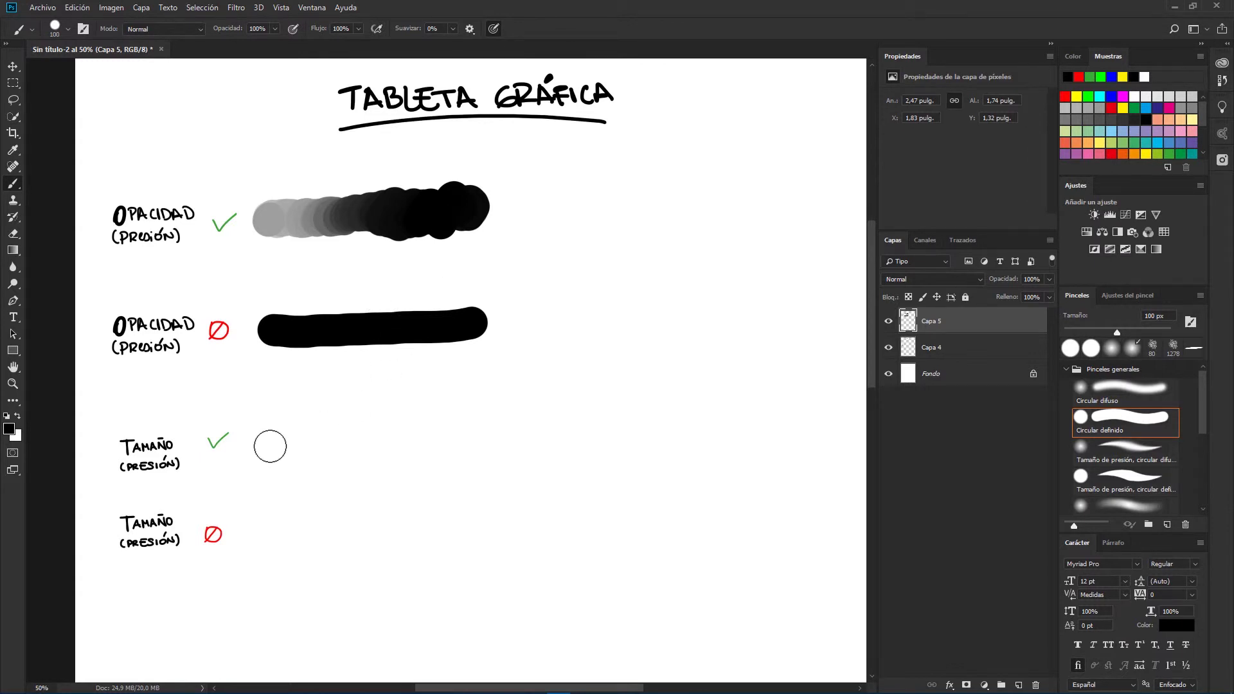
Paint a stroke with pressure-controlled size on beside the checked TAMAÑO label, and one with it off beside the crossed-out label.
left_click_drag(270, 446, 675, 424)
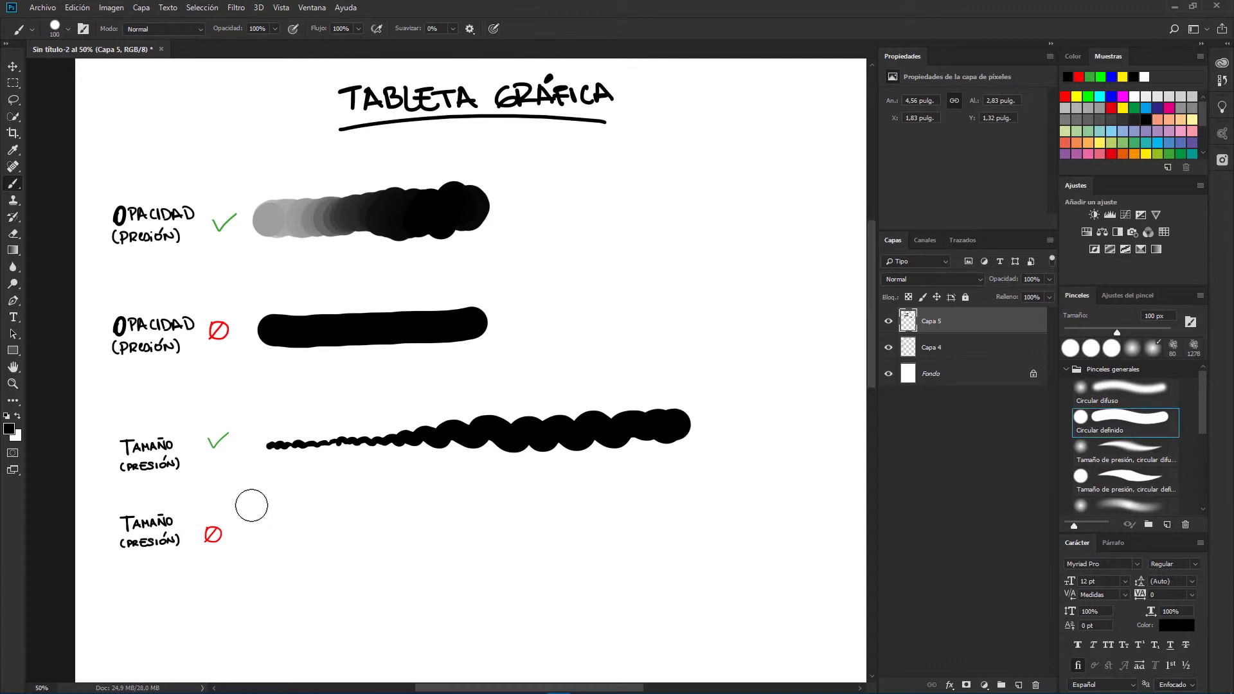
left_click_drag(262, 525, 461, 527)
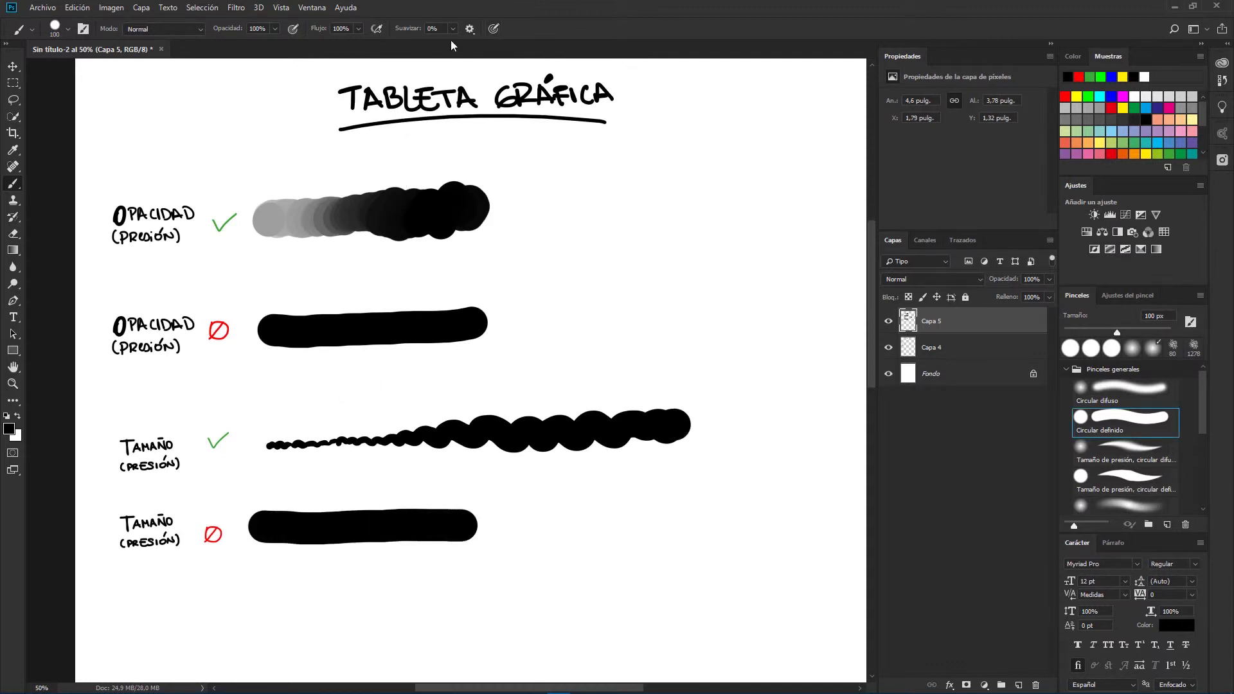
Turn on pressure control for both size and opacity and paint a vertical stroke upward near the canvas's right edge.
left_click(494, 29)
left_click(293, 28)
left_click_drag(792, 441, 791, 392)
left_click_drag(796, 375, 801, 124)
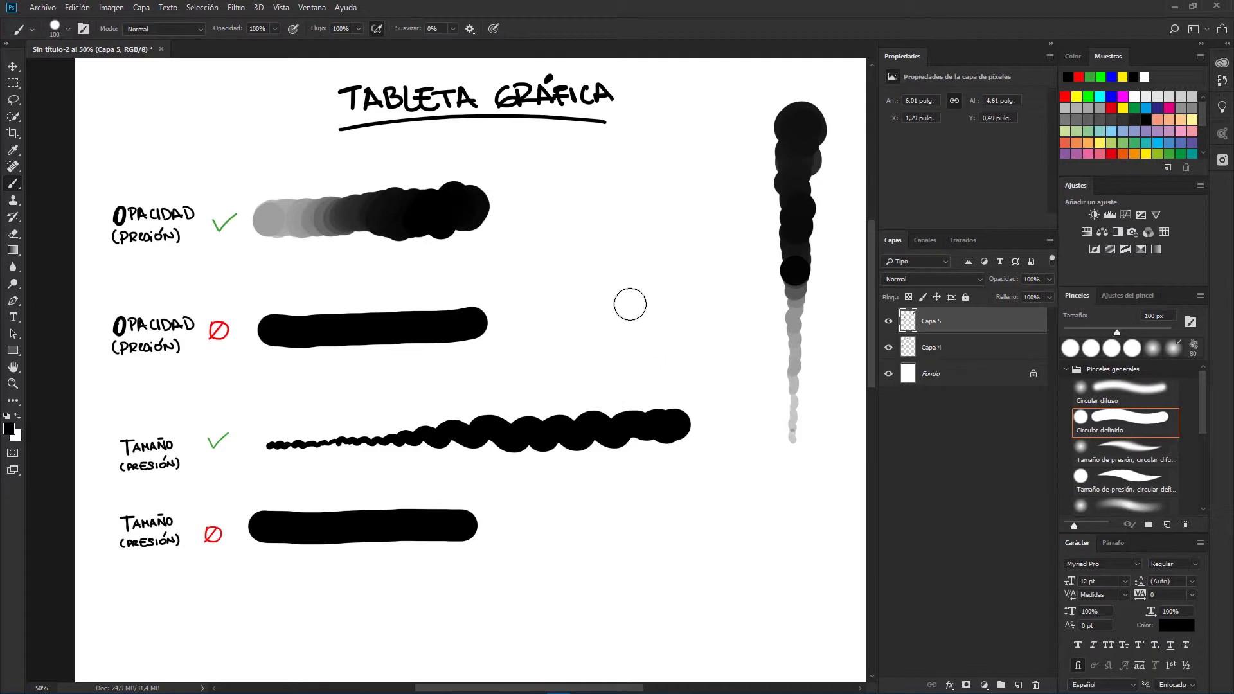
Enlarge the brush, switch to the Circular difuso preset at 328 px, and build up a large soft black spot above the tapered stroke.
right_click(632, 297)
left_click_drag(748, 329, 757, 331)
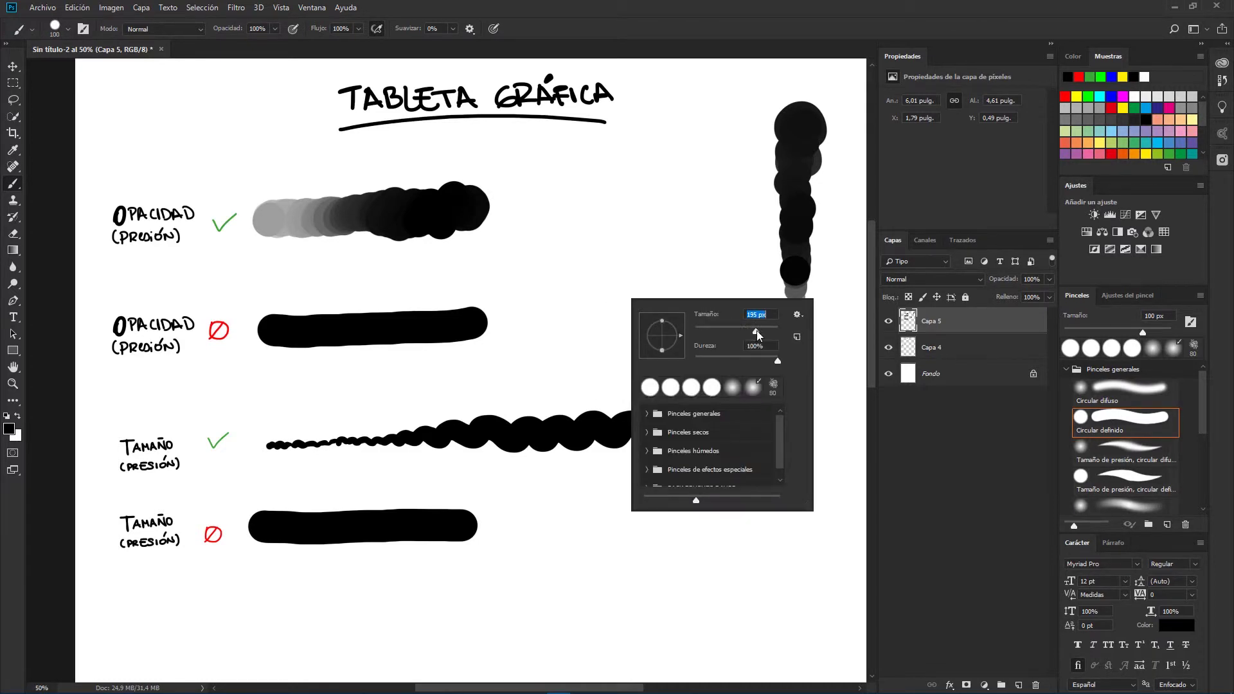
key("Return")
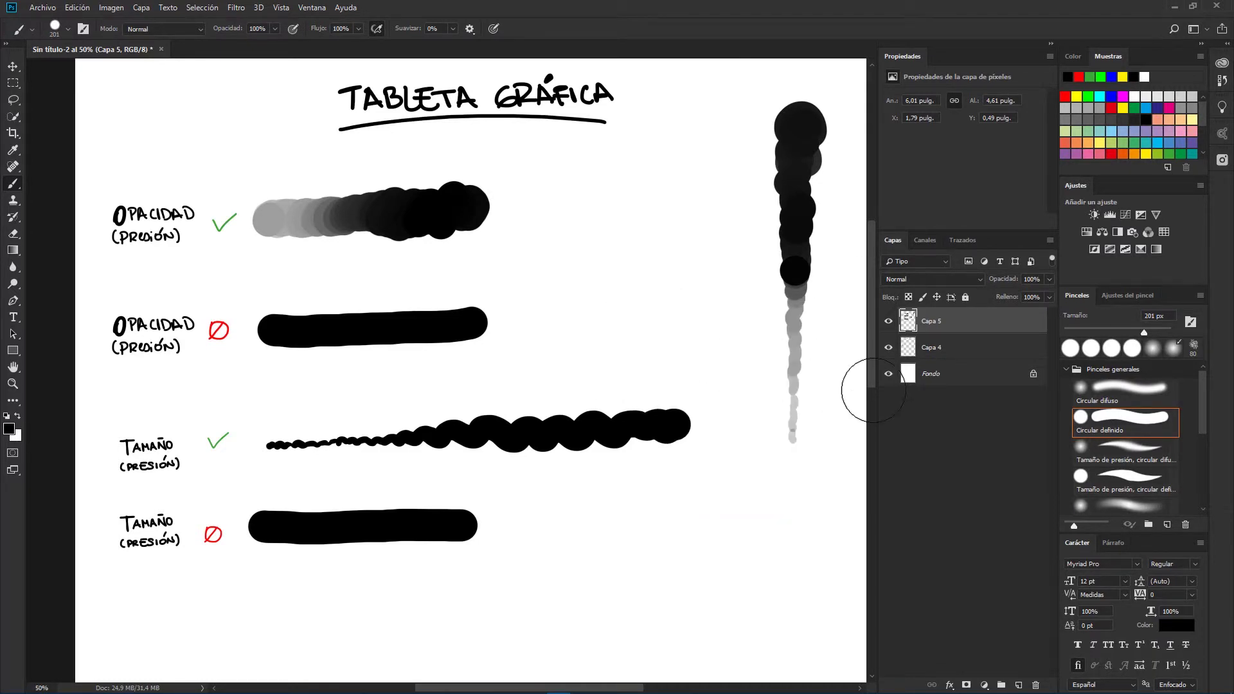
left_click(1115, 387)
left_click_drag(632, 248, 652, 279)
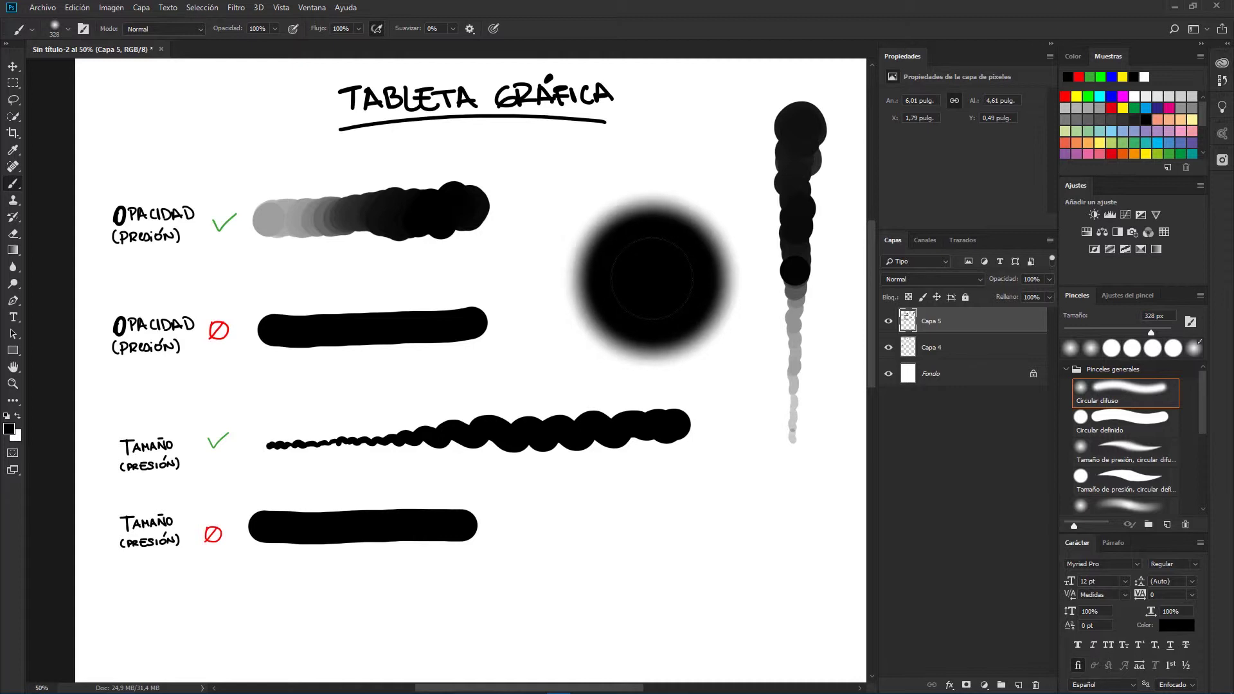
left_click_drag(652, 278, 655, 282)
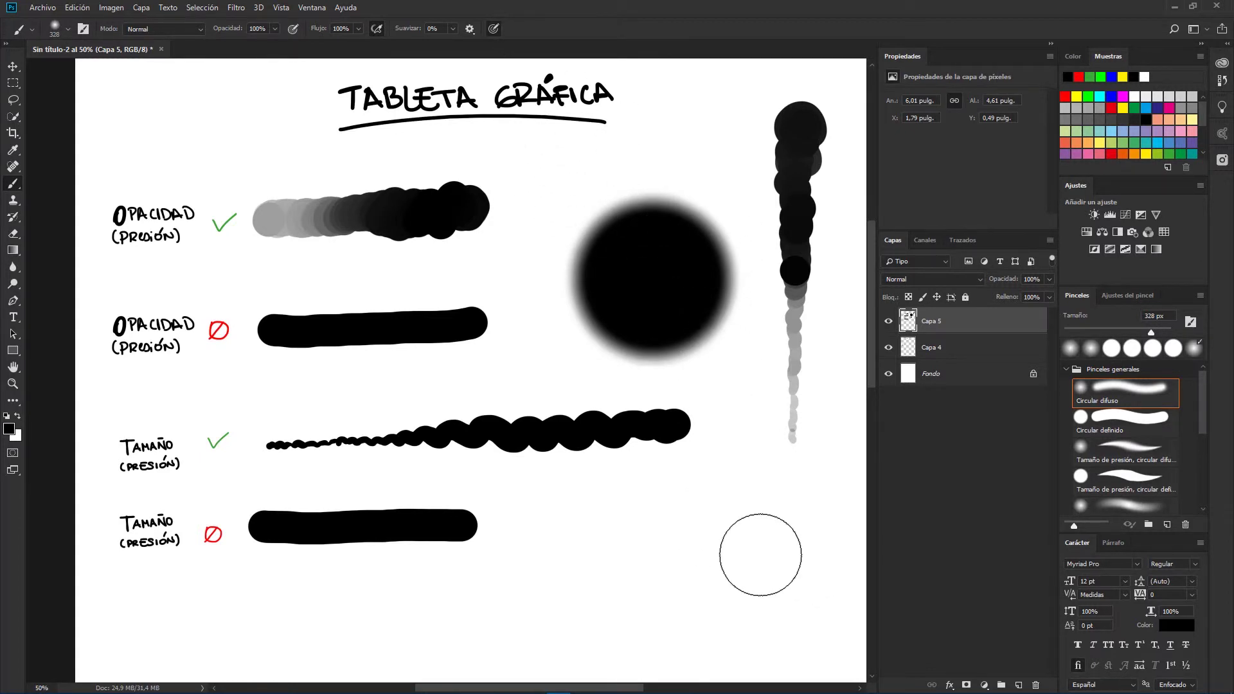
left_click_drag(761, 555, 761, 556)
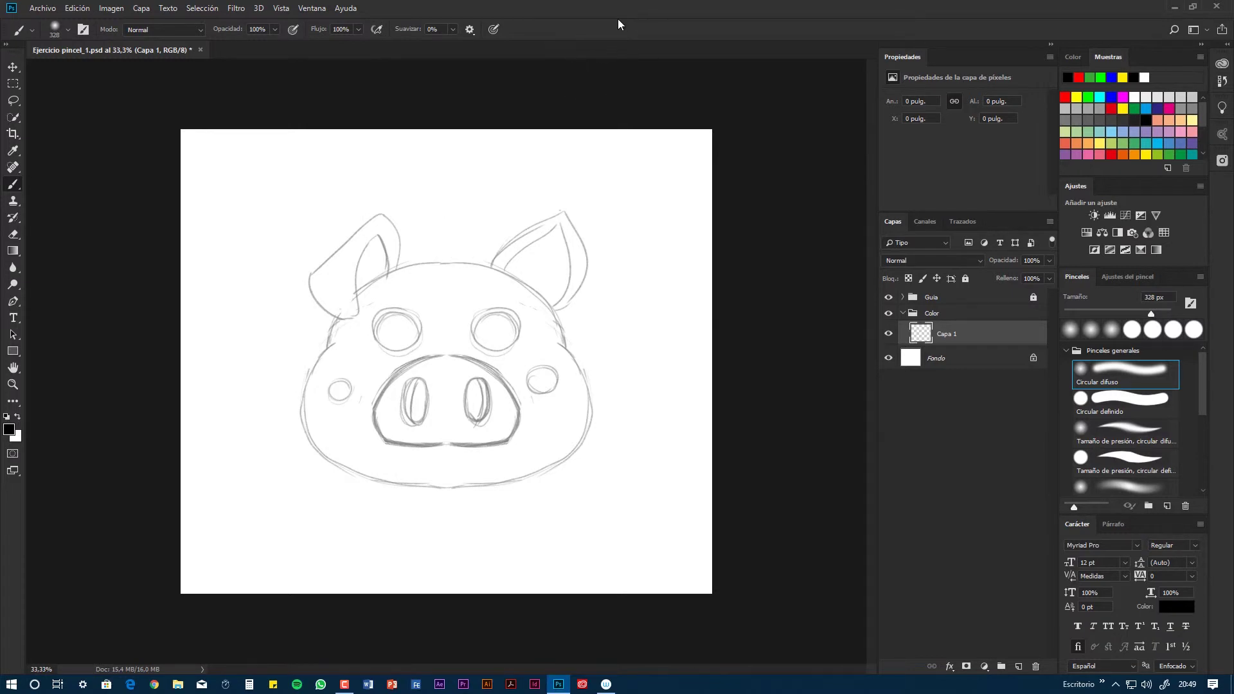
Show the saved paths and open Ejercicio pincel_1.psd from the Recursos folder.
left_click(957, 220)
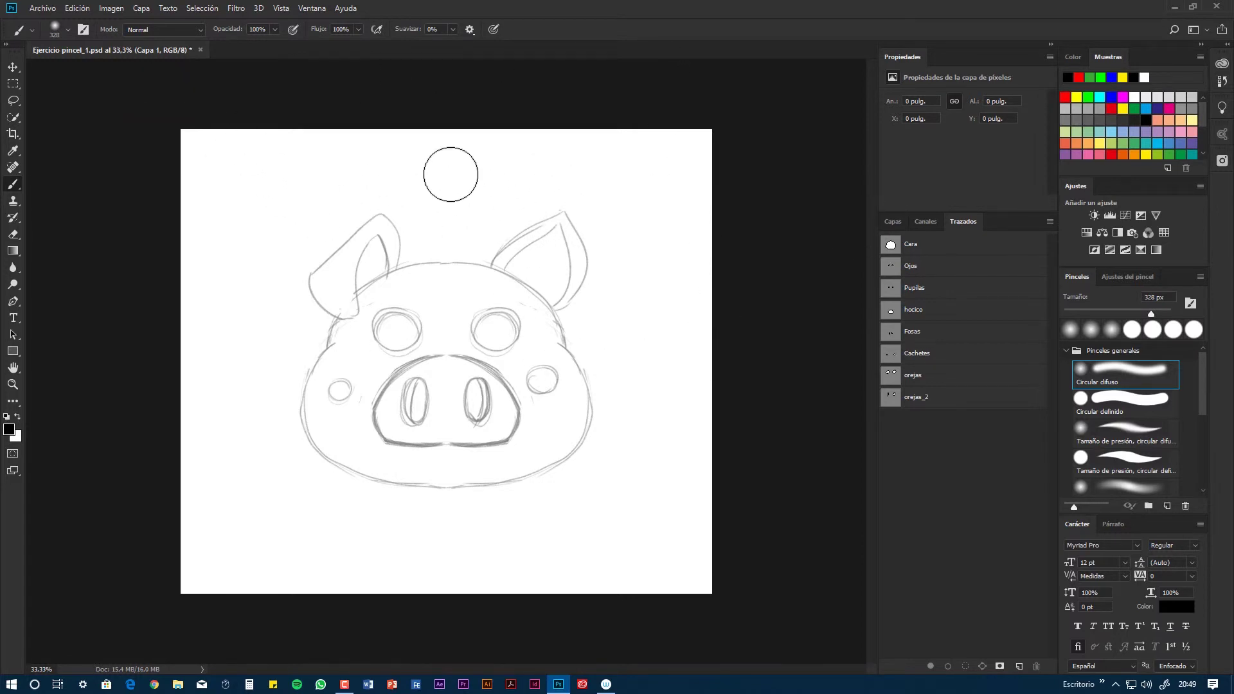
left_click(42, 8)
left_click(48, 35)
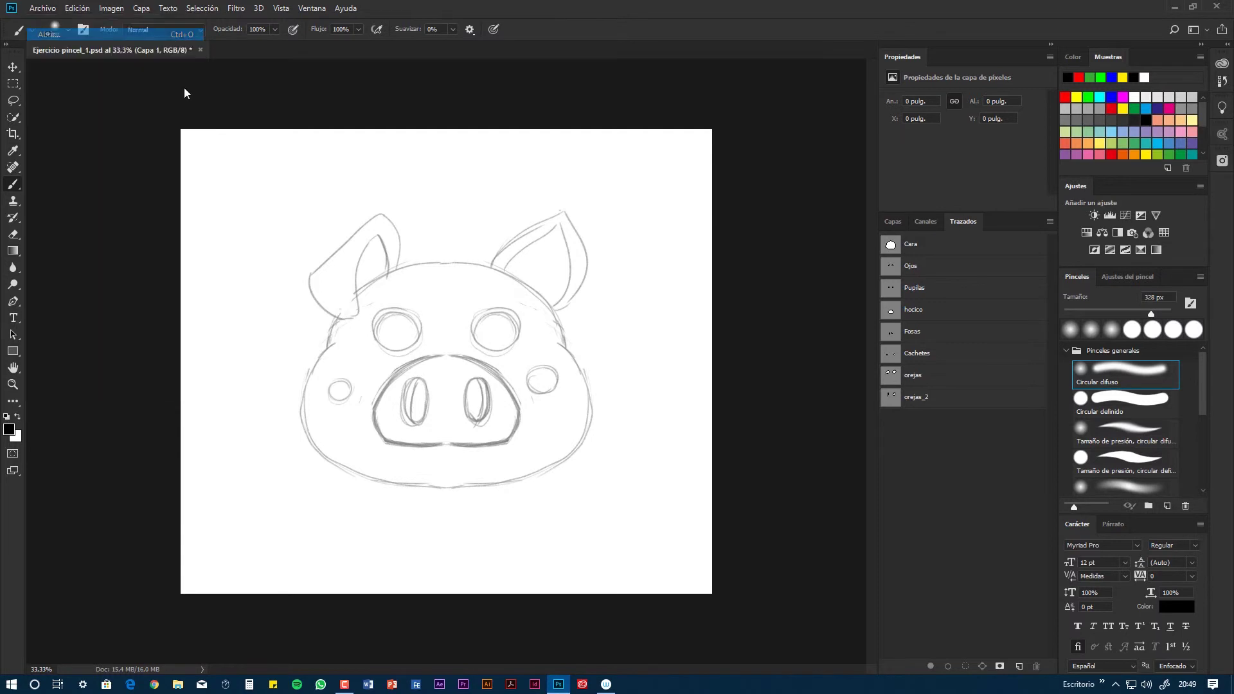
left_click(150, 103)
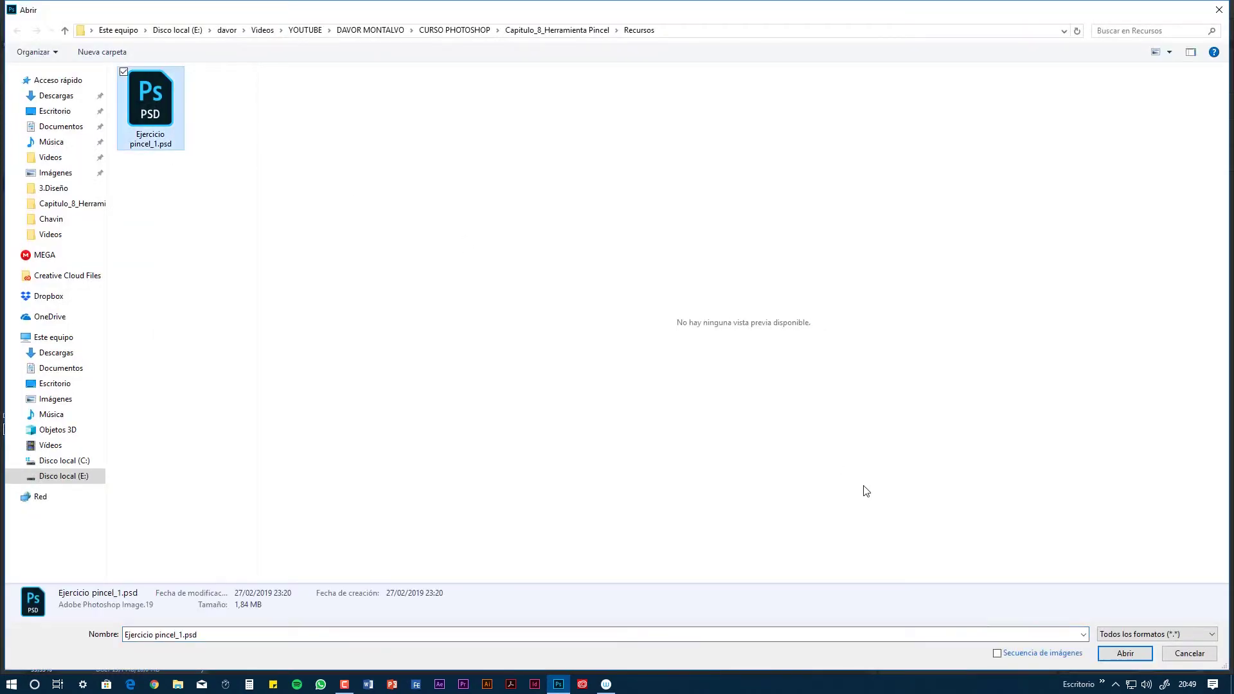
left_click(1131, 657)
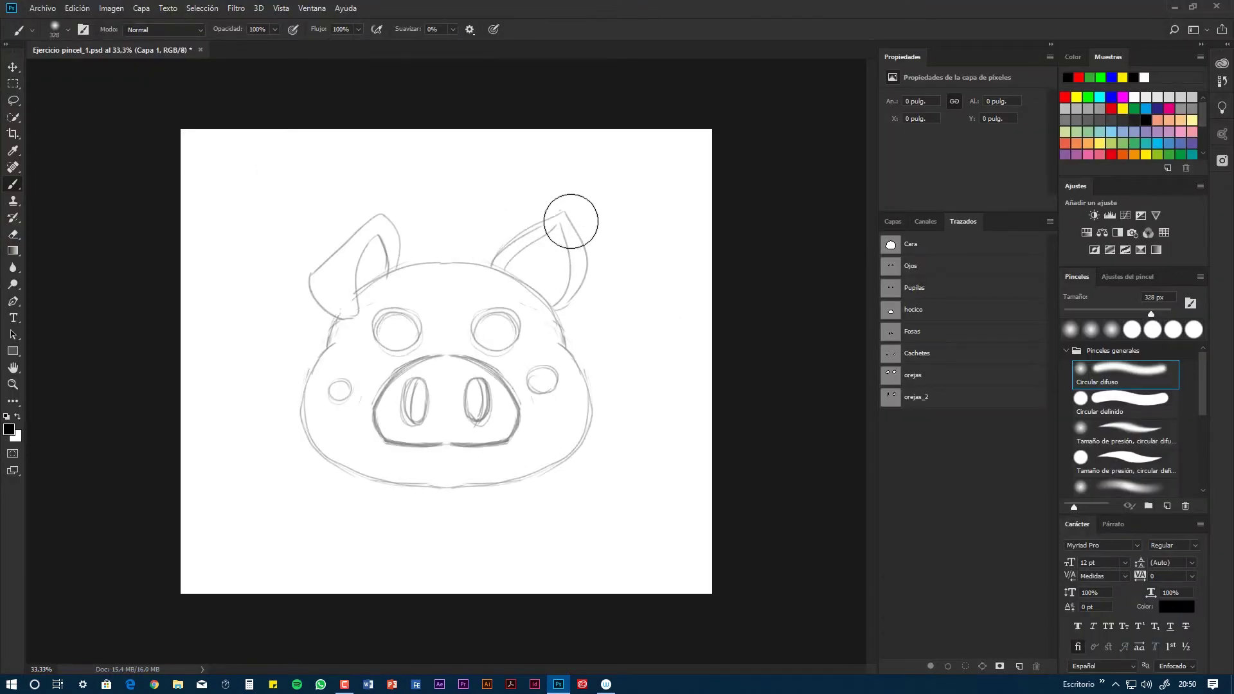
Choose the chalk 1b brush from the Davor_1 set, size it to 198 px, and load the Cara path as a selection.
right_click(558, 265)
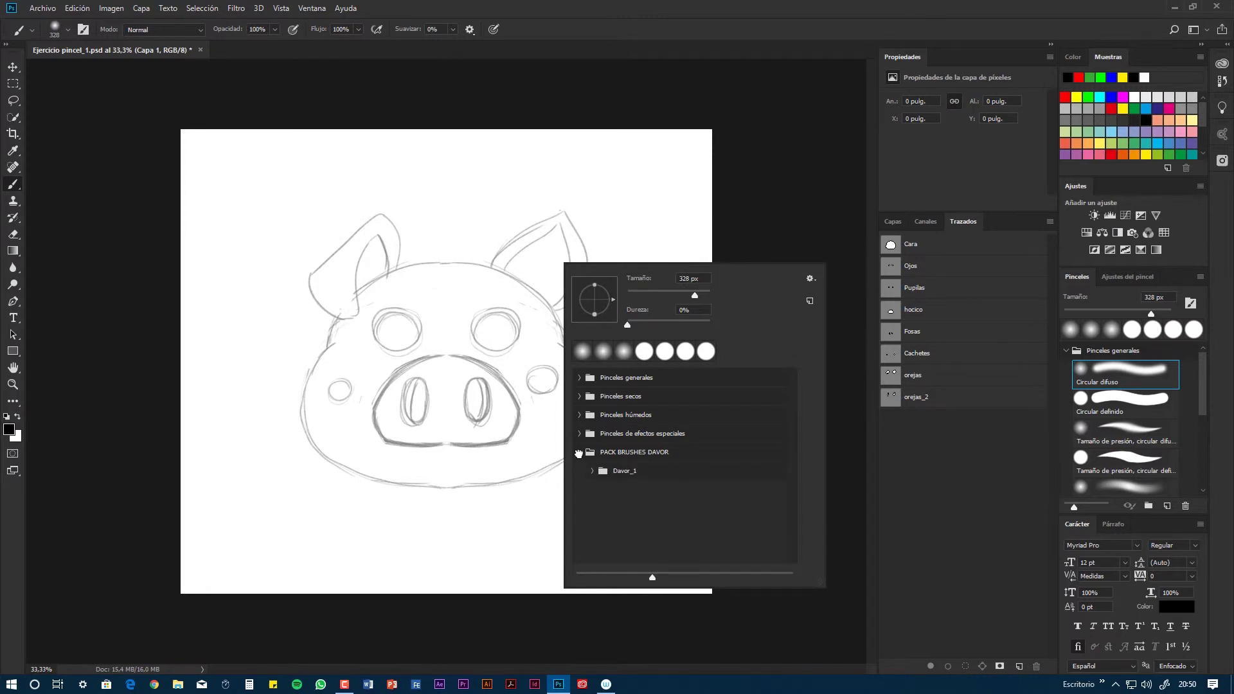
left_click(592, 472)
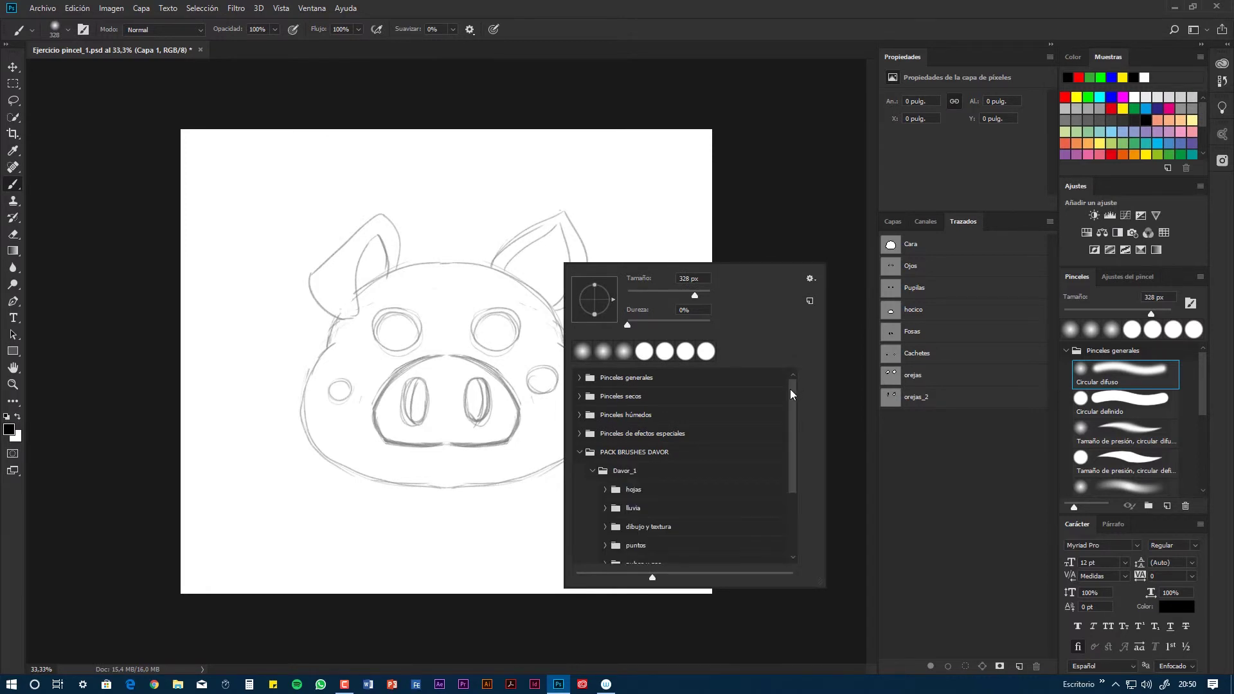
left_click_drag(791, 393, 794, 410)
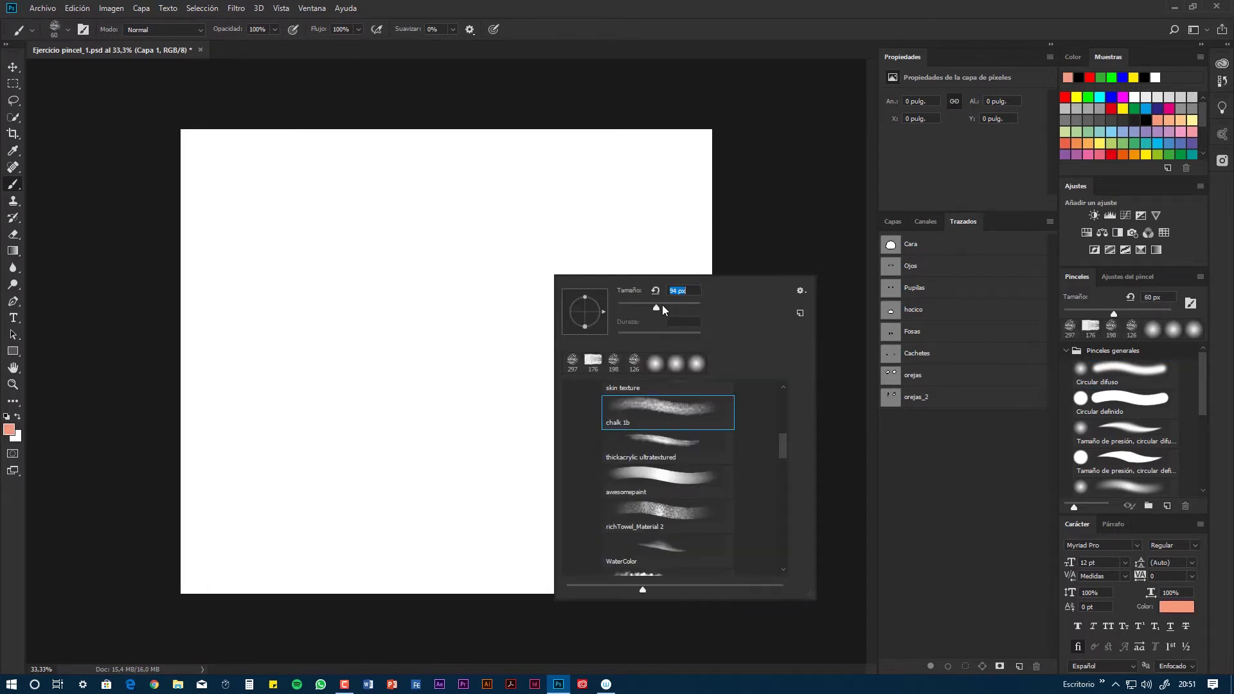
left_click_drag(662, 305, 674, 306)
left_click(592, 228)
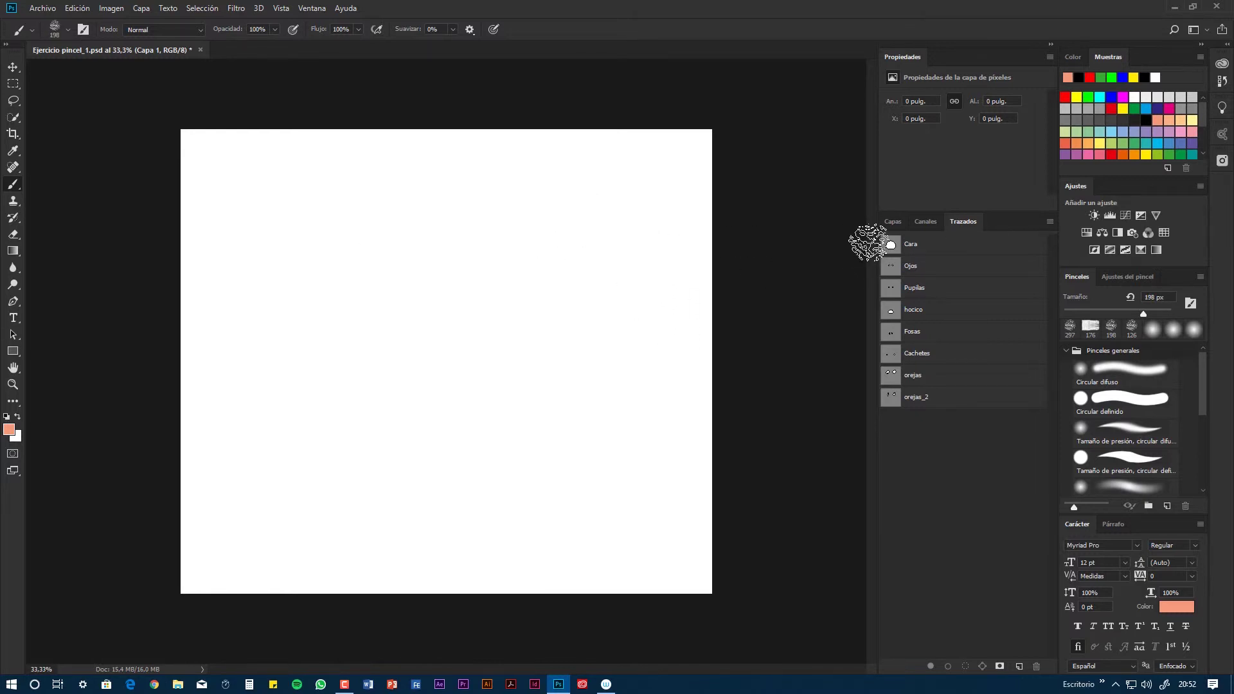
left_click(890, 244, "ctrl")
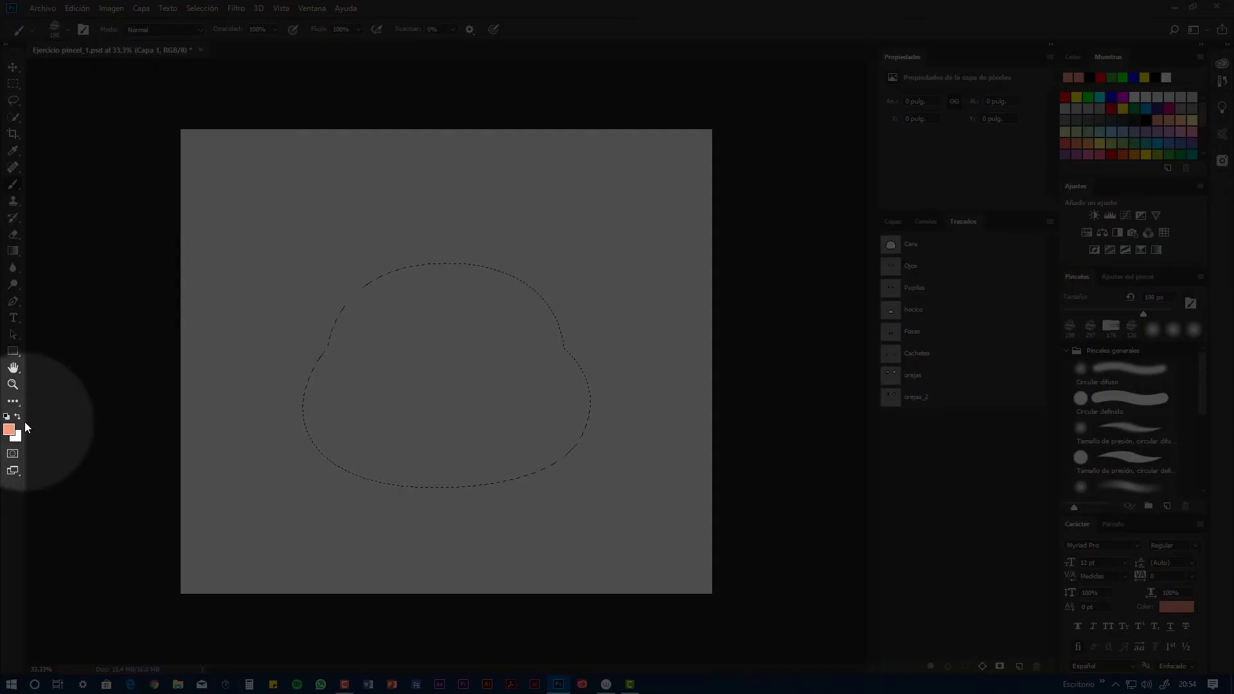
Examine the ways of choosing a foreground colour: the colour picker, the RGB sliders with their colour-model options, and the swatches.
left_click(9, 429)
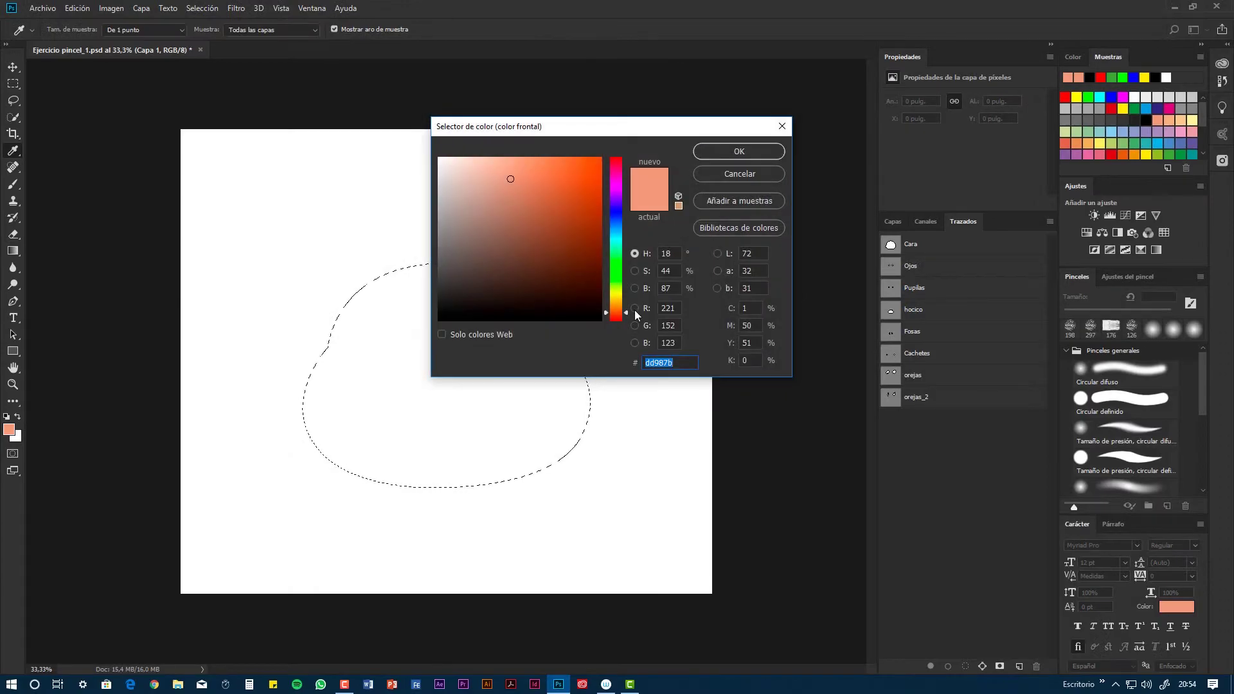
mouse_move(626, 315)
left_mouse_down()
mouse_move(626, 266)
mouse_move(626, 300)
left_mouse_up()
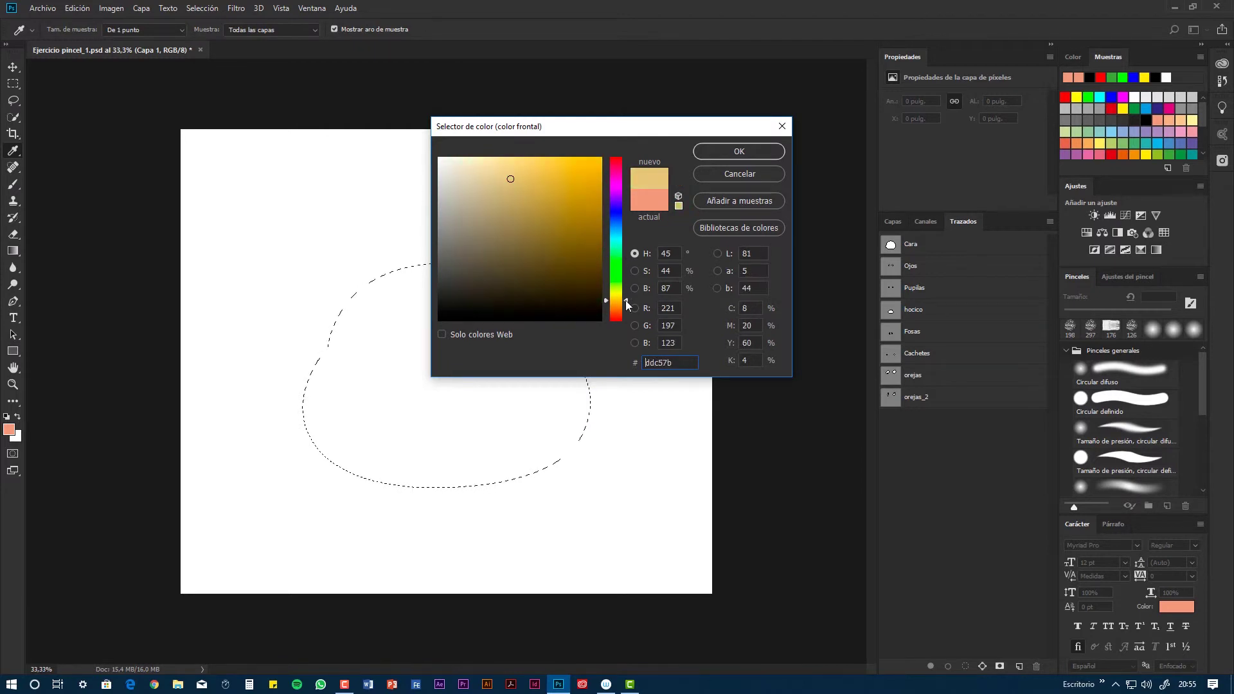
left_click(739, 174)
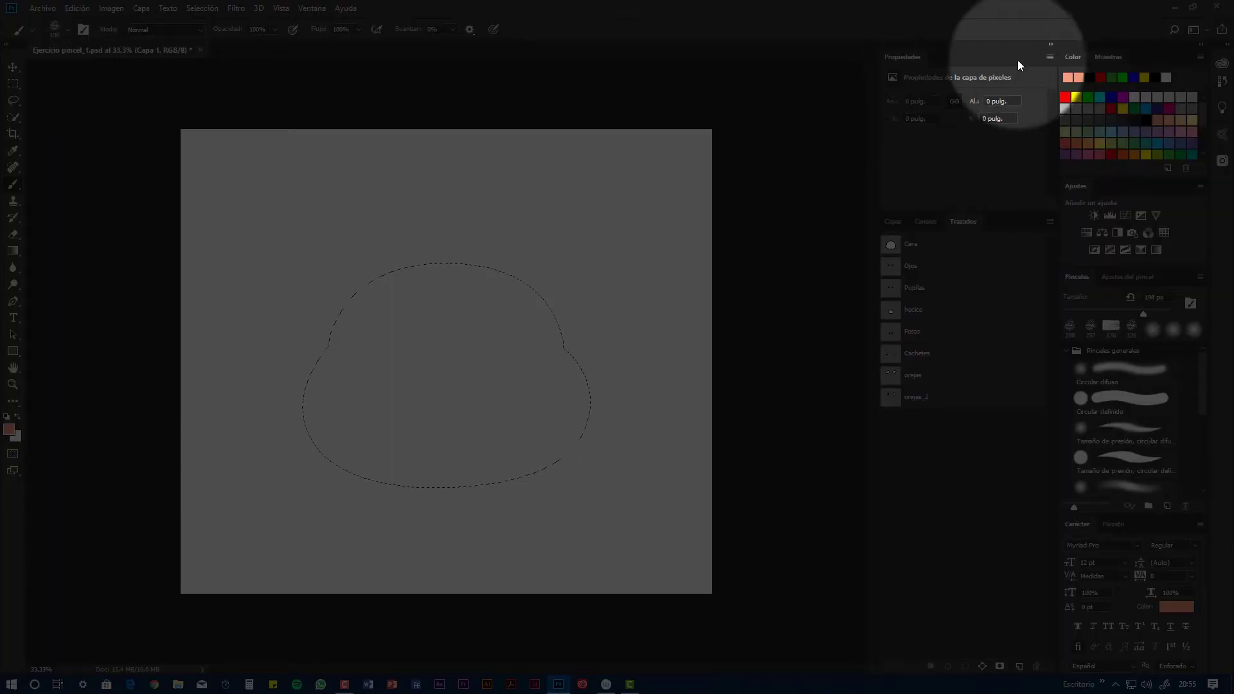
left_click(1074, 57)
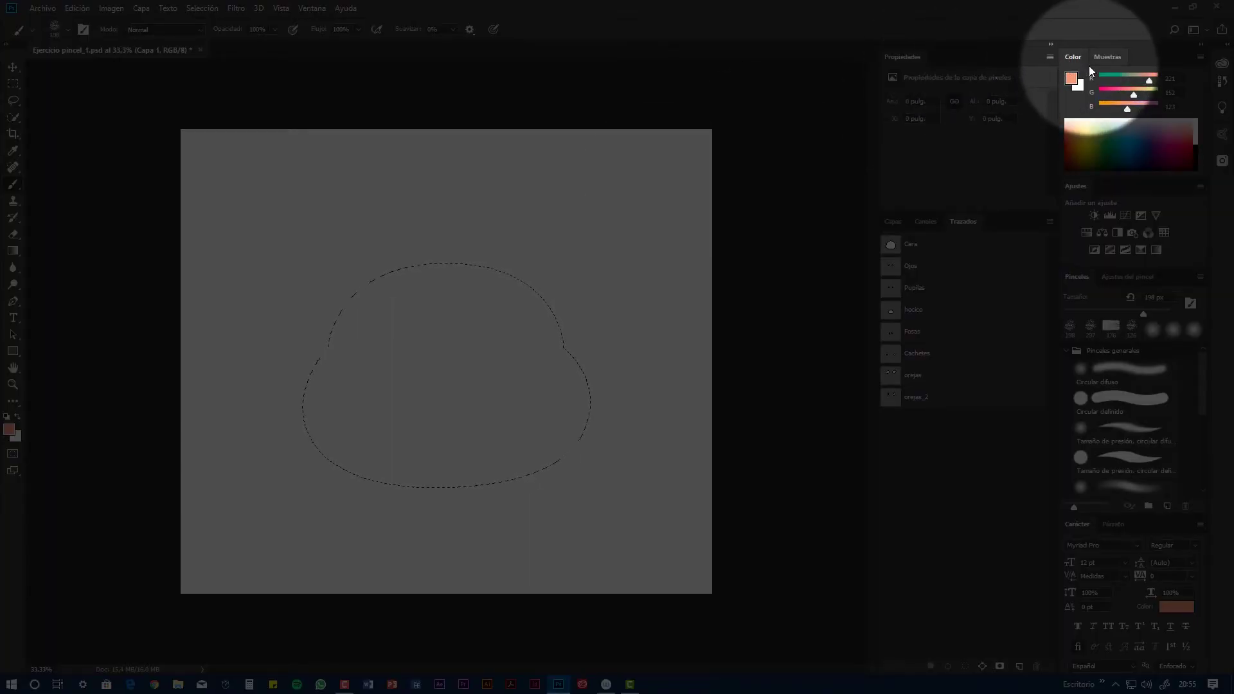
left_click(1200, 57)
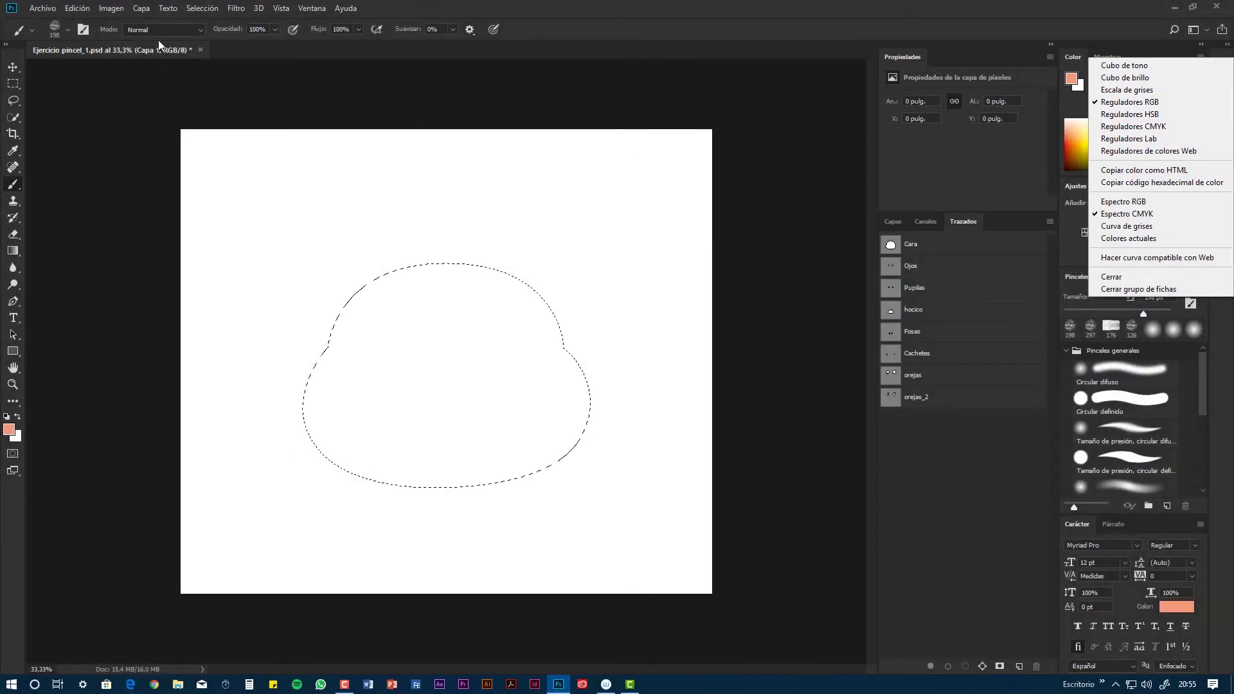
left_click(1105, 56)
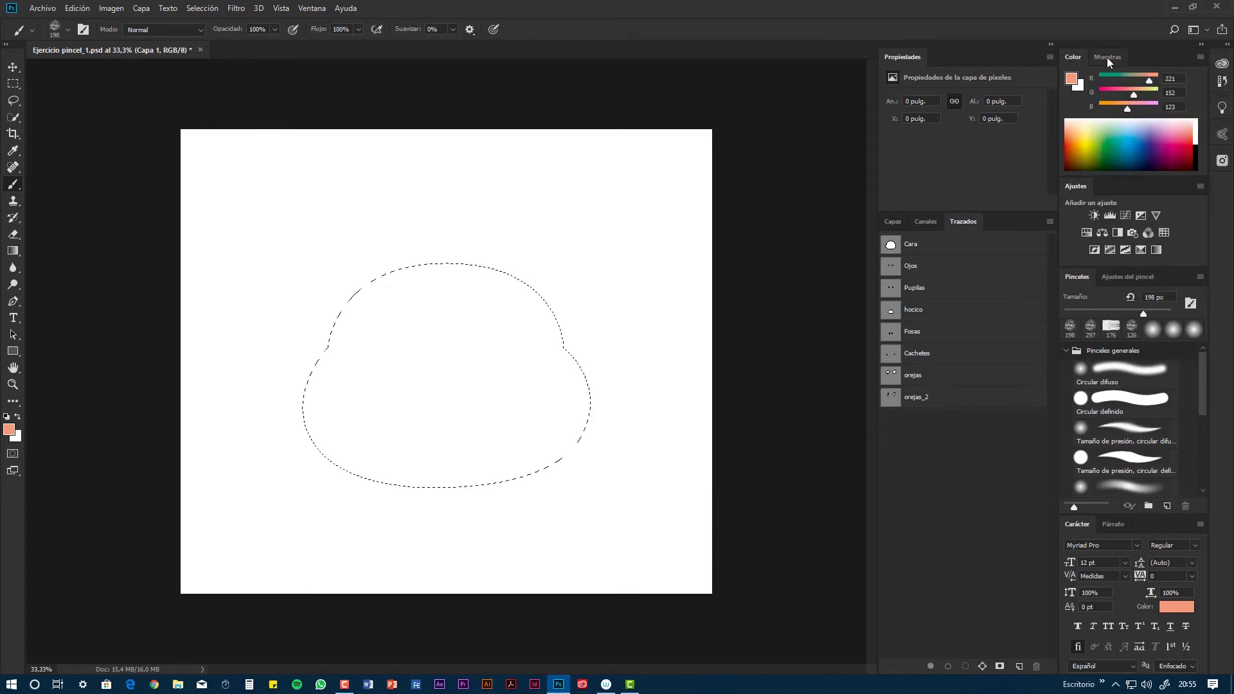
left_click(1107, 57)
left_click_drag(1204, 121, 1199, 146)
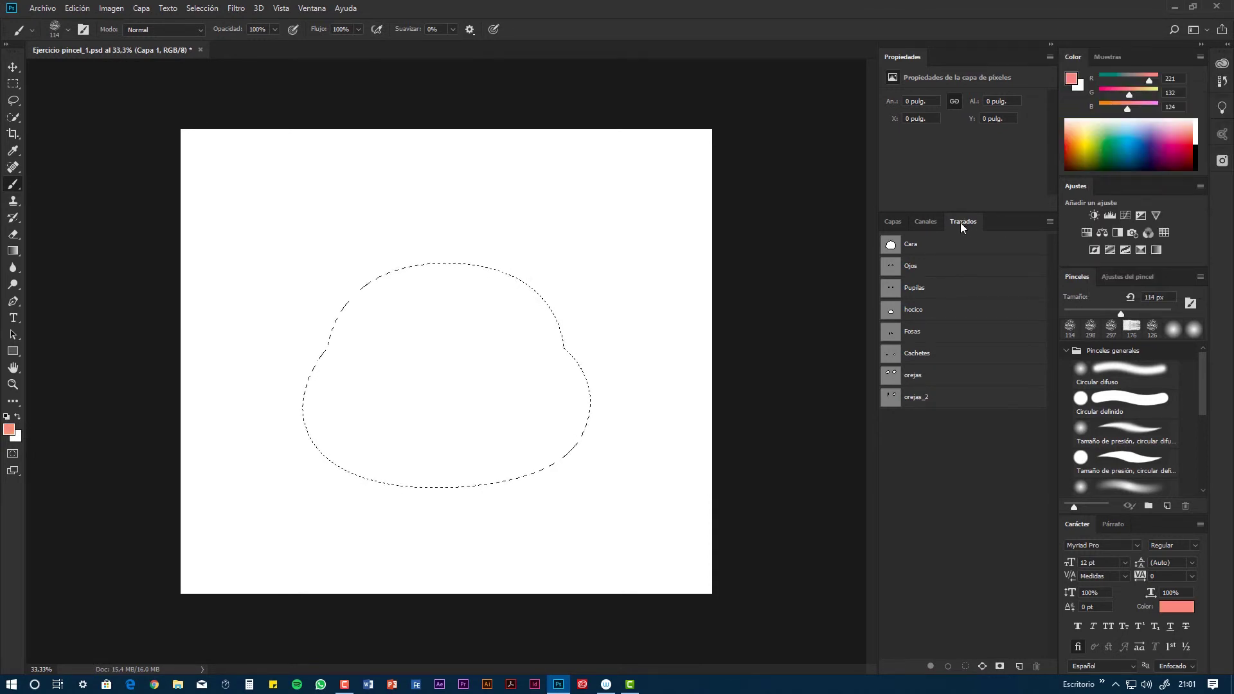
Float the Trazados list over the canvas, lengthen it to show every path, and bring the layers into view beside it.
left_click_drag(960, 223, 666, 75)
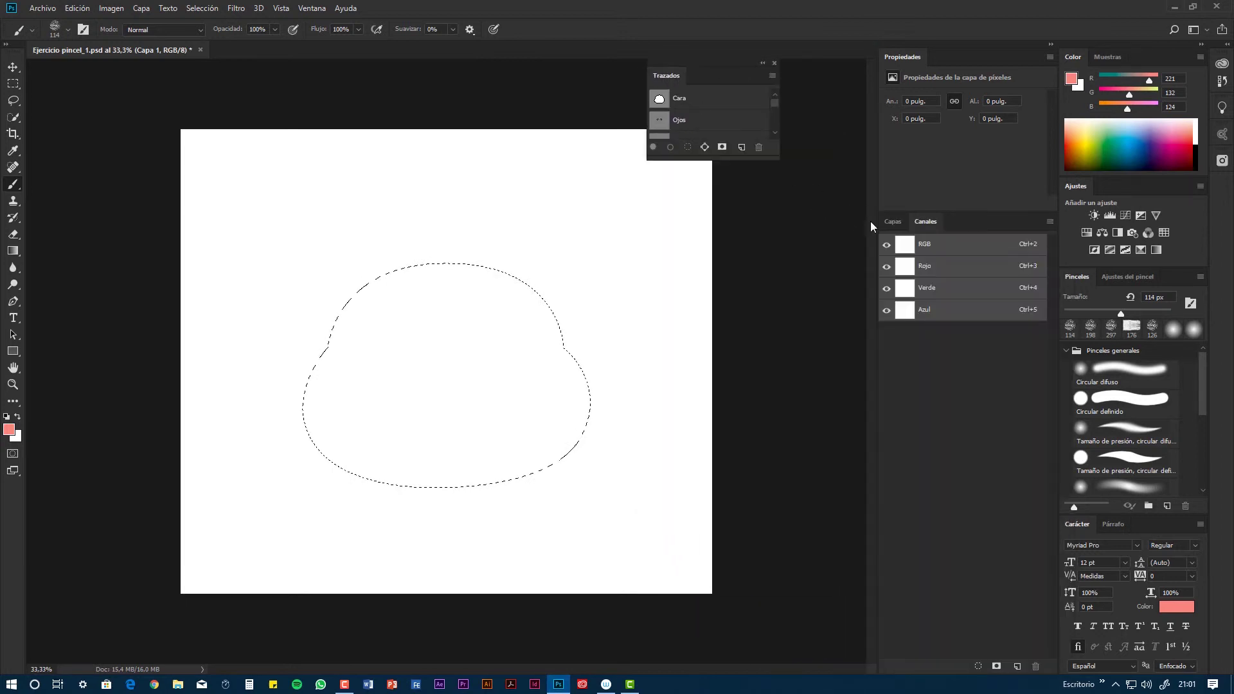
left_click(893, 222)
left_click_drag(754, 159, 754, 467)
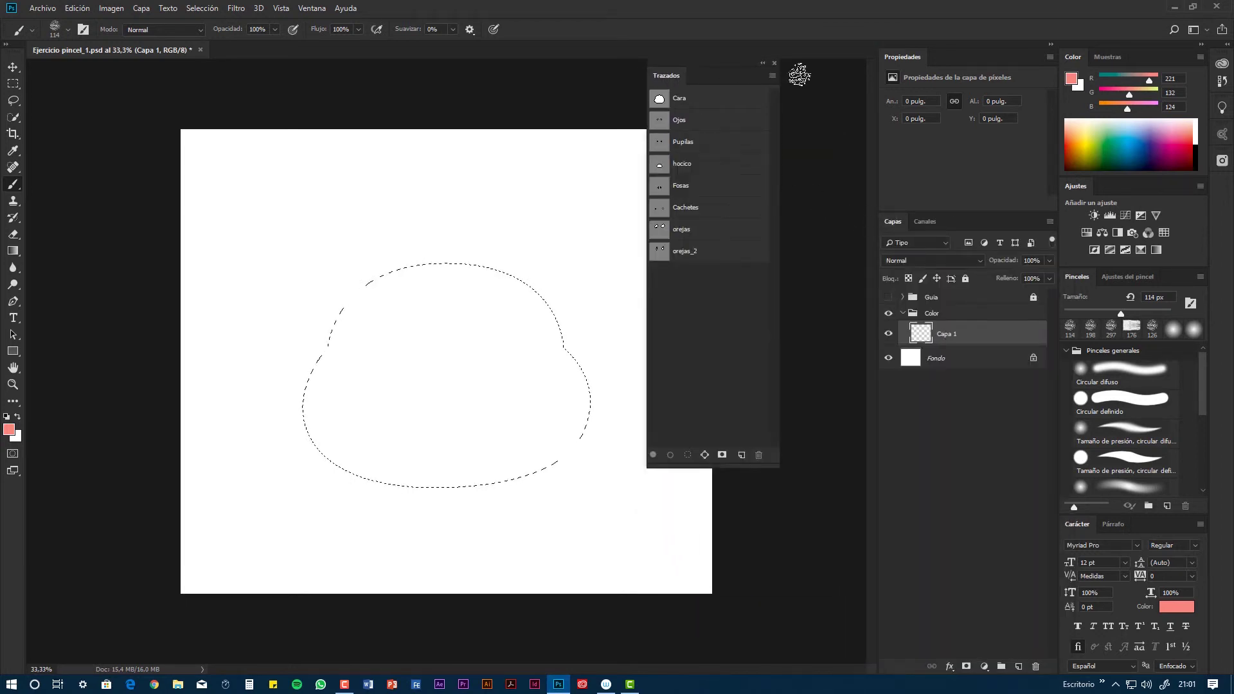
left_click_drag(746, 65, 829, 68)
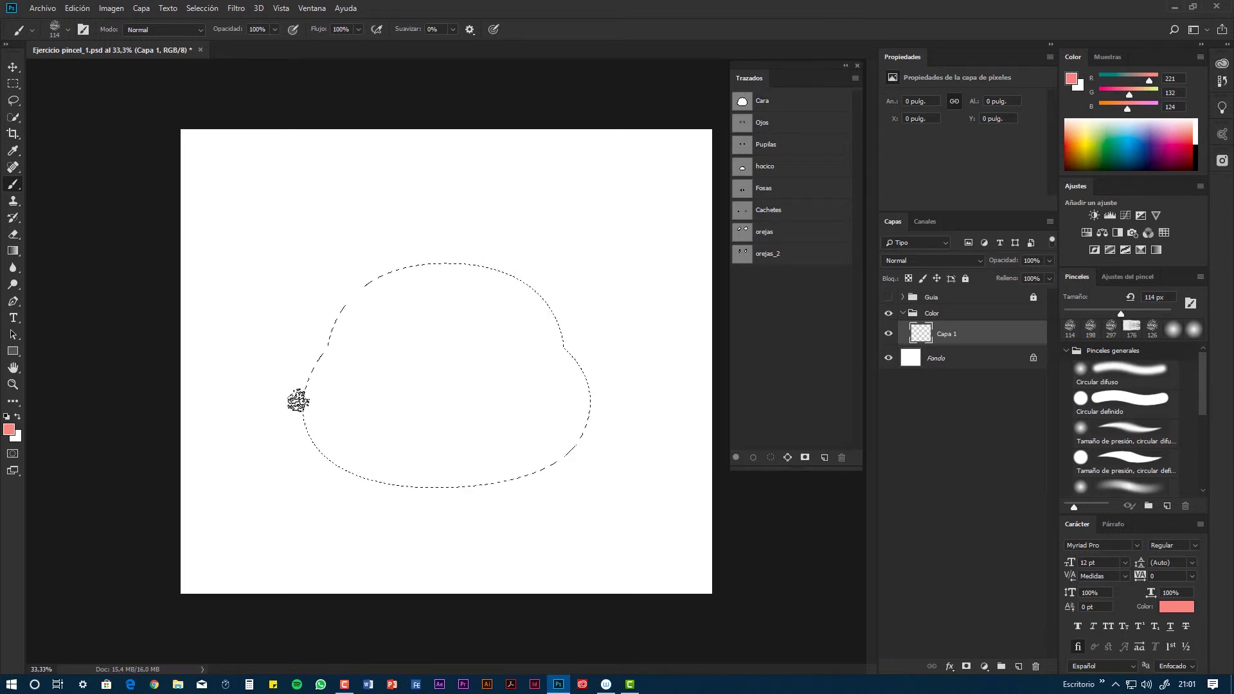
Set the foreground colour to RGB 221, 155, 124 and paint the face selection on Capa 1, enlarging the chalk brush to 151 px.
left_click_drag(1130, 94, 1135, 94)
mouse_move(315, 373)
left_mouse_down()
mouse_move(319, 333)
mouse_move(406, 388)
left_mouse_up()
right_click(406, 388)
left_click_drag(512, 382, 529, 383)
mouse_move(386, 289)
left_mouse_down()
mouse_move(584, 501)
mouse_move(368, 392)
left_mouse_up()
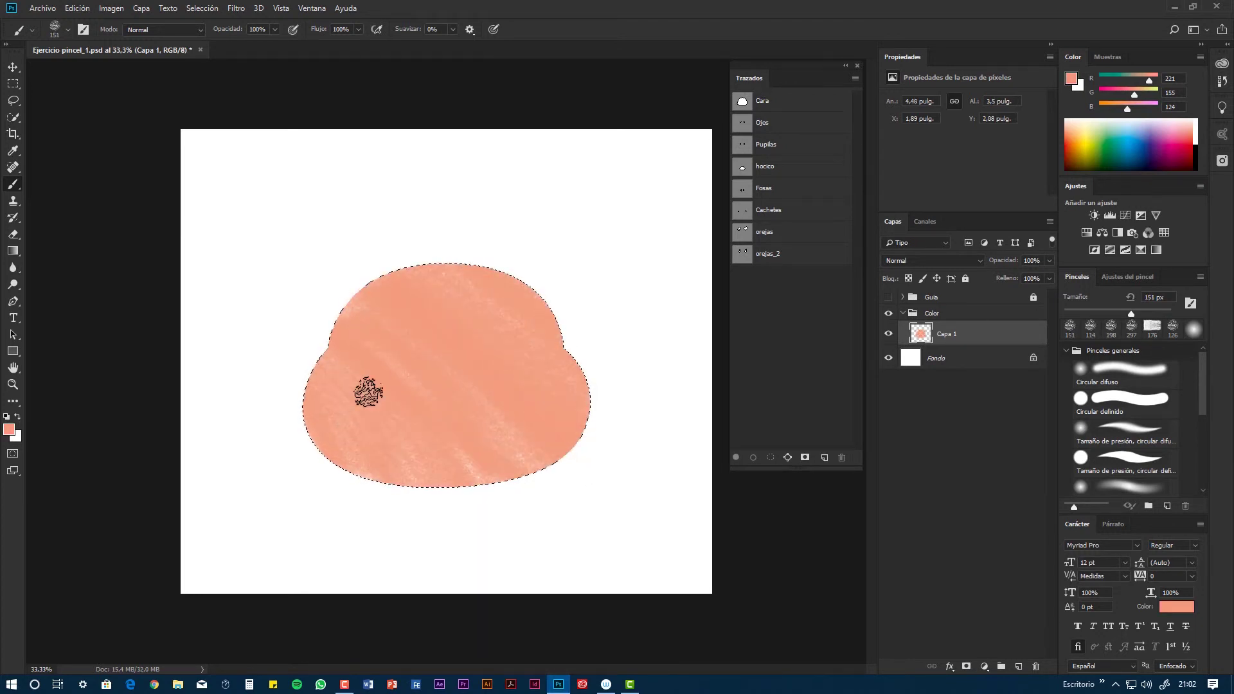
Enlarge the brush to 297 px and paint over the light patches to cover the face evenly.
right_click(422, 385)
left_click_drag(545, 382, 584, 383)
mouse_move(321, 360)
left_mouse_down()
mouse_move(557, 406)
mouse_move(453, 395)
mouse_move(436, 340)
left_mouse_up()
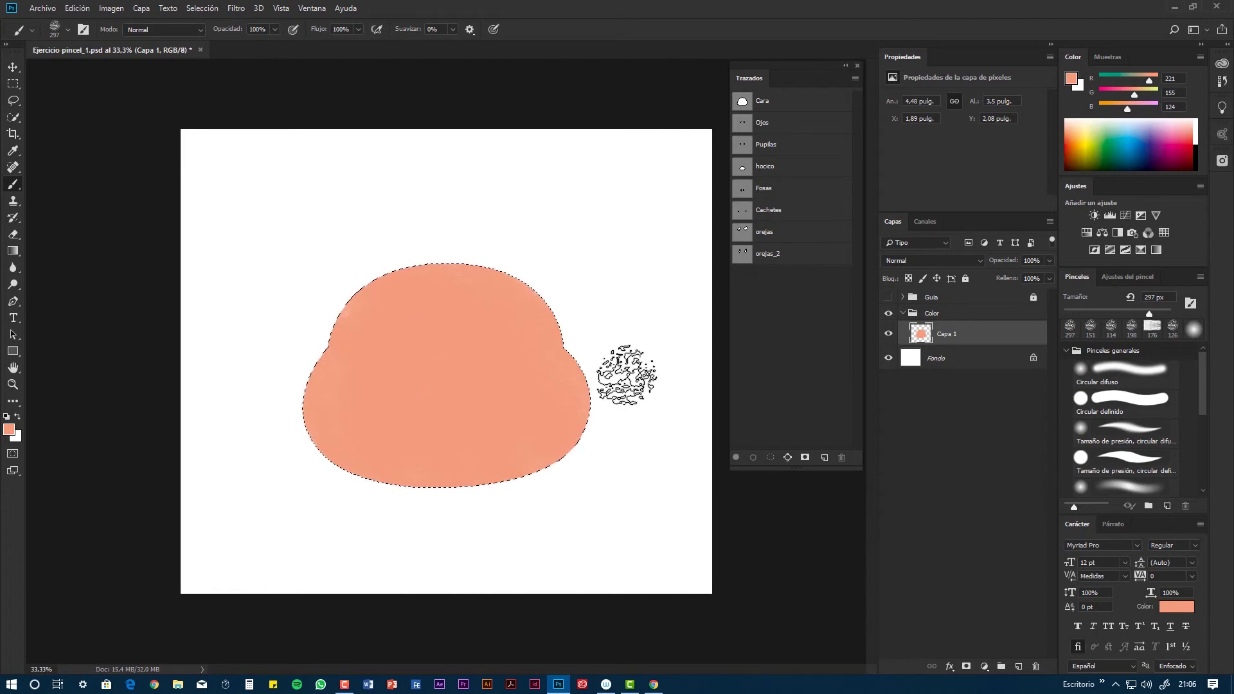
Clear the face selection and add a new layer above Capa 1 in the Color group.
key("ctrl+d")
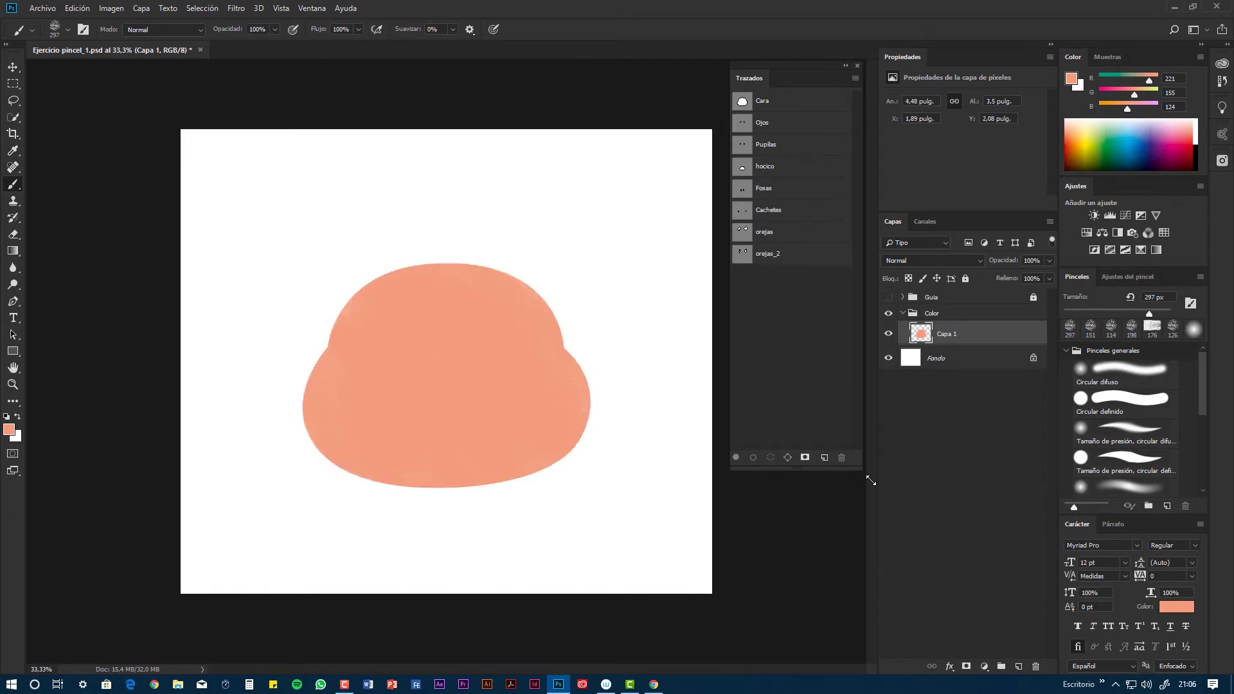
left_click(1019, 667)
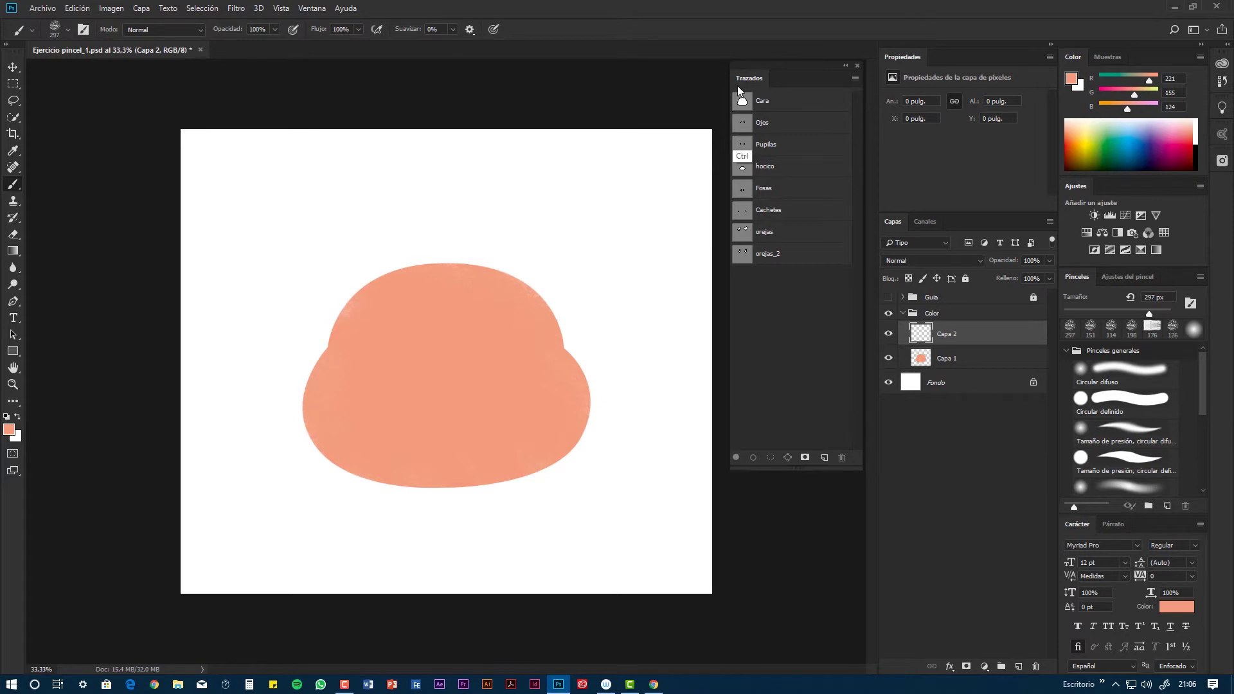
Load the Ojos path as a selection and paint both eyes white on Capa 2.
left_click(743, 124, "ctrl")
key("d")
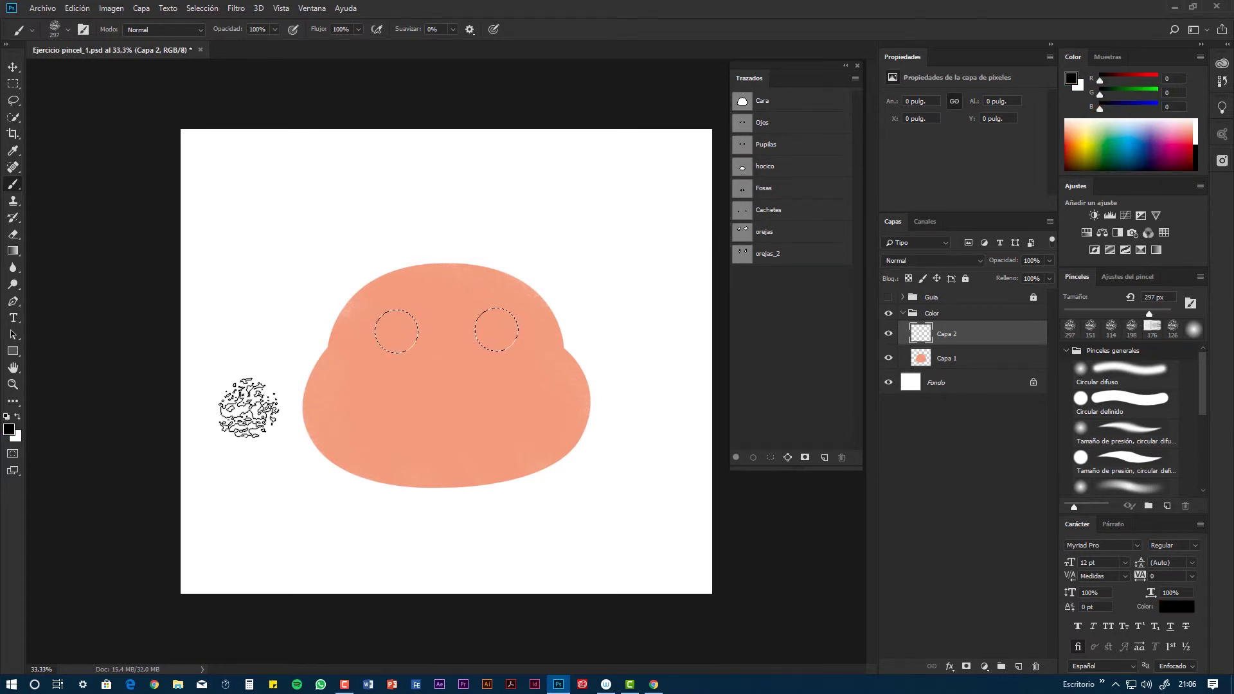
key("x")
key("x")
key("x")
left_click_drag(384, 312, 497, 330)
Rename Capa 1 as Cara and Capa 2 as Ojos, and clear the eye selection.
double_click(948, 359)
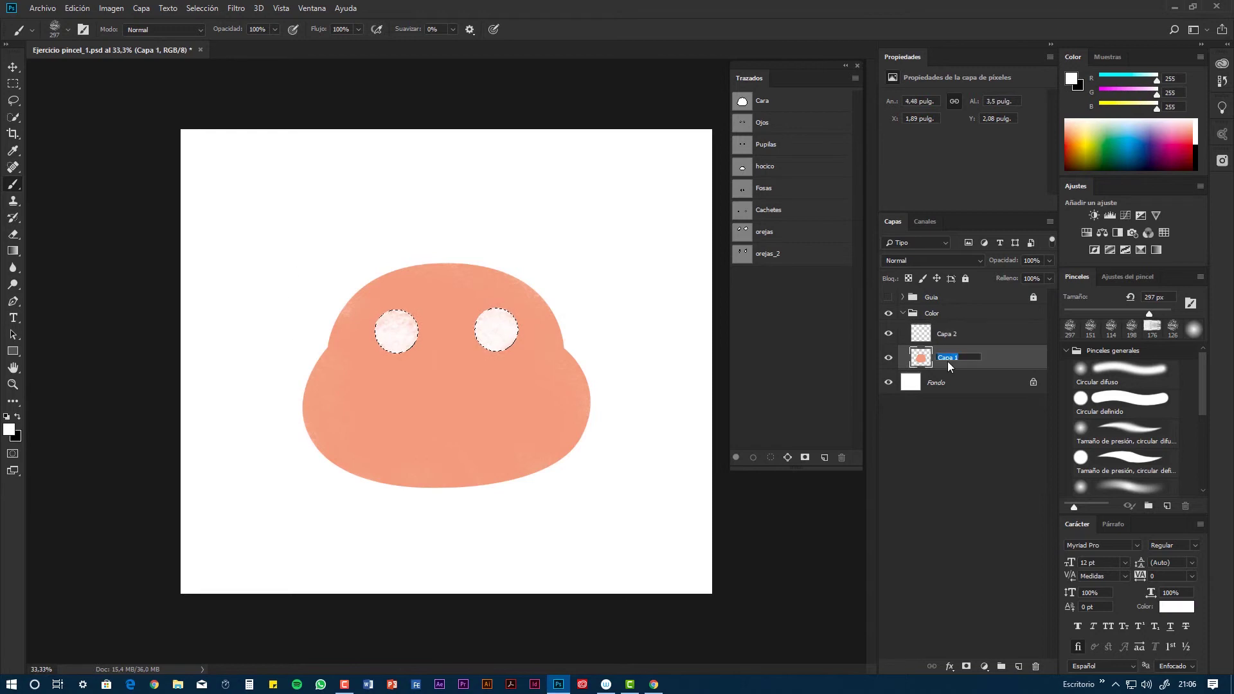
type("Cara")
key("Return")
double_click(947, 334)
type("Ojos")
key("Return")
key("ctrl+d")
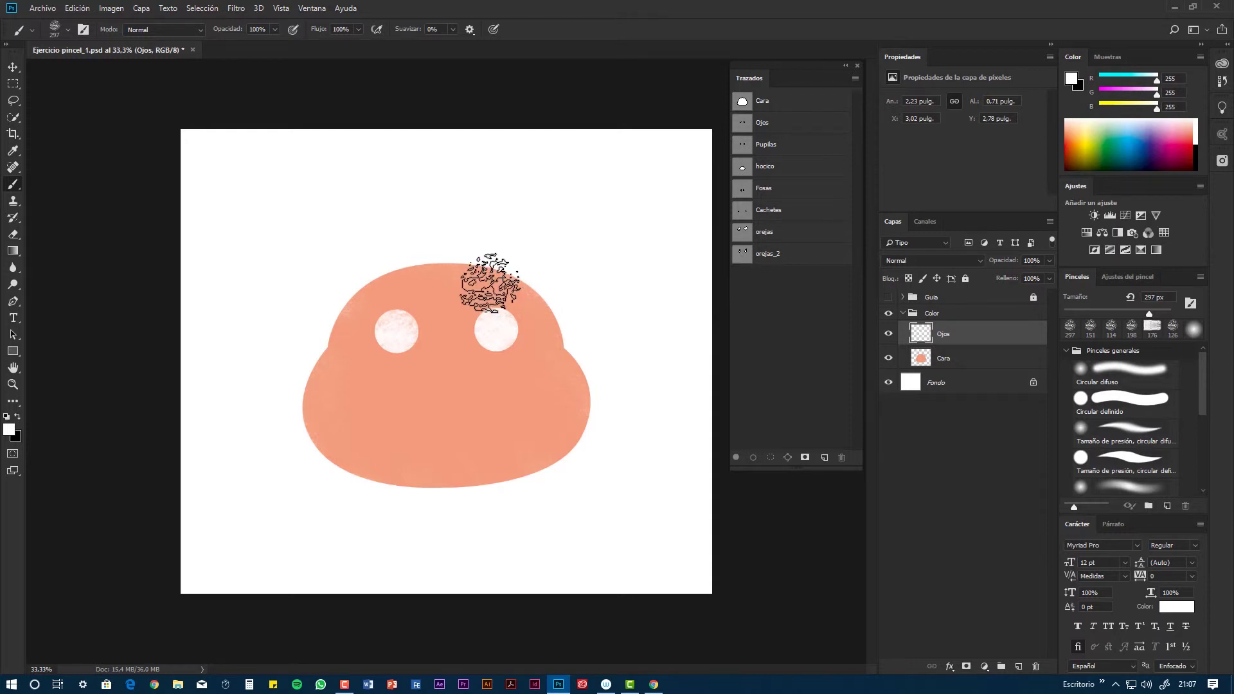
Name the new layer above Ojos pupilas and paint both pupil selections black.
double_click(947, 334)
type("pupilas")
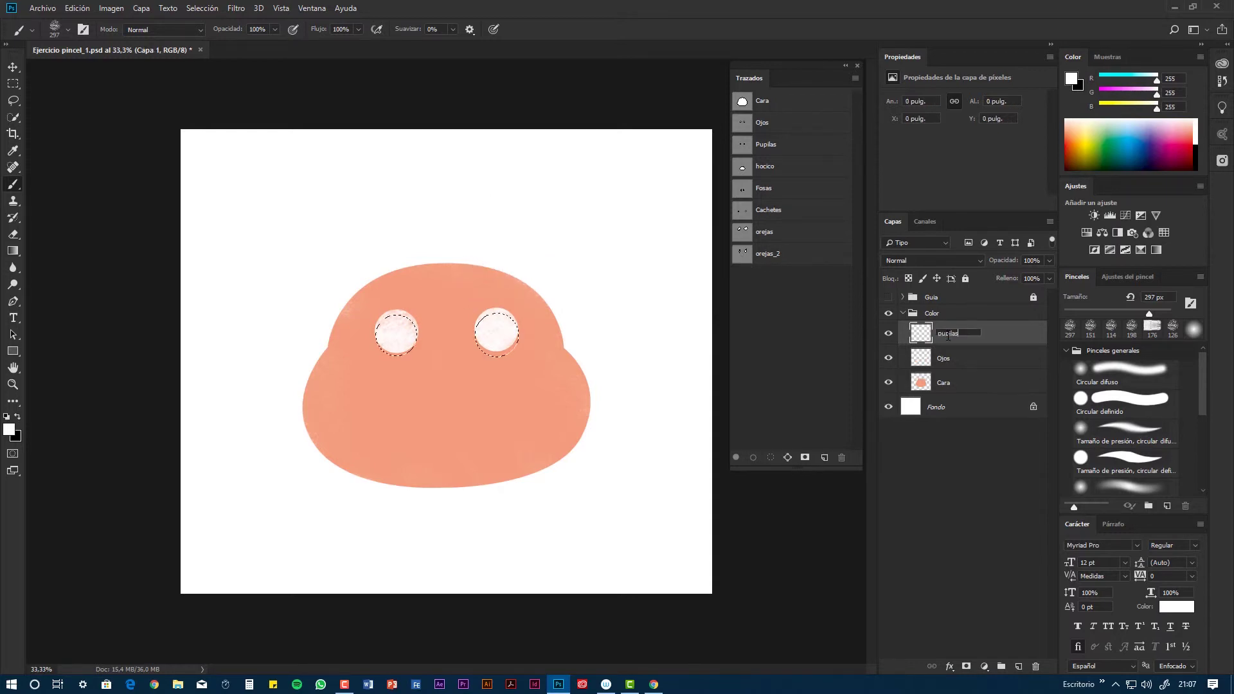
key("Return")
key("x")
left_click_drag(386, 325, 405, 347)
left_click_drag(489, 325, 518, 351)
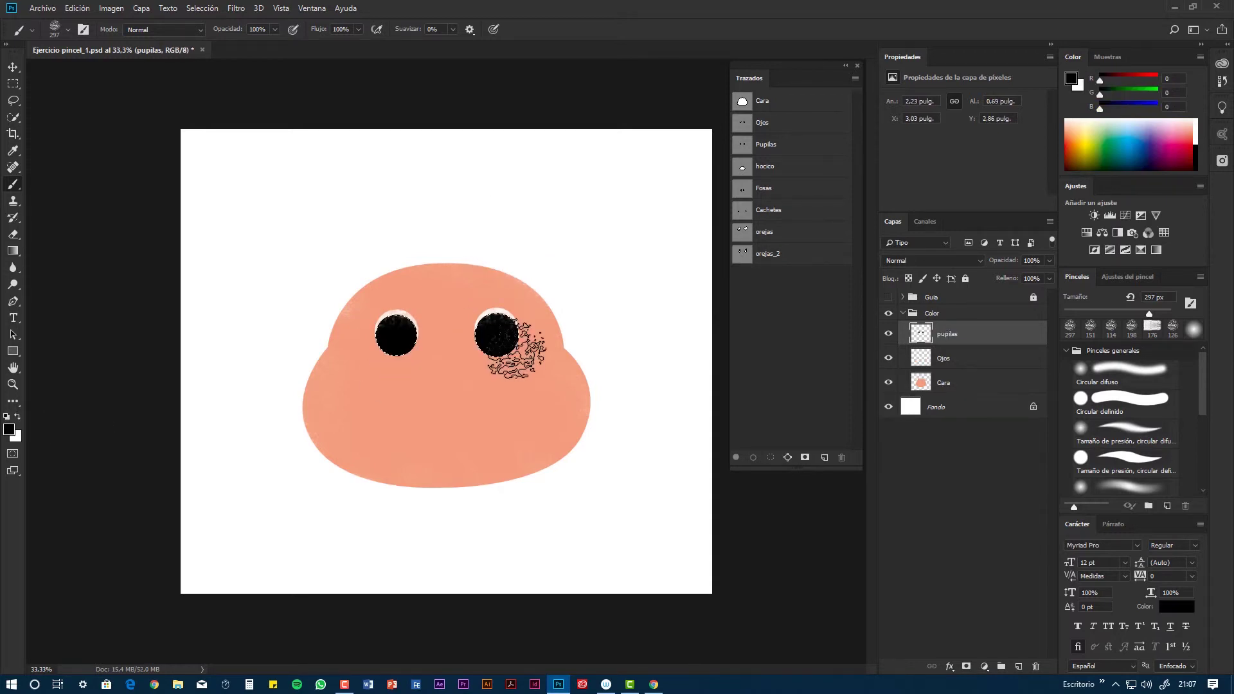
Name the next new layer hocico and paint the snout selection pink with RGB 221, 143, 132.
double_click(947, 334)
type("hocico")
key("Return")
left_click_drag(450, 386, 416, 436)
Load the Fosas path as a selection, paint the nostrils dark brown on a new layer named Fosas, and deselect.
left_click(743, 188, "ctrl")
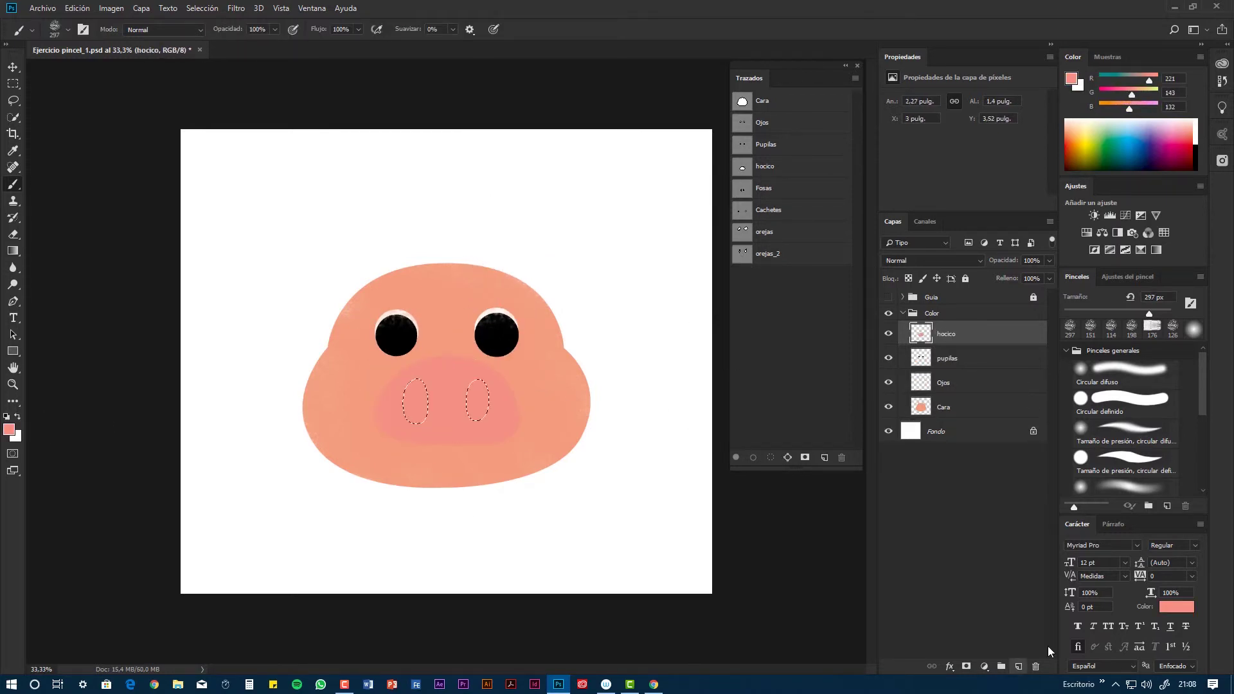
left_click(1019, 667)
double_click(945, 334)
type("Fosas")
left_click(9, 430)
left_click(739, 152)
left_click_drag(416, 392, 485, 426)
key("ctrl+d")
Add a layer named Cachetes, load the Cachetes path as a selection, and paint the cheeks with the snout's pink.
left_click(1019, 666)
double_click(946, 334)
type("Cachetes")
left_click(742, 210, "ctrl")
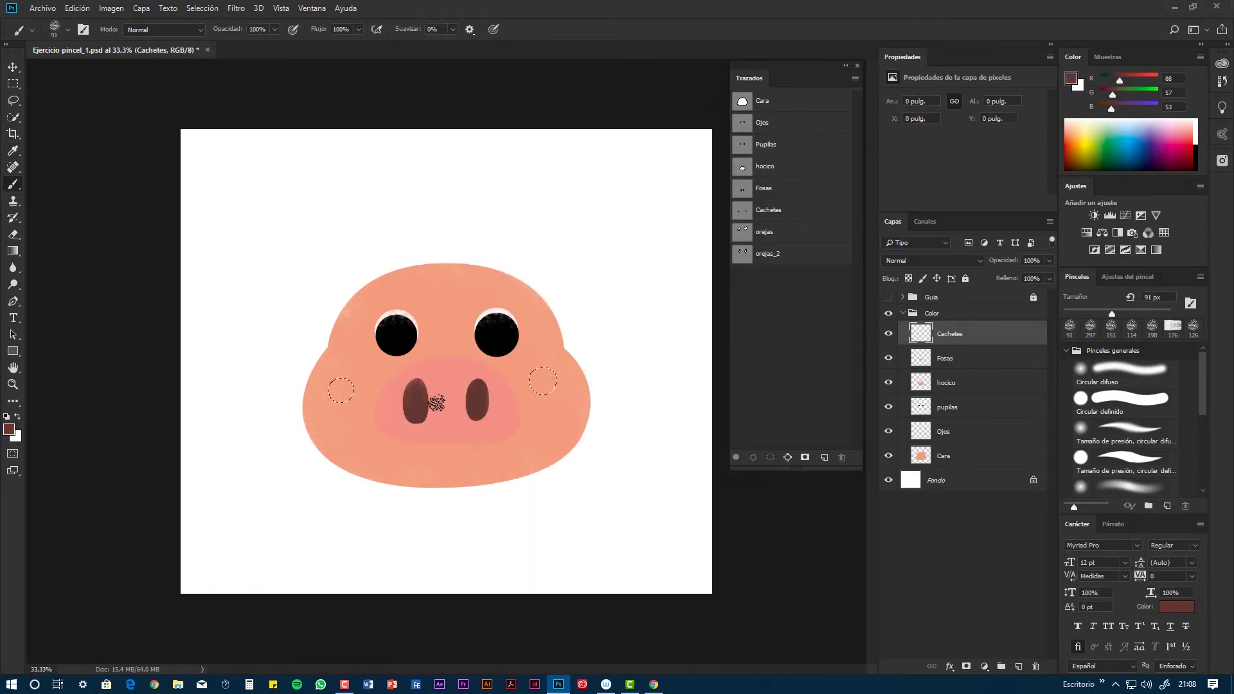
left_click(432, 402, "alt")
Load the orejas path as a selection and paint both ears on a new layer with RGB 221, 156, 126.
left_click(1019, 666)
left_click(742, 232, "ctrl")
mouse_move(508, 257)
left_mouse_down()
mouse_move(576, 287)
mouse_move(569, 225)
left_mouse_up()
left_click_drag(379, 225, 341, 302)
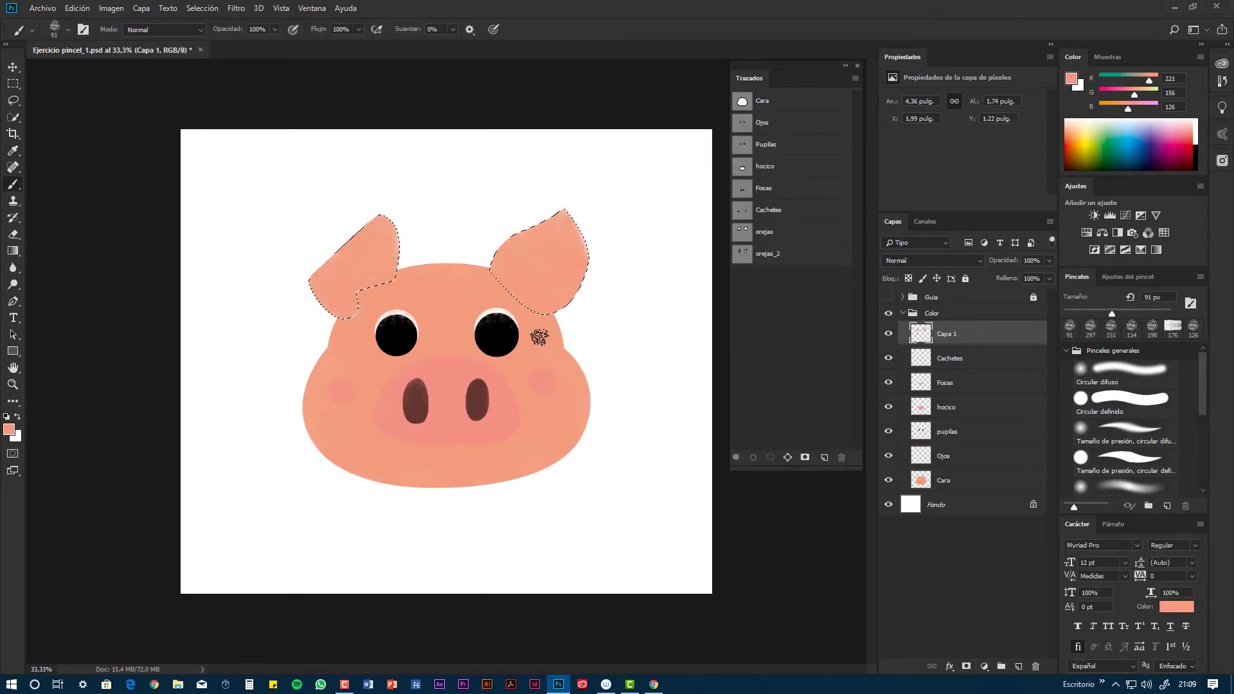
Rename the ear layer Orejas_1 and paint the orejas_2 selection with RGB 221, 143, 132 on a new layer named Orejas_2.
left_click(742, 254, "ctrl")
double_click(946, 334)
type("Orejas_1")
left_click(1019, 667)
type("Orejas_2")
mouse_move(373, 257)
left_mouse_down()
mouse_move(574, 277)
mouse_move(538, 248)
left_mouse_up()
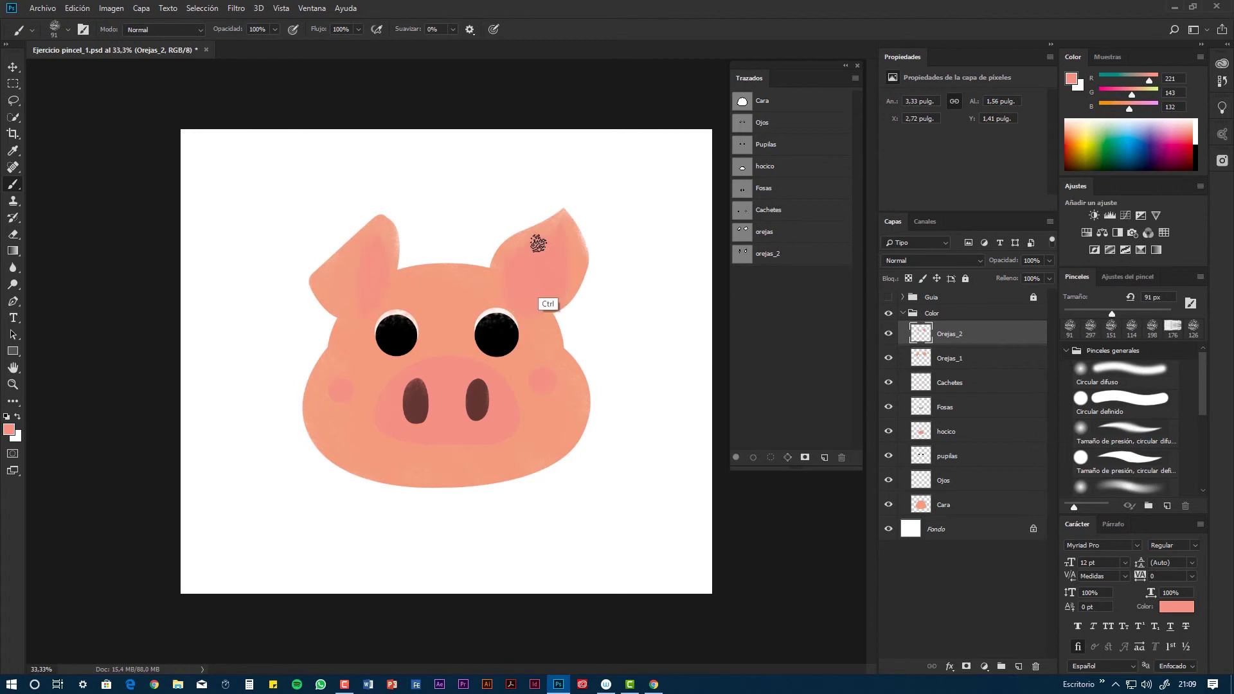
Clear the selection and move the Orejas_1 and Orejas_2 layers below Cara.
key("ctrl+d")
left_click(952, 361, "shift")
left_click_drag(952, 361, 950, 514)
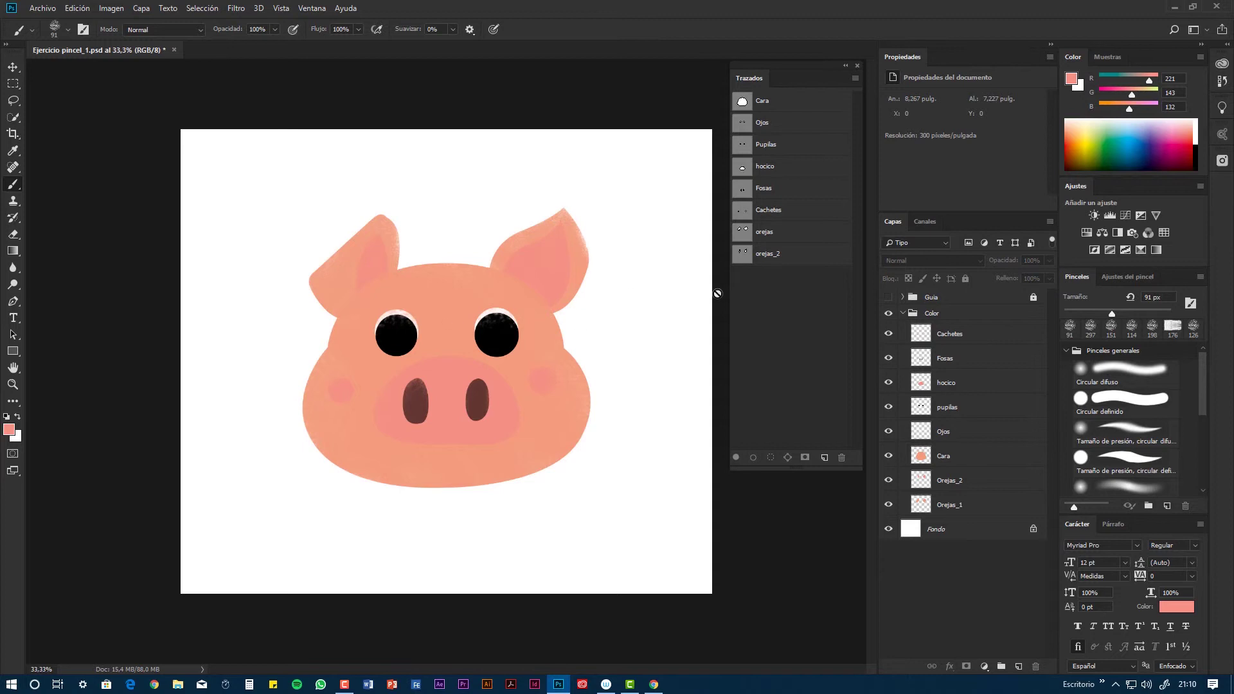
Add a new layer above Cara and clip it to Cara.
left_click(948, 459)
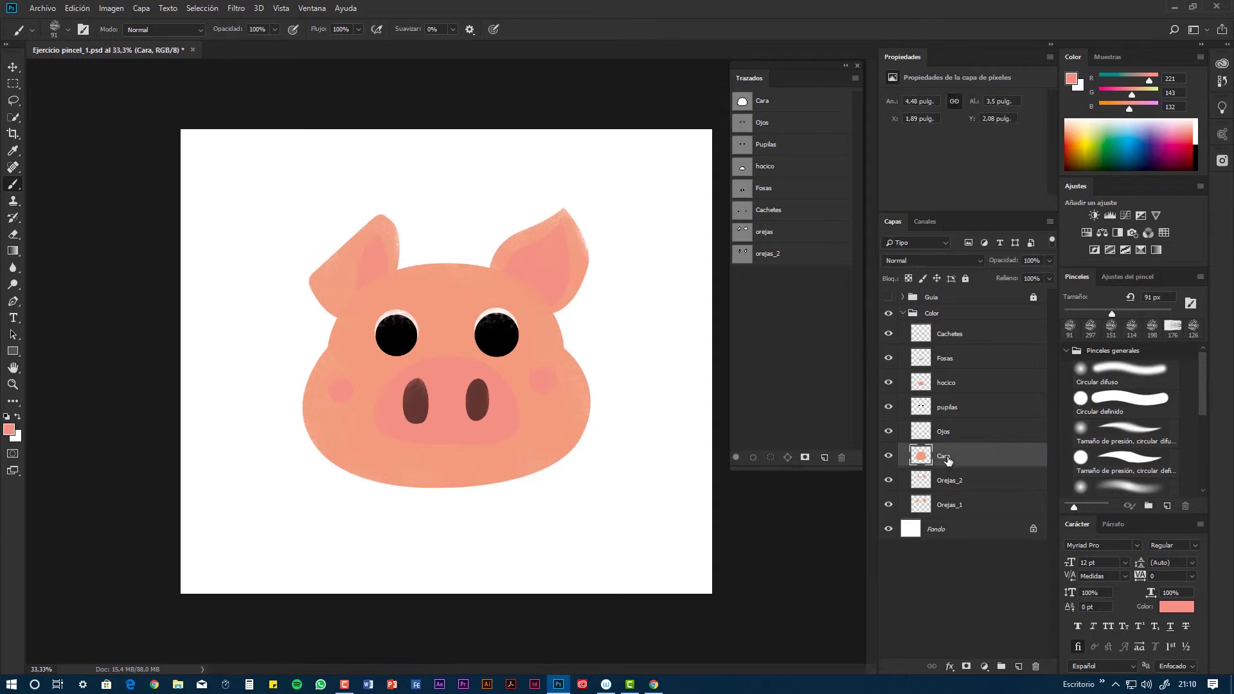
key("ctrl+shift+alt+n")
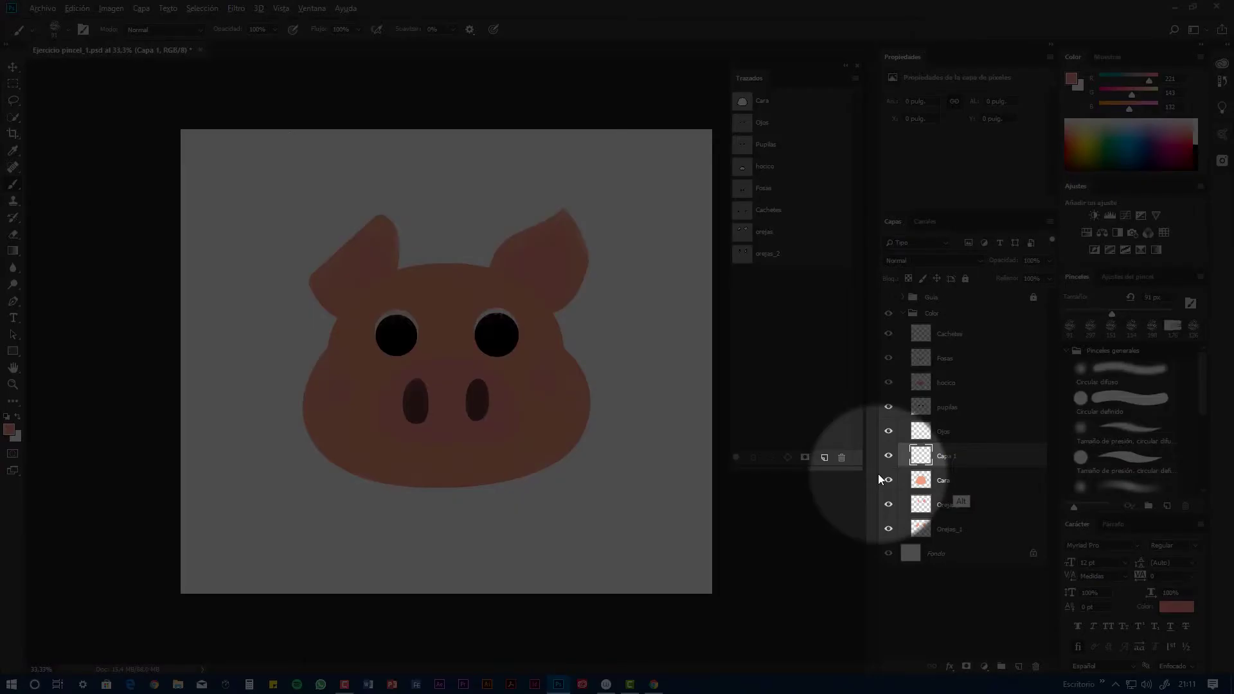
left_click(962, 467, "alt")
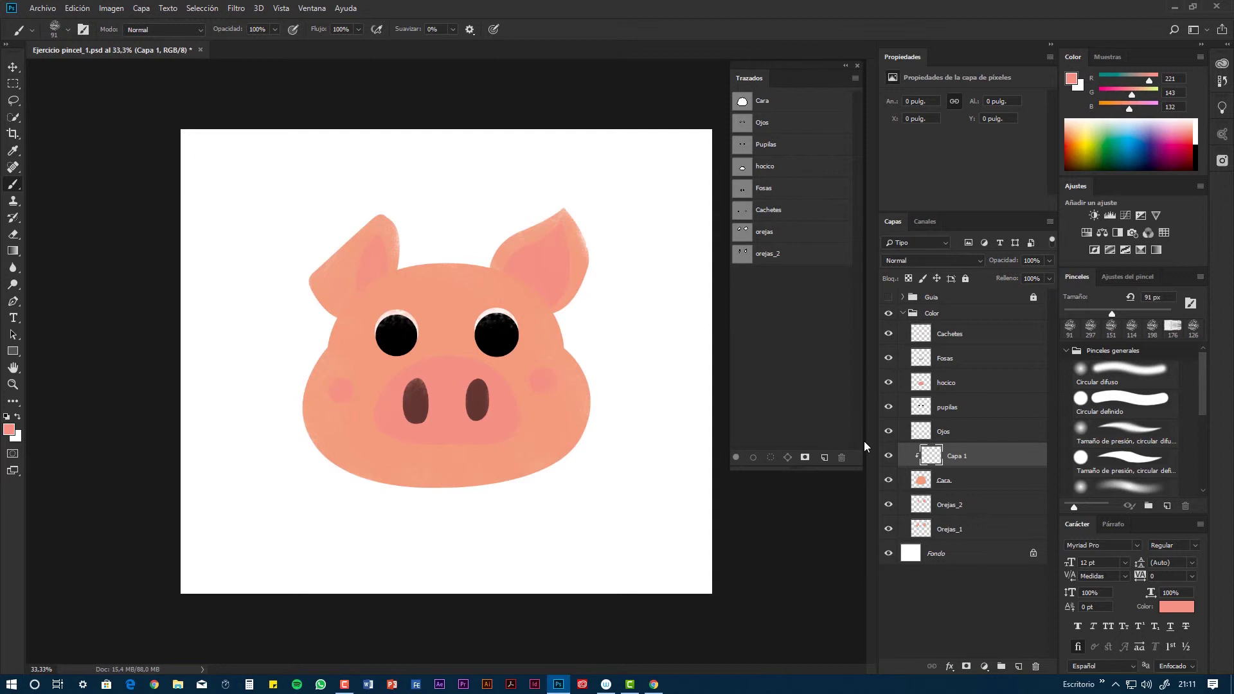
Try shading the lower face with RGB 166, 116, 93, using the chalk 1b brush enlarged to 167 px.
left_click(357, 400, "alt")
left_click(9, 429)
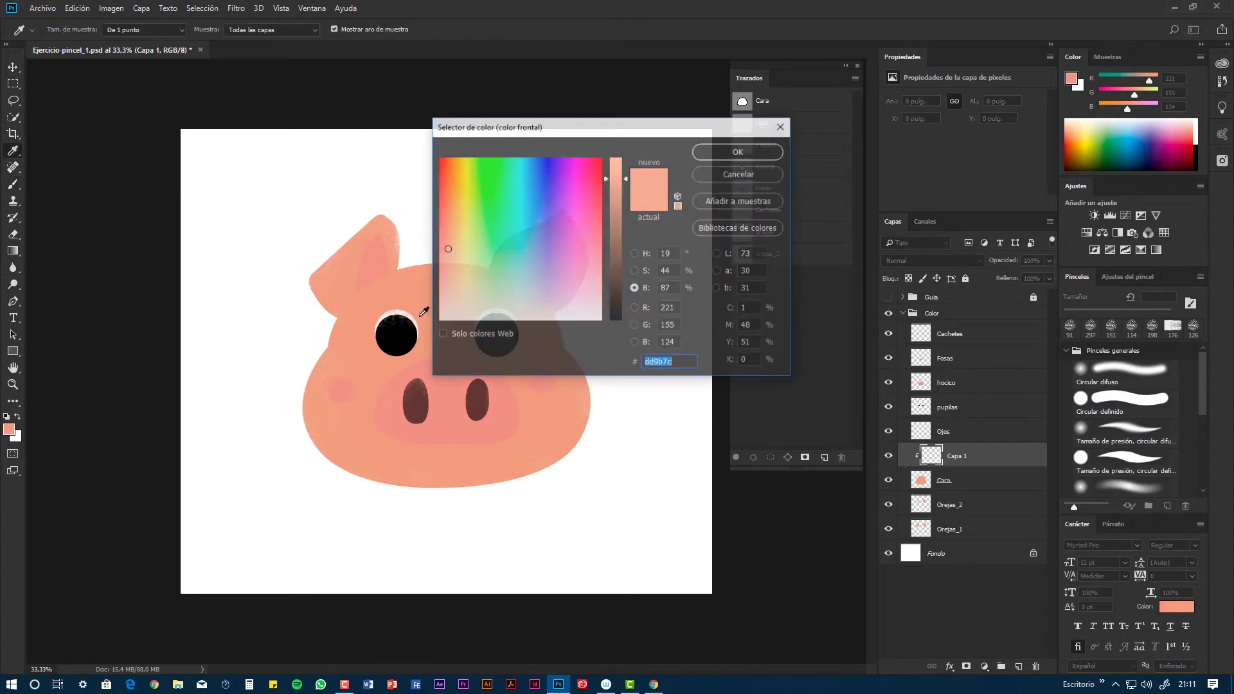
left_click_drag(622, 179, 630, 215)
left_click(718, 151)
right_click(350, 314)
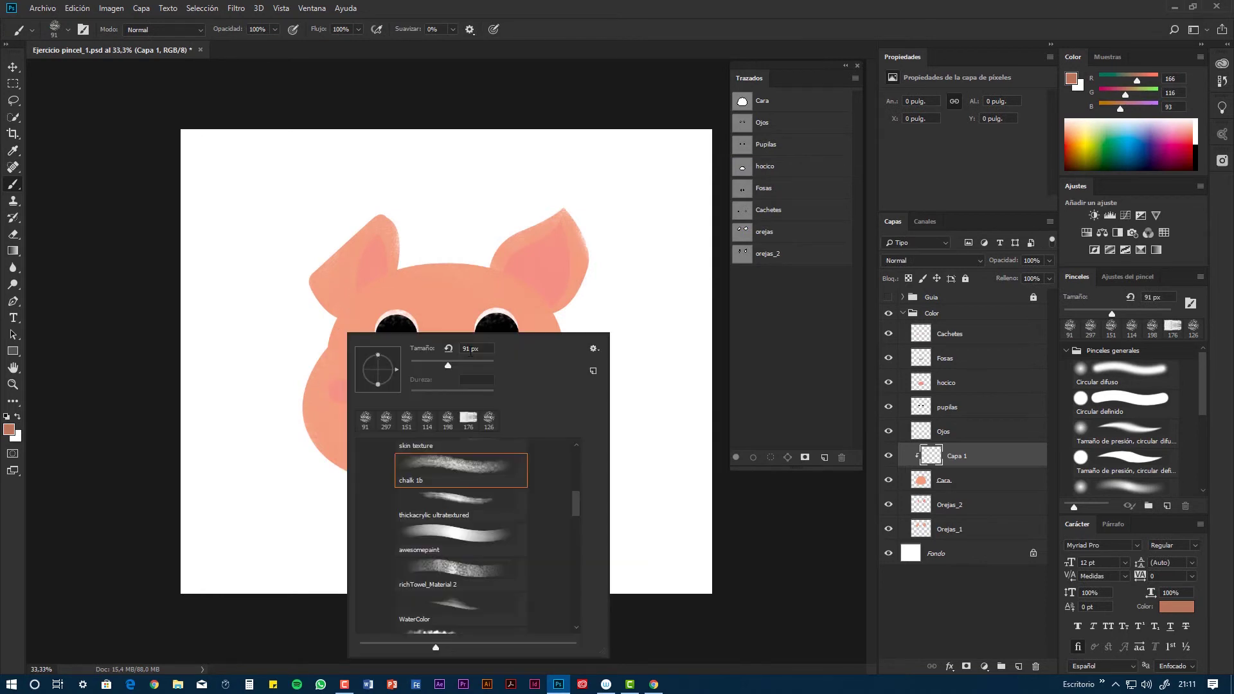
left_click_drag(449, 366, 468, 367)
left_click(312, 324)
mouse_move(305, 346)
left_mouse_down()
mouse_move(395, 496)
mouse_move(584, 460)
left_mouse_up()
Sample the face colour, darken it to RGB 198, 139, 111, and shade around the edges of the face.
left_click(544, 444, "alt")
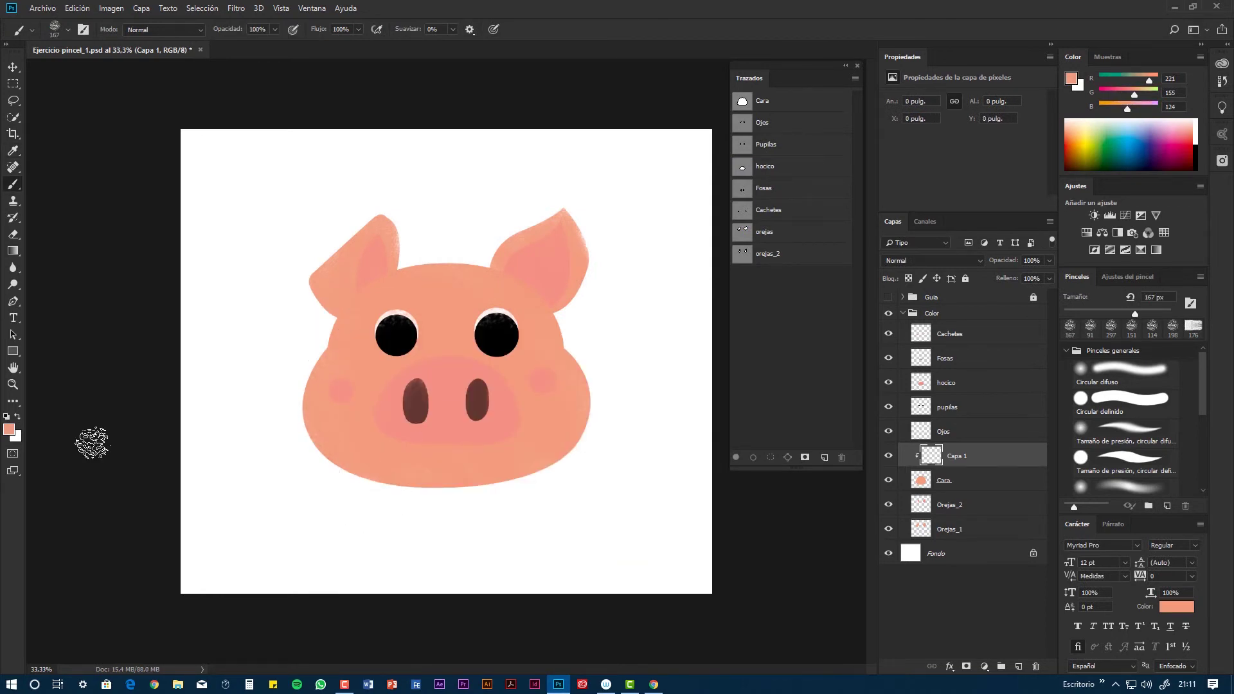
left_click(9, 429)
left_click_drag(622, 178, 625, 193)
left_click(717, 152)
left_click_drag(423, 519, 594, 364)
left_click_drag(579, 284, 410, 225)
Shade the face under the snout and paint the creases above the cheeks, reducing the brush to 21 px.
key("ctrl+plus")
left_click_drag(360, 476, 545, 454)
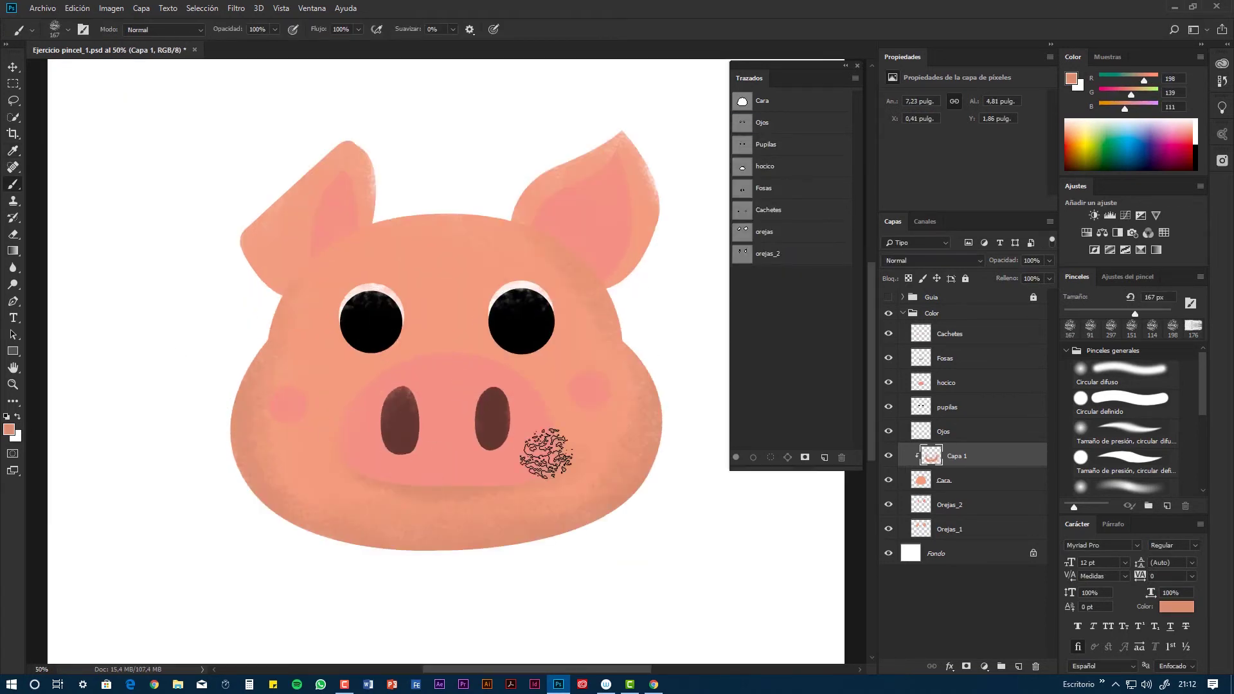
left_click_drag(305, 315, 261, 349)
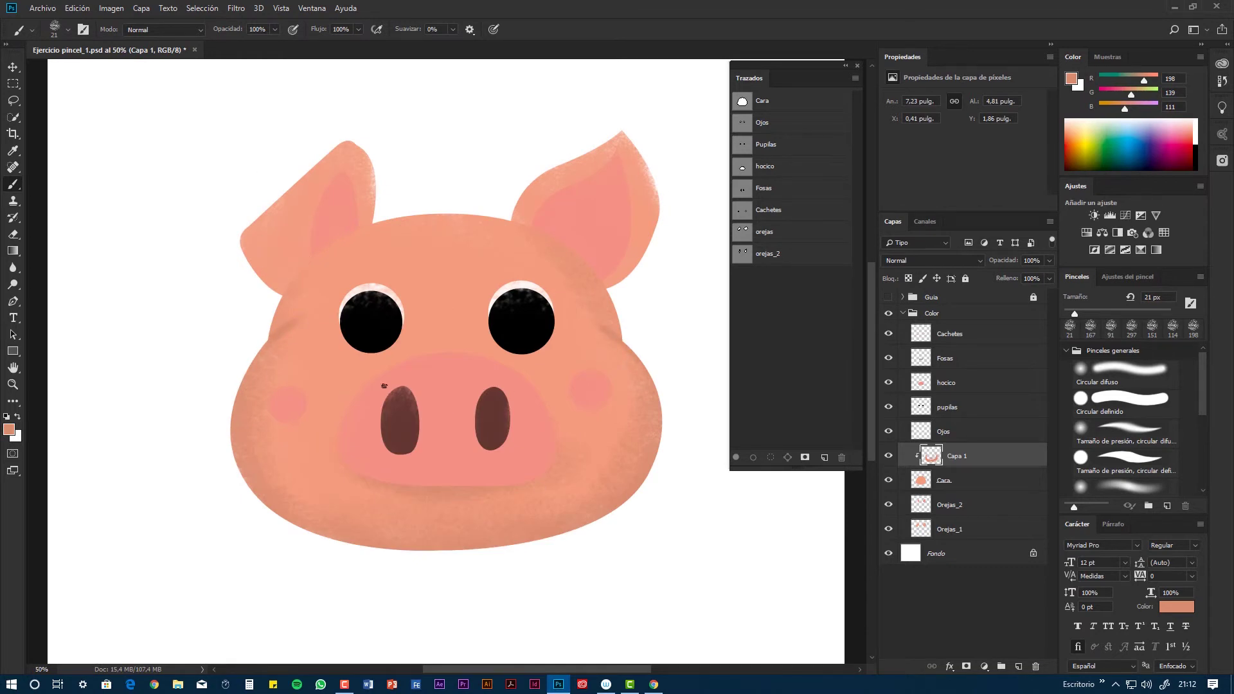
Add a new layer above hocico and clip it to hocico.
left_click(951, 384)
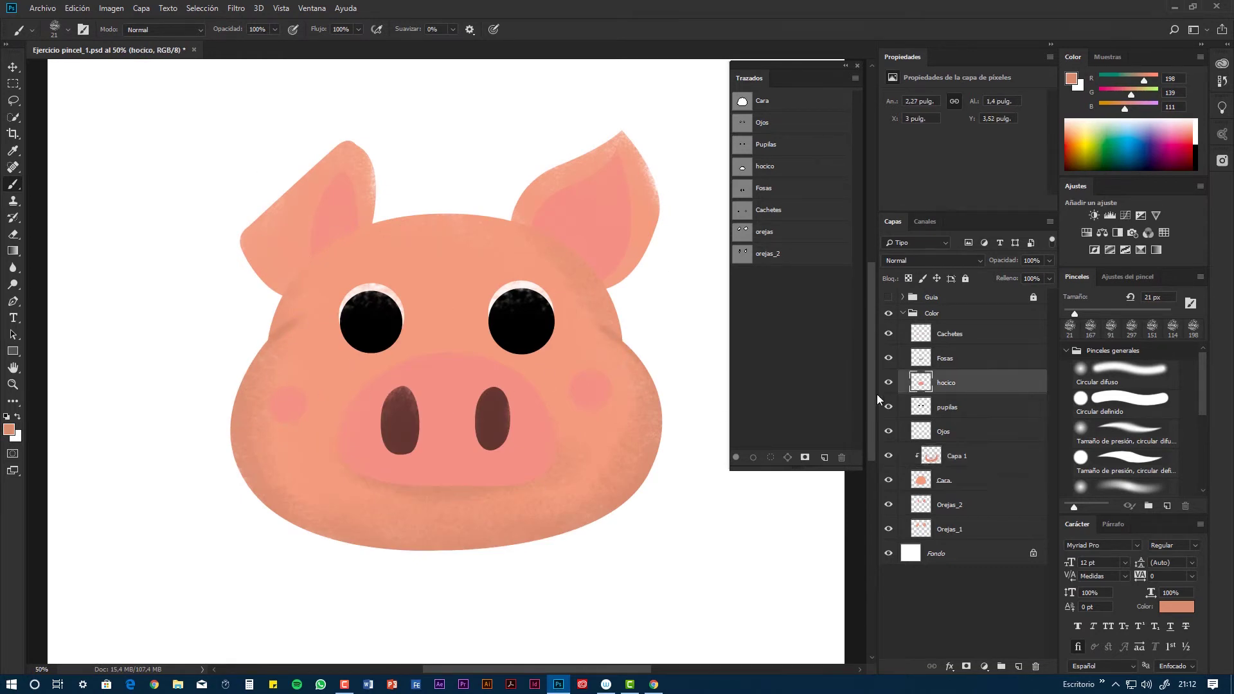
key("ctrl+shift+alt+n")
left_click(951, 395, "alt")
Shade the snout's lower edge with its own pink darkened to RGB 195, 126, 116, using a 68 px brush.
key("alt+i")
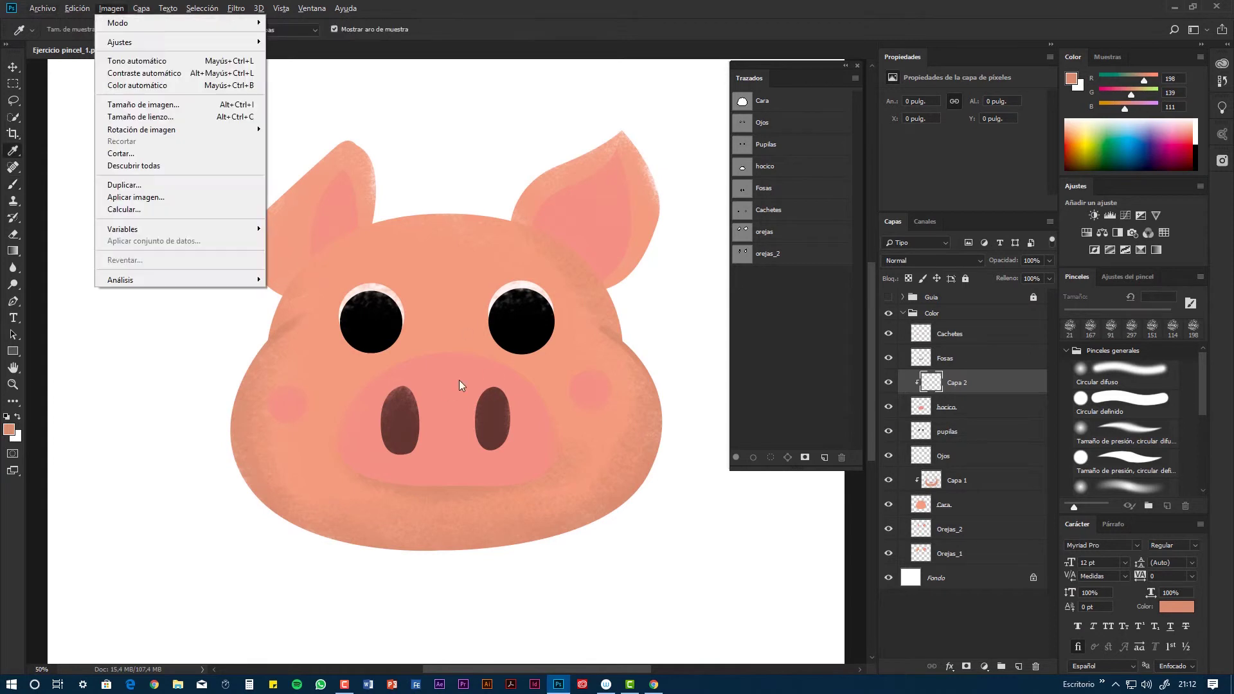
left_click(450, 390, "alt")
left_click(467, 387)
right_click(469, 390)
left_click_drag(509, 381, 559, 381)
left_click(9, 430)
left_click_drag(622, 179, 624, 196)
key("Return")
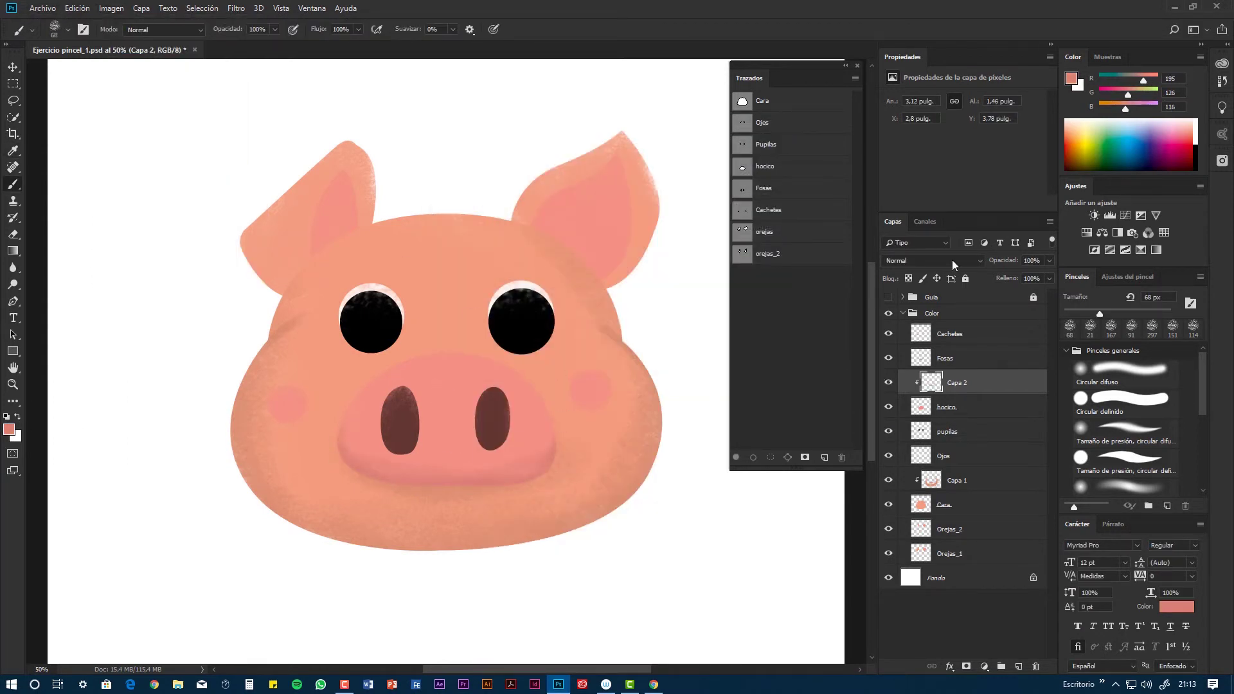
Add a new layer above Fosas and clip it to Fosas.
left_click(951, 363)
key("ctrl+shift+alt+n")
left_click(951, 371, "alt")
Sample the nostril colour, darken it to RGB 46, 29, 27, and shade the edges of both nostrils.
left_click(486, 416, "alt")
left_click(9, 430)
left_click(622, 291)
key("Return")
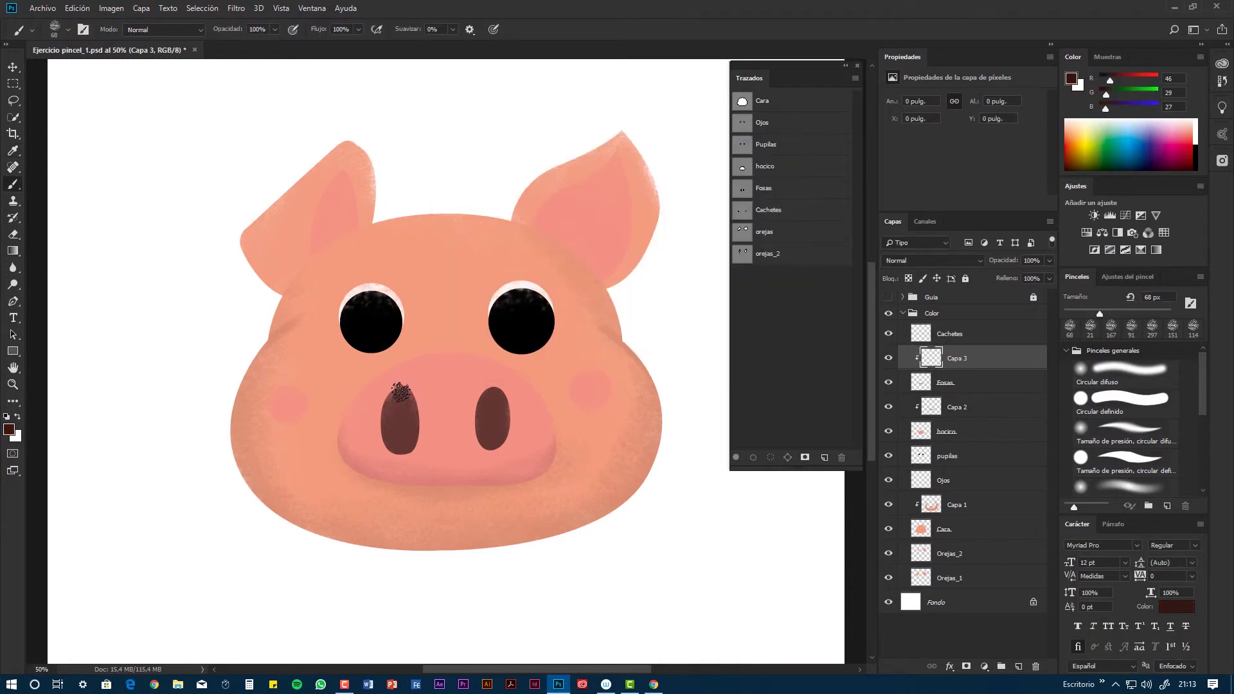
left_click_drag(432, 406, 380, 439)
left_click_drag(480, 448, 495, 443)
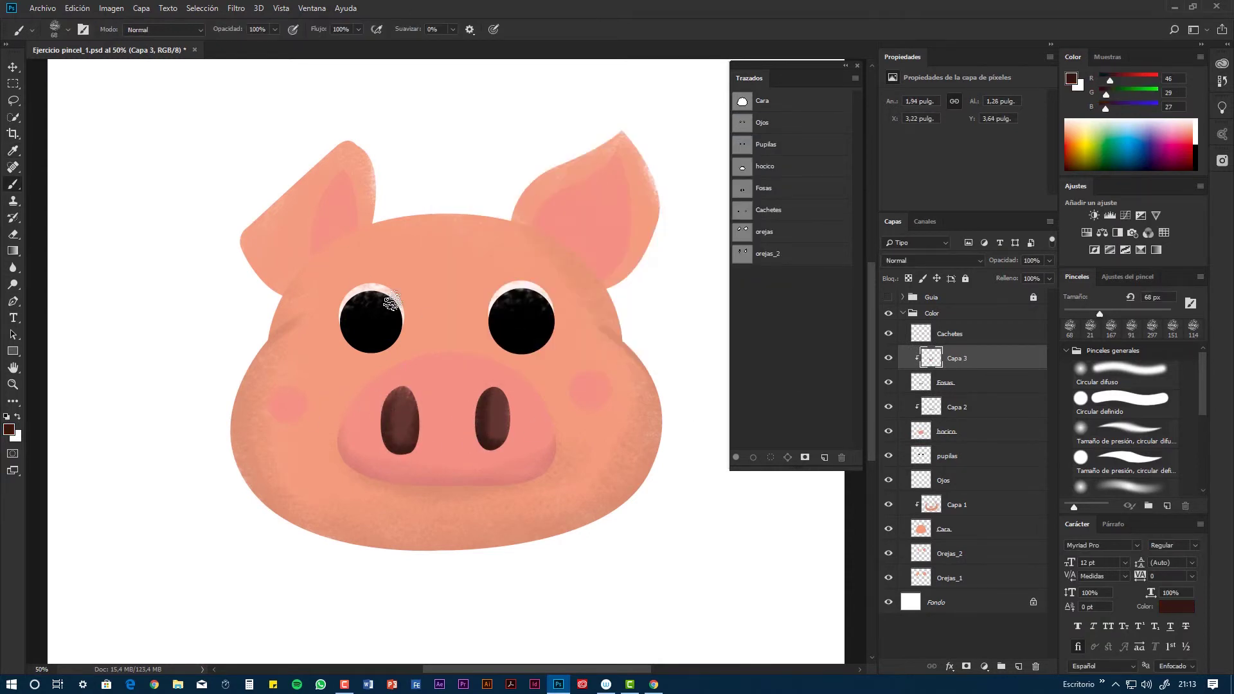
On Capa 1, paint a shadow beside the folded ear with the face colour darkened to RGB 175, 123, 98.
left_click(957, 505)
key("ctrl+plus")
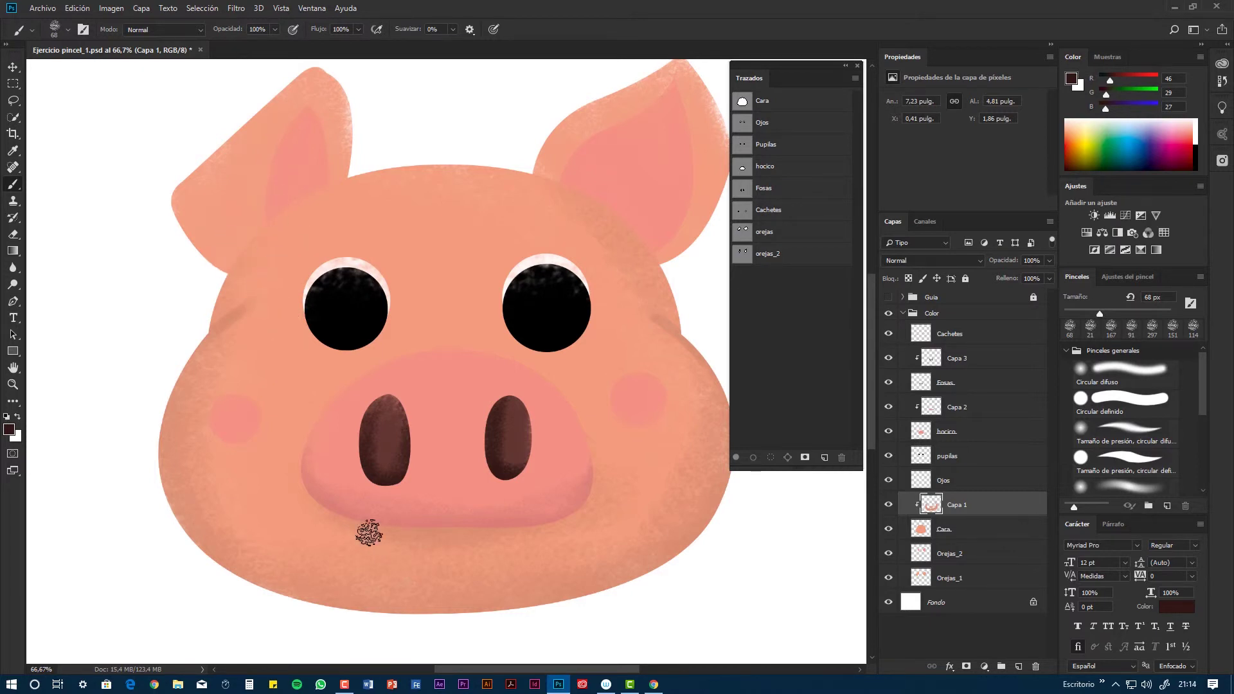
key("i")
left_click(327, 604)
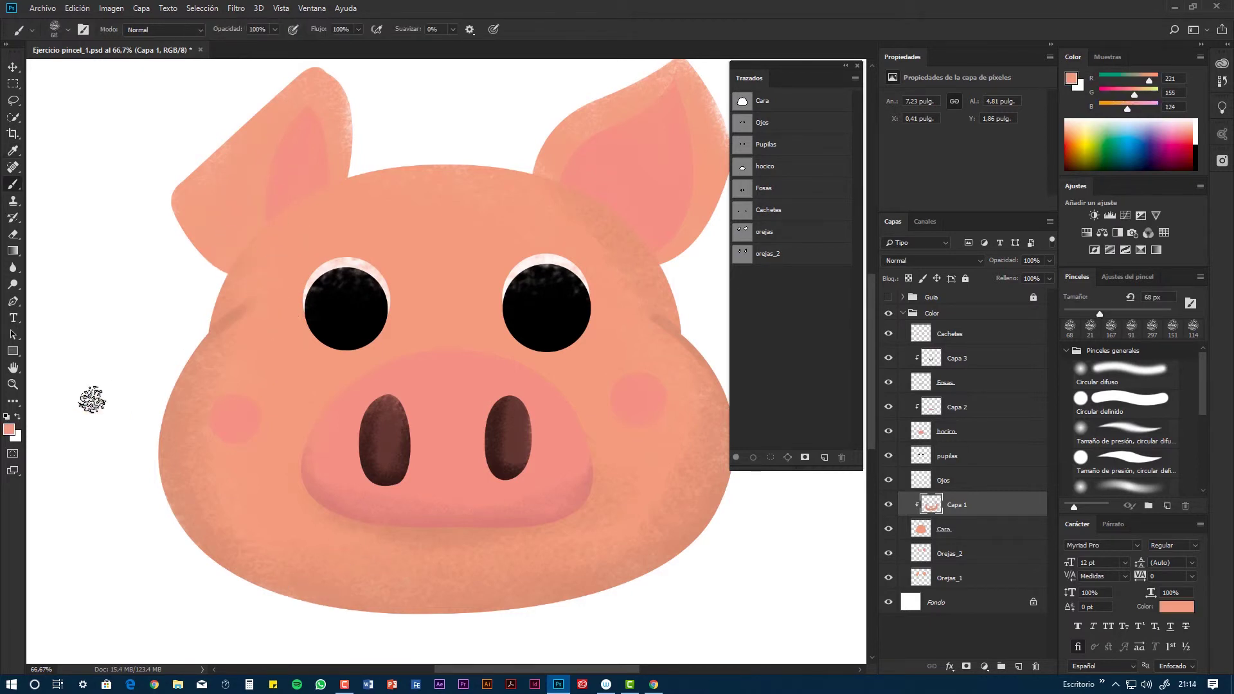
left_click(9, 430)
left_click_drag(617, 183, 616, 208)
left_click(716, 152)
key("b")
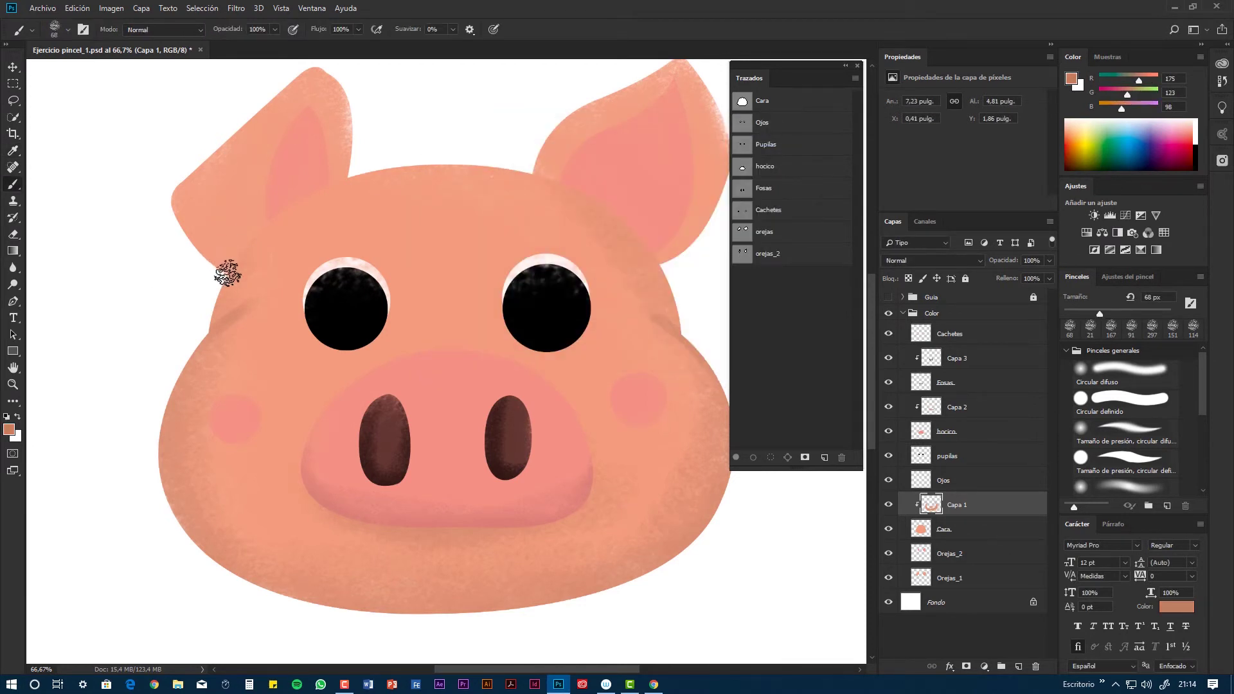
mouse_move(229, 275)
left_mouse_down()
mouse_move(261, 234)
mouse_move(220, 279)
mouse_move(279, 207)
mouse_move(226, 295)
mouse_move(257, 248)
left_mouse_up()
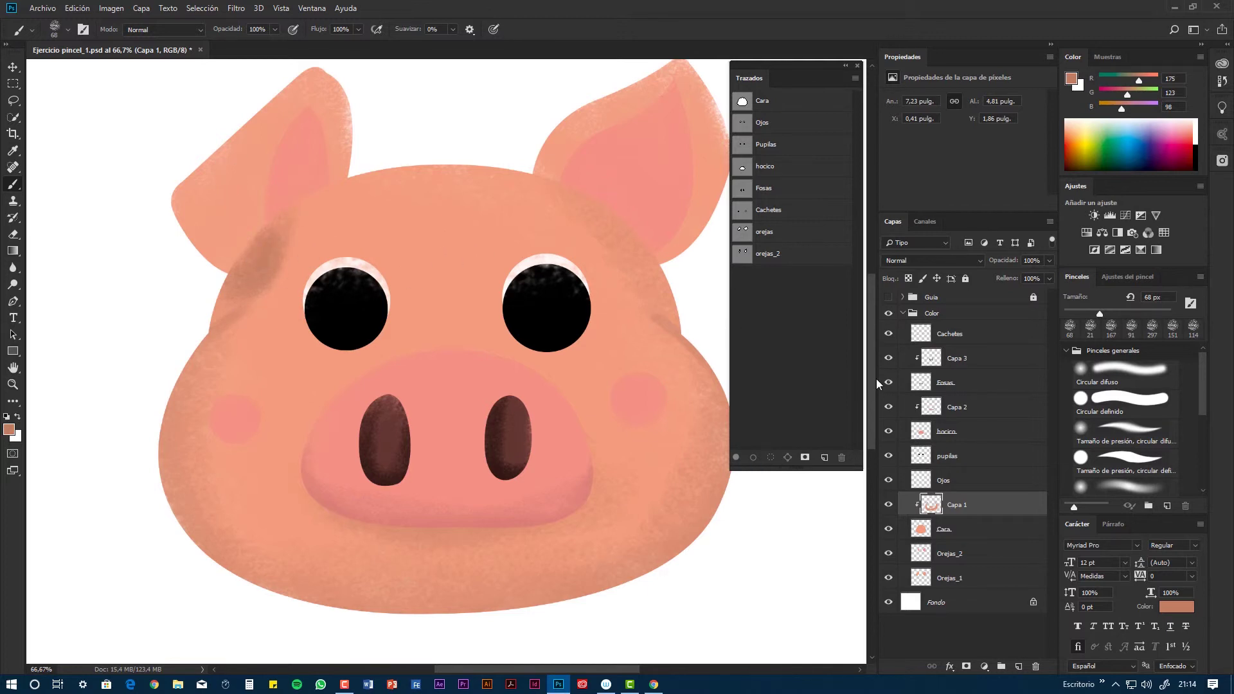
Pick the outer ears' layer from the canvas and move Orejas_1 above Capa 1.
key("v")
left_click(277, 211)
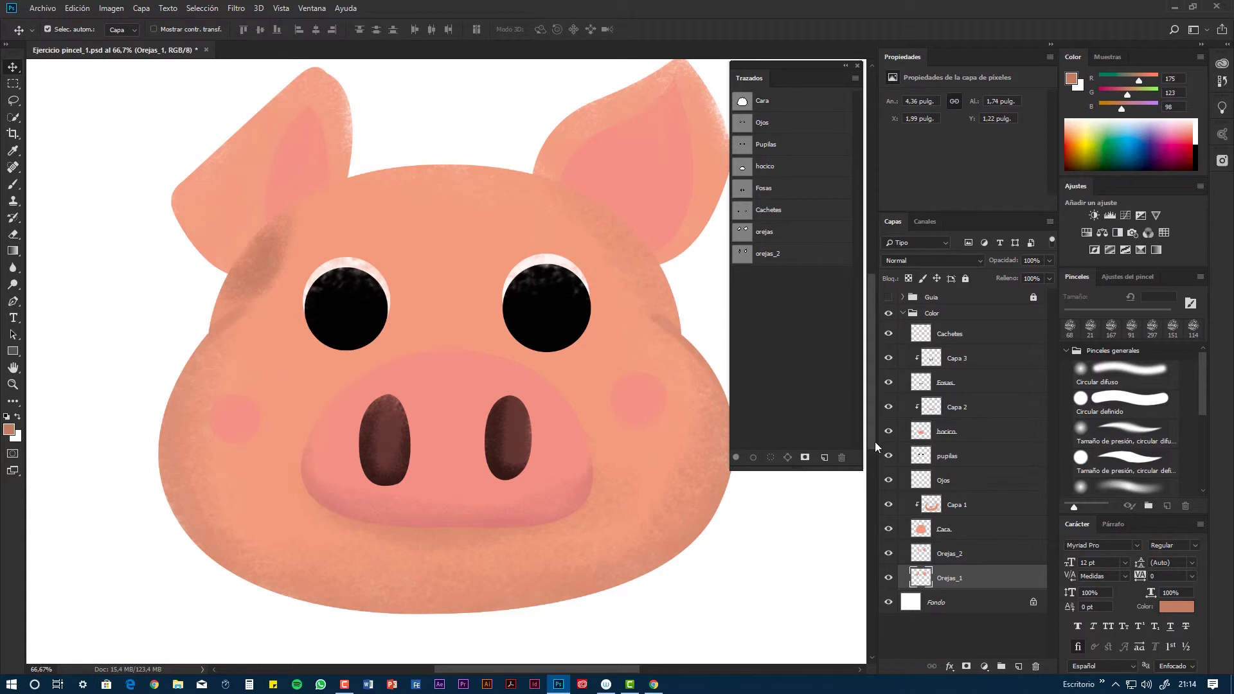
left_click_drag(967, 581, 965, 495)
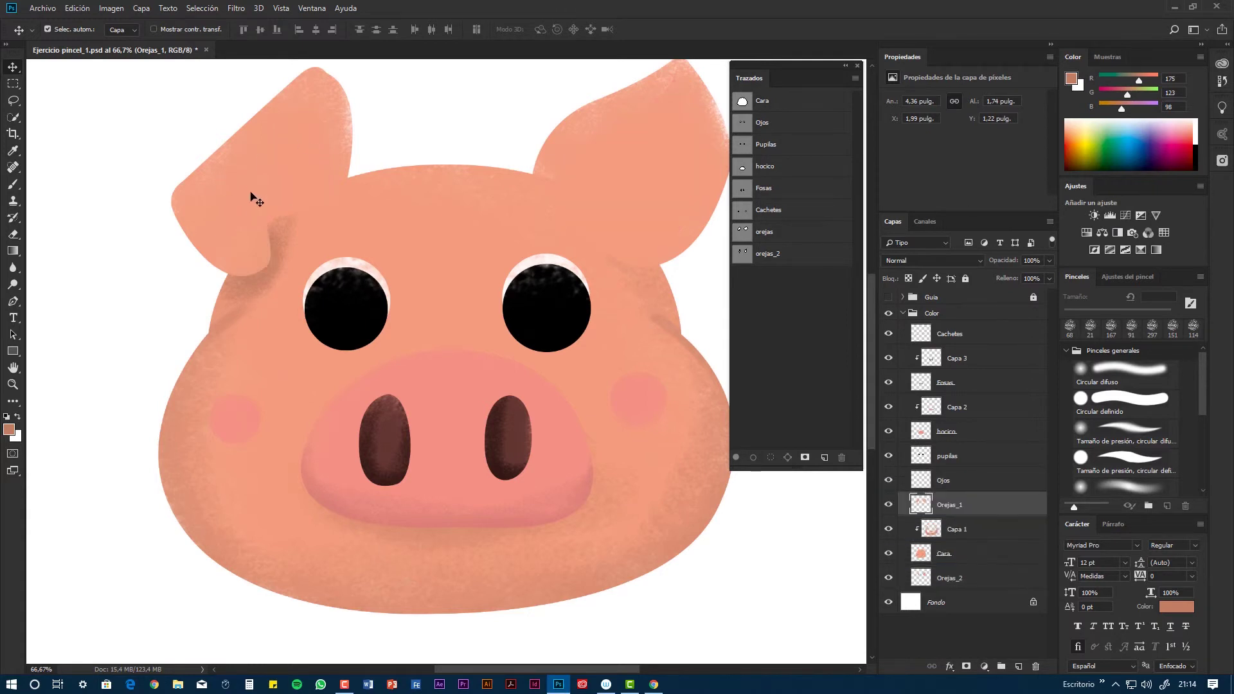
left_click_drag(444, 169, 441, 166)
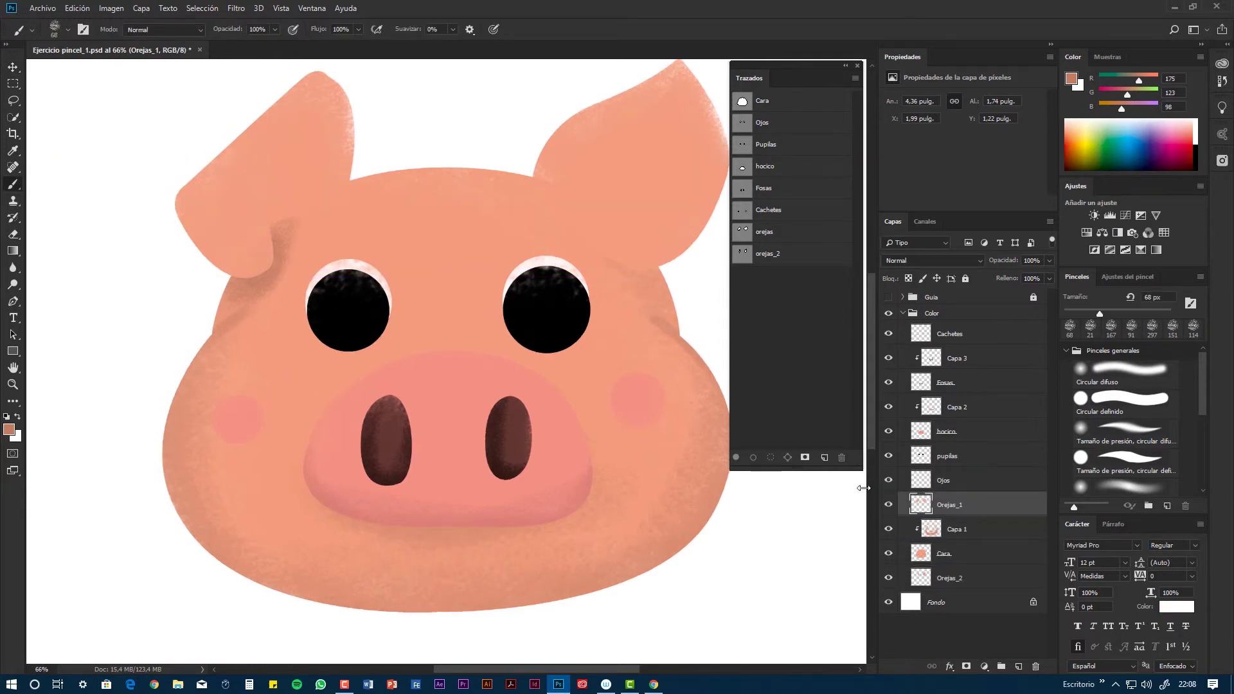
Move the Orejas_1 layer between Cara and Orejas_2.
left_click(965, 554)
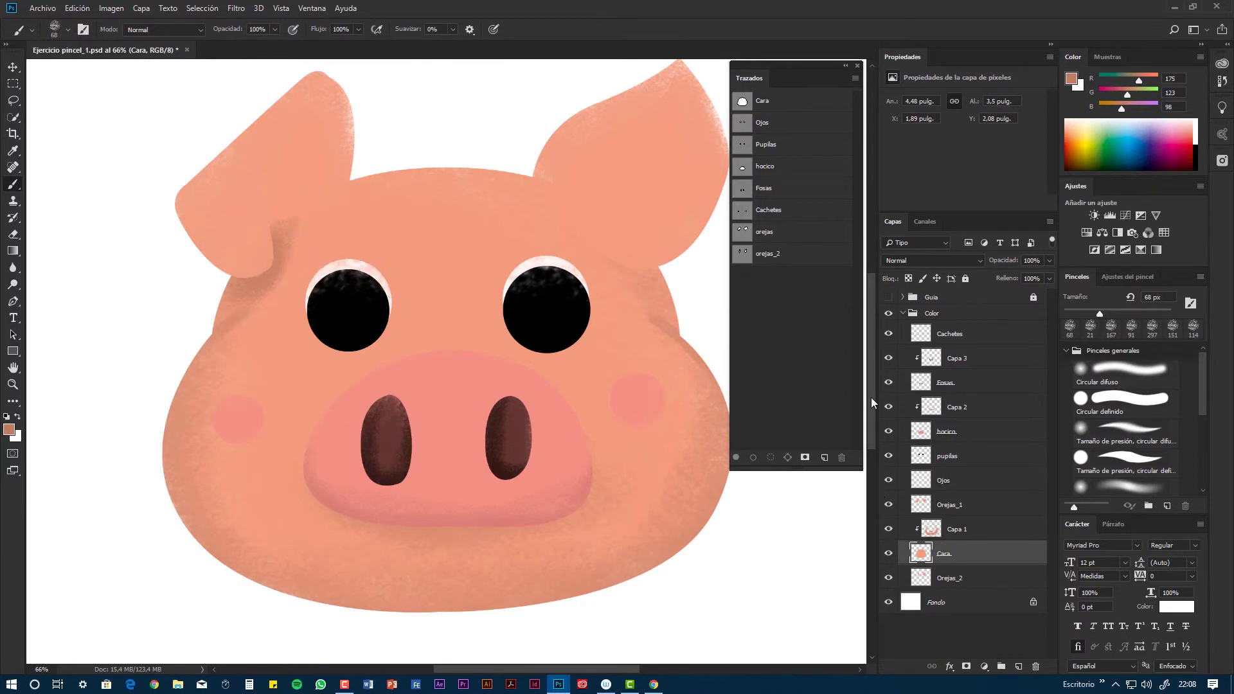
left_click_drag(935, 508, 929, 567)
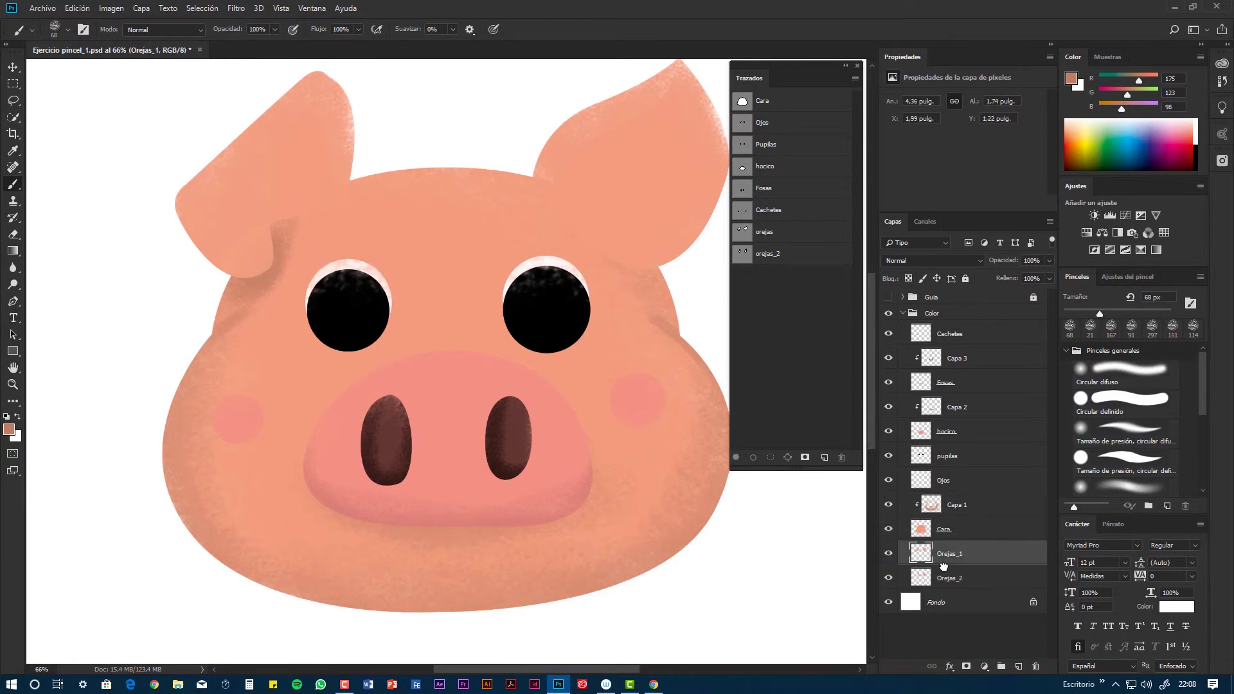
Load the orejas path as a selection and erase the part of Cara overlapping the folded ear with a 60 px eraser.
left_click(971, 533)
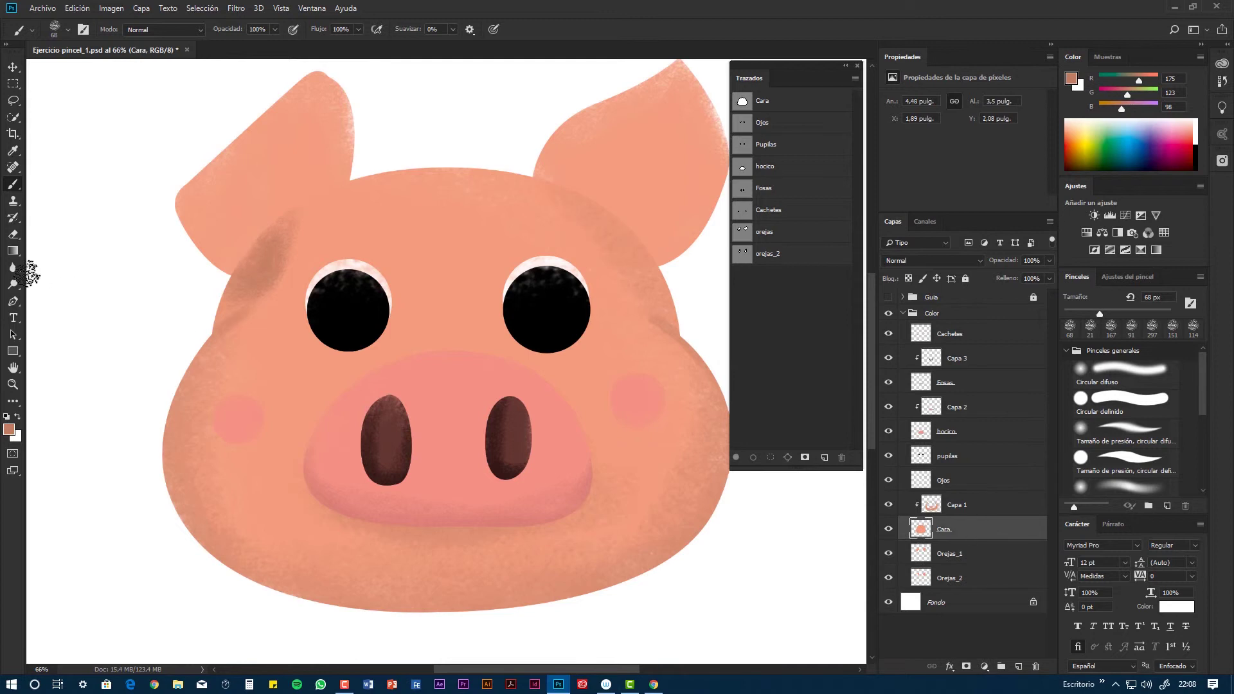
left_click(13, 234)
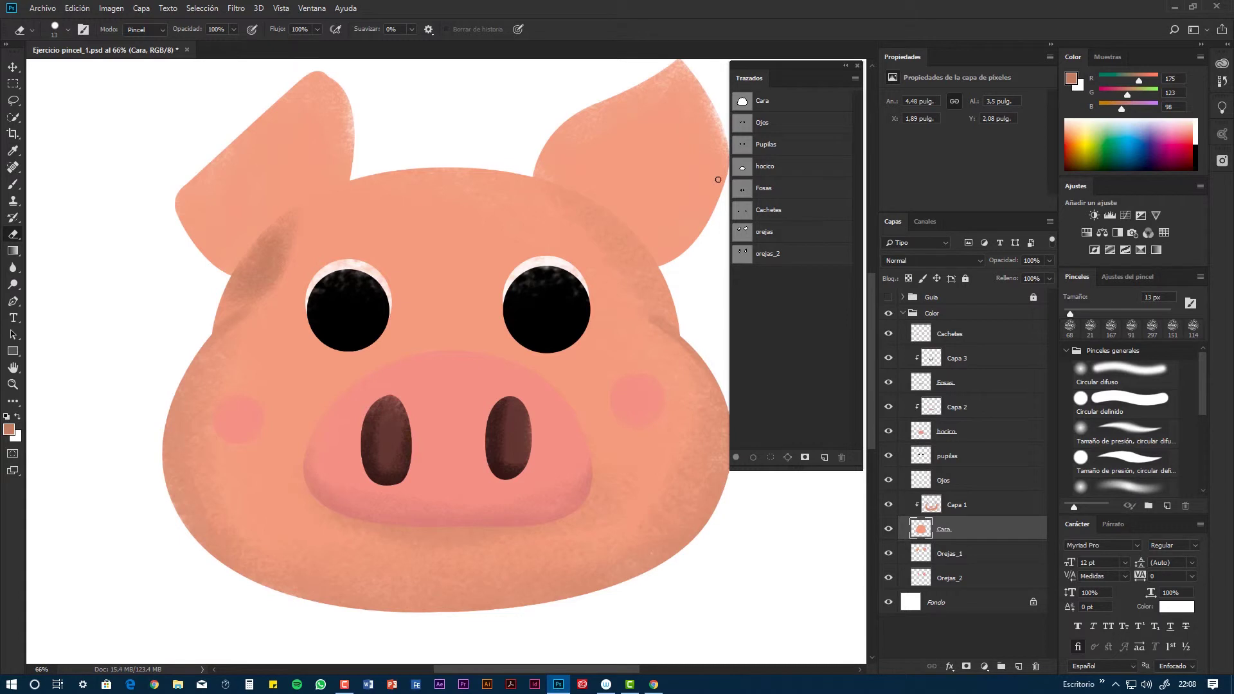
left_click(742, 232, "ctrl")
key("bracketright")
key("bracketright")
key("bracketright")
key("bracketright")
key("bracketright")
key("bracketright")
key("bracketright")
key("bracketright")
key("bracketright")
mouse_move(242, 303)
left_mouse_down()
mouse_move(276, 257)
mouse_move(263, 253)
mouse_move(238, 291)
left_mouse_up()
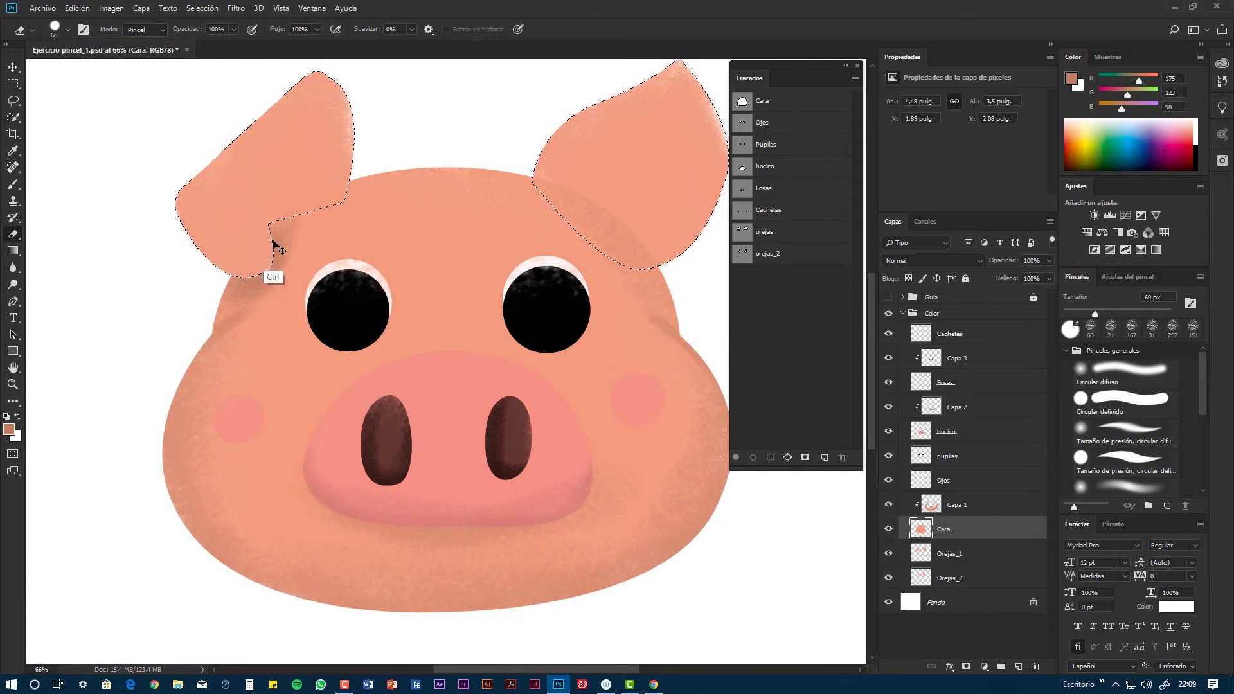
Clear the ear selection and make the hocico layer active.
key("ctrl+d")
key("ctrl+0")
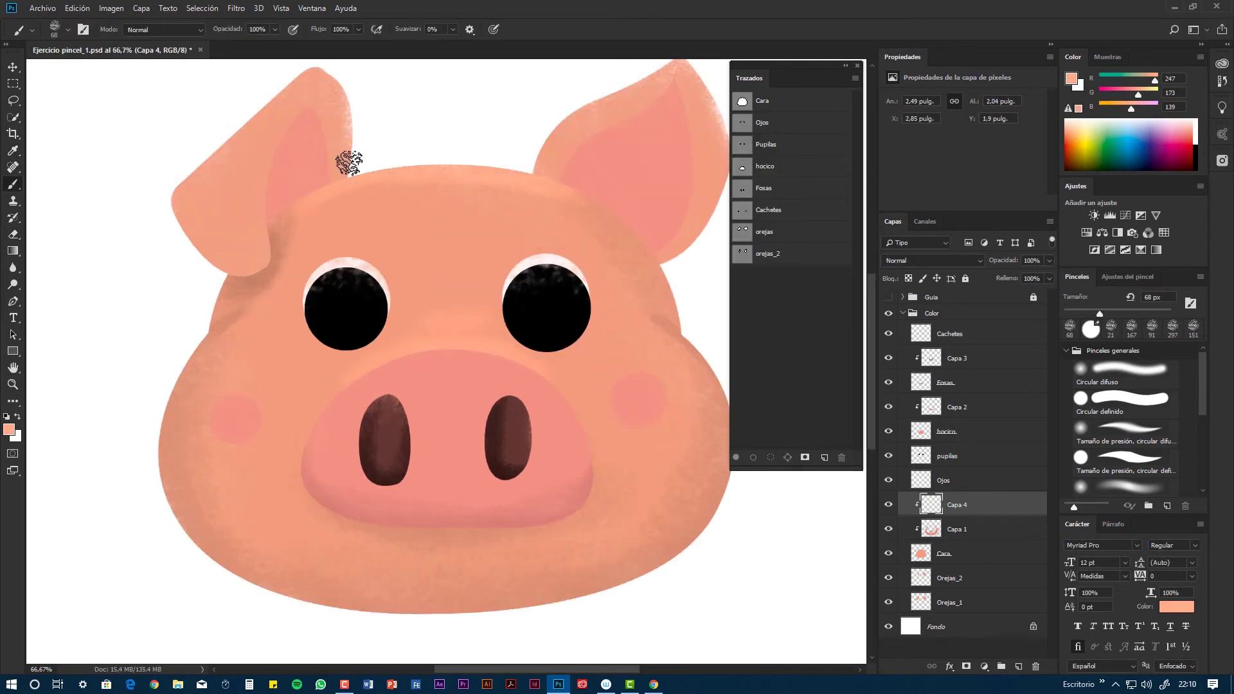
left_click(961, 441)
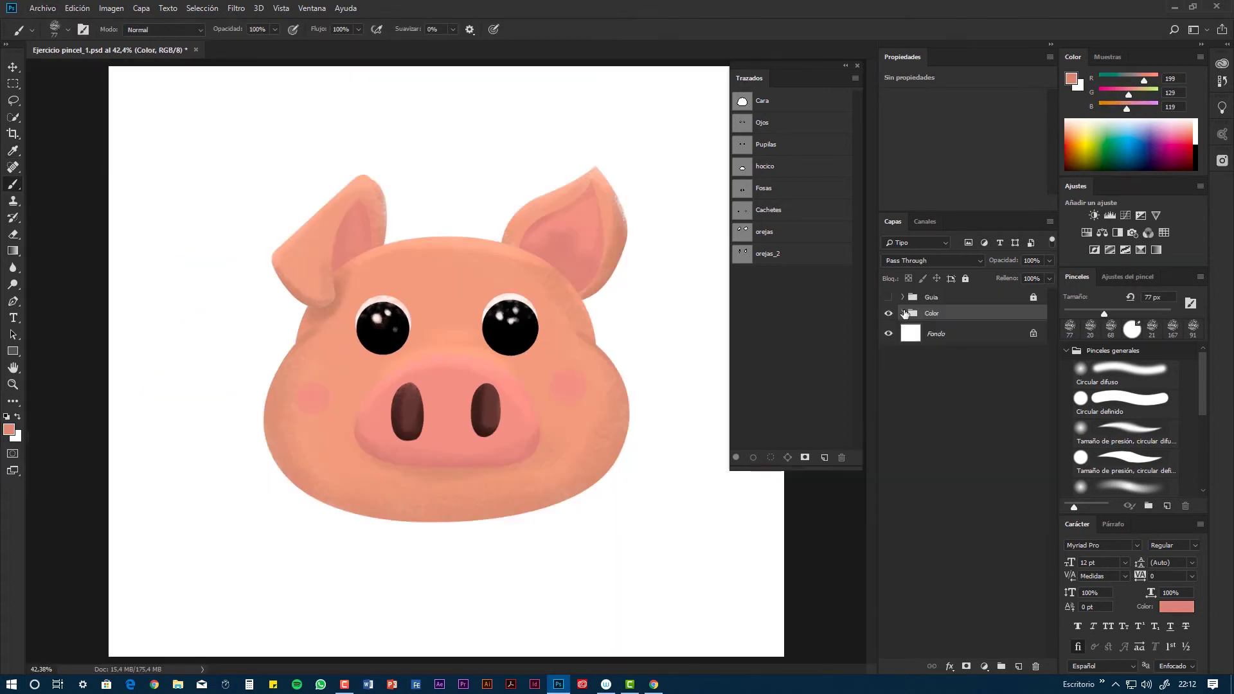
On Capa 10, paint a soft black shadow around the pig's head with the 421 px textured brush at 9% opacity.
left_click(984, 335)
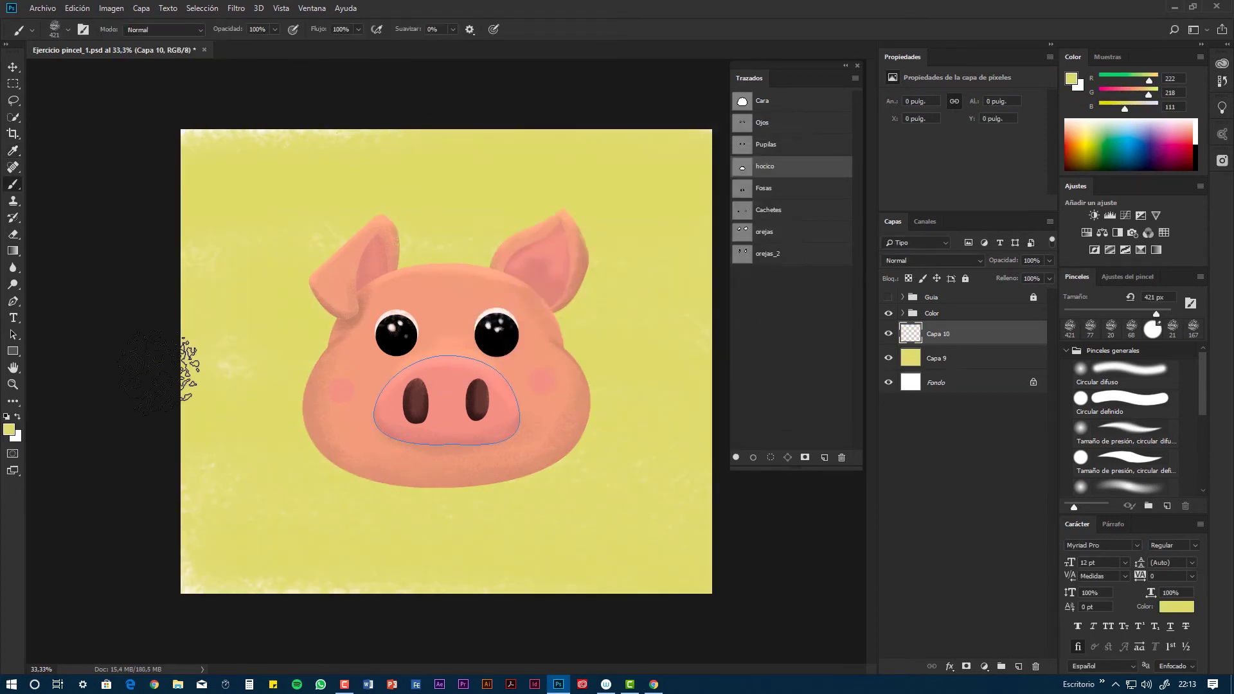
left_click(274, 29)
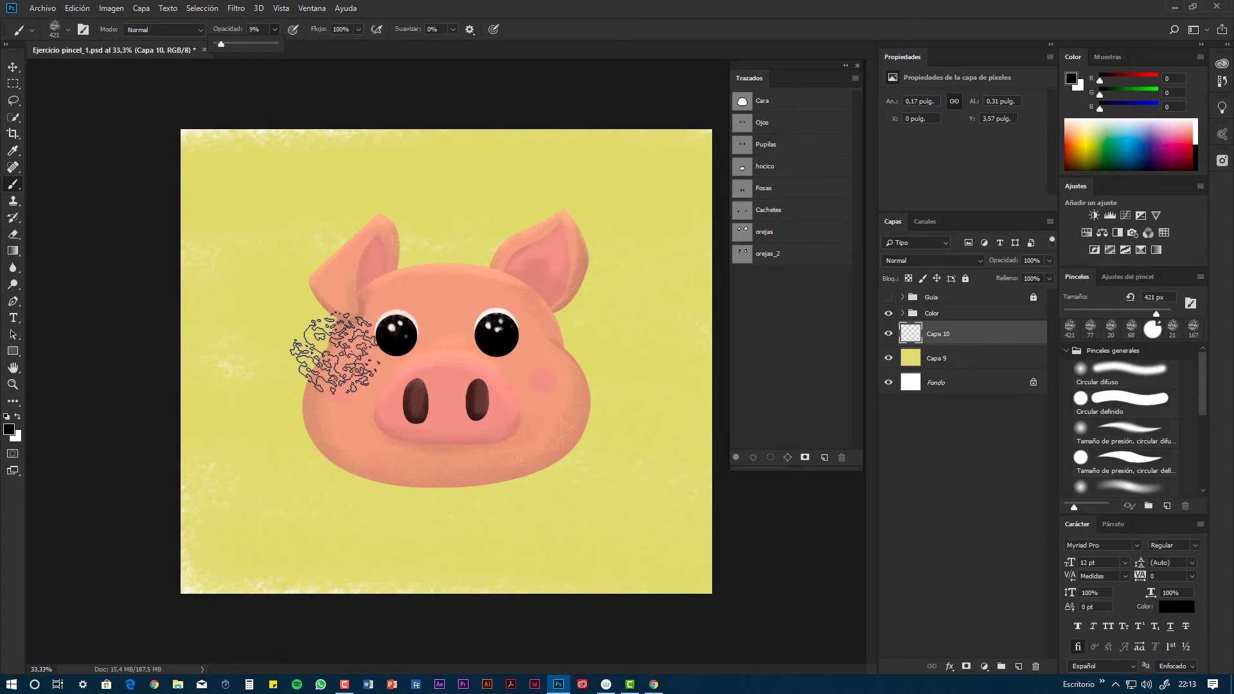
mouse_move(340, 343)
left_mouse_down()
mouse_move(376, 441)
mouse_move(568, 315)
left_mouse_up()
left_click_drag(334, 415, 483, 441)
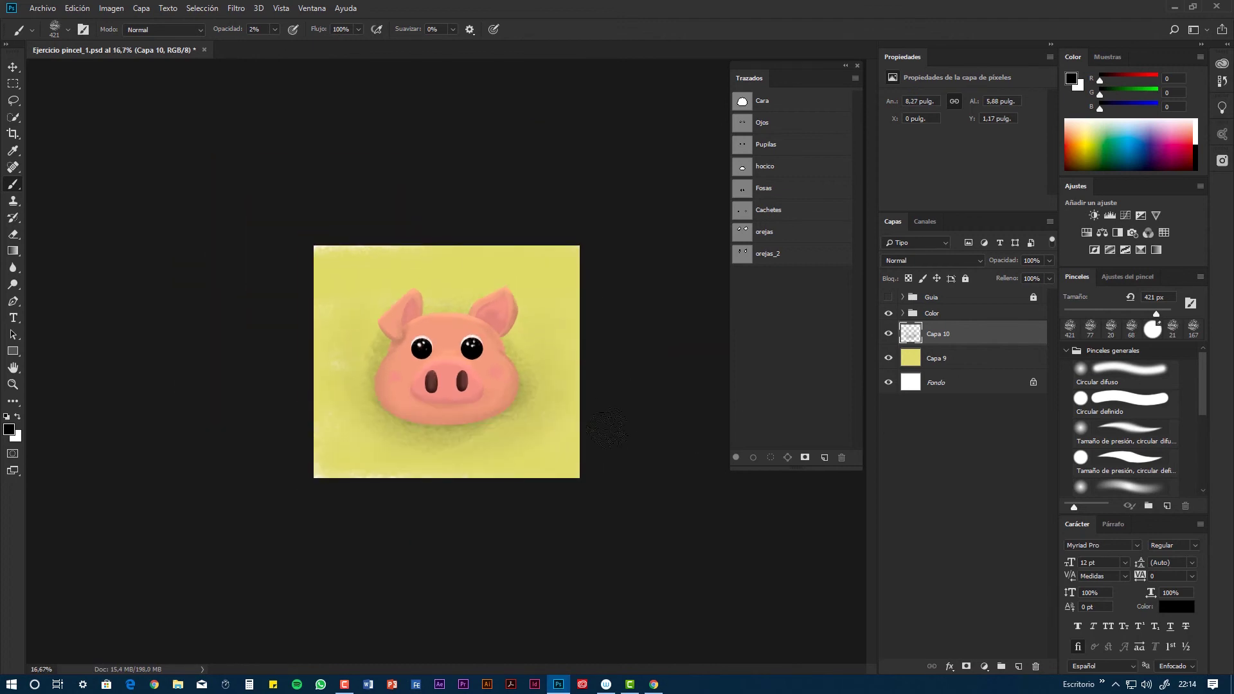
scroll(608, 428, "up", 6)
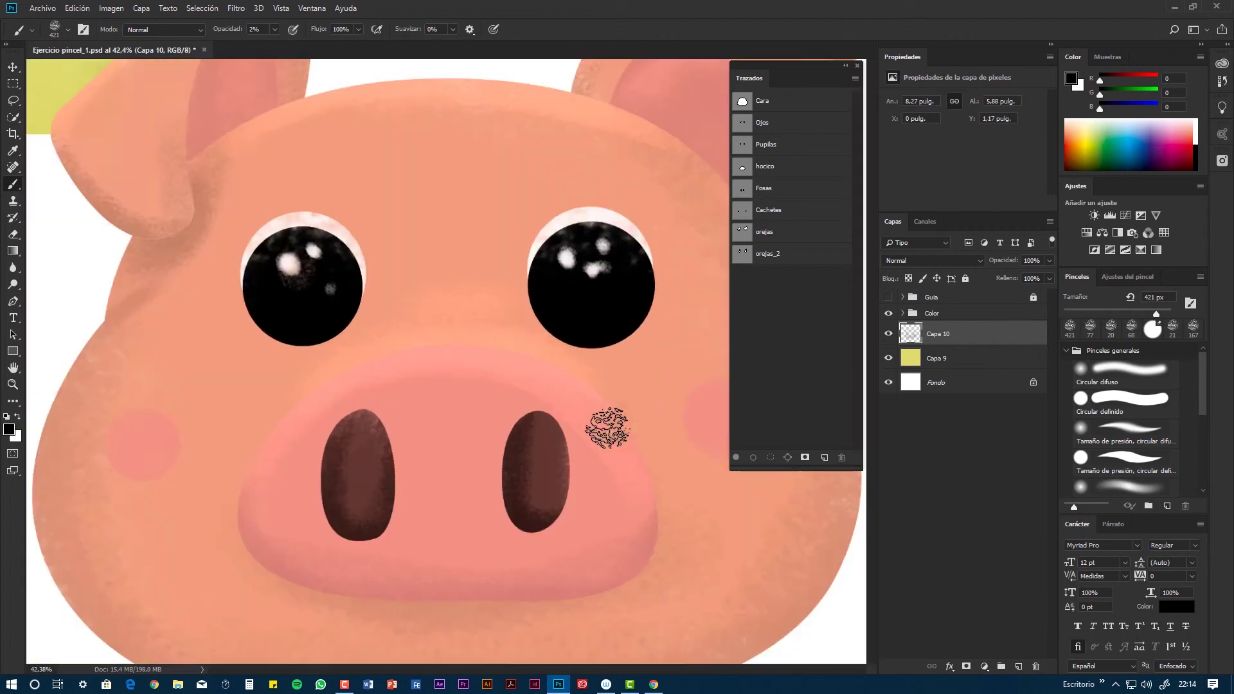
scroll(601, 431, "down", 3)
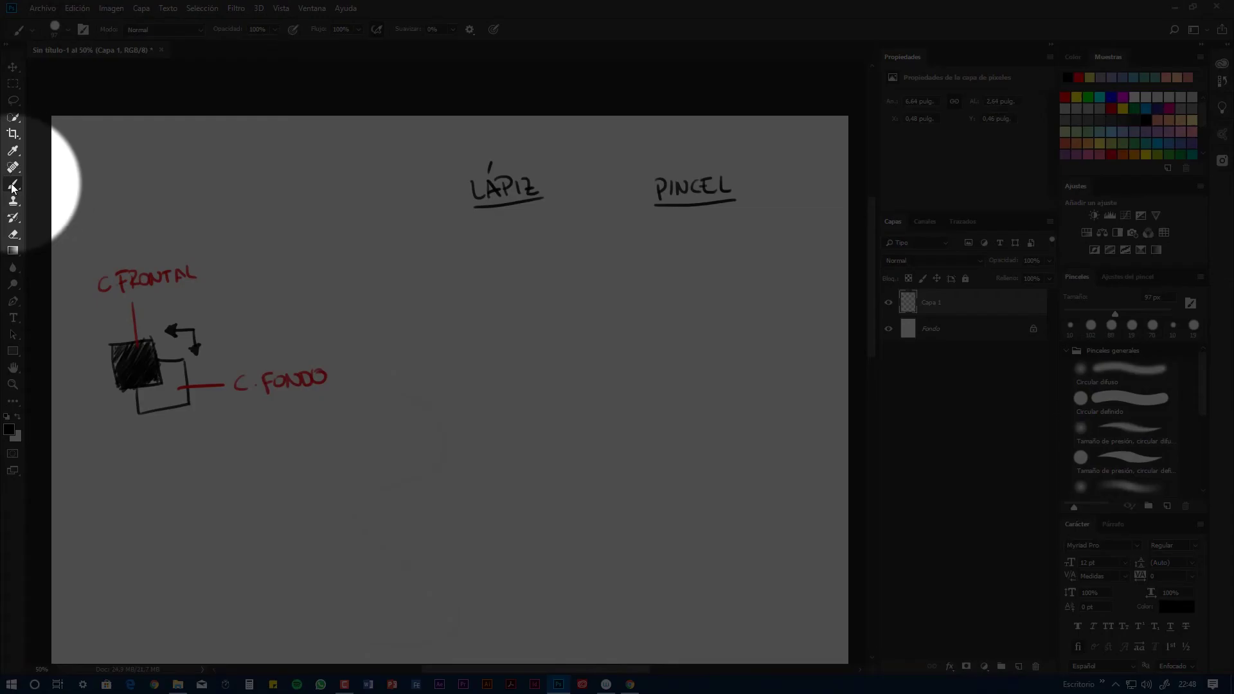
Draw a thick black zigzag under the LÁPIZ heading on Capa 1 with the Pencil tool at 88 px.
right_click(13, 186)
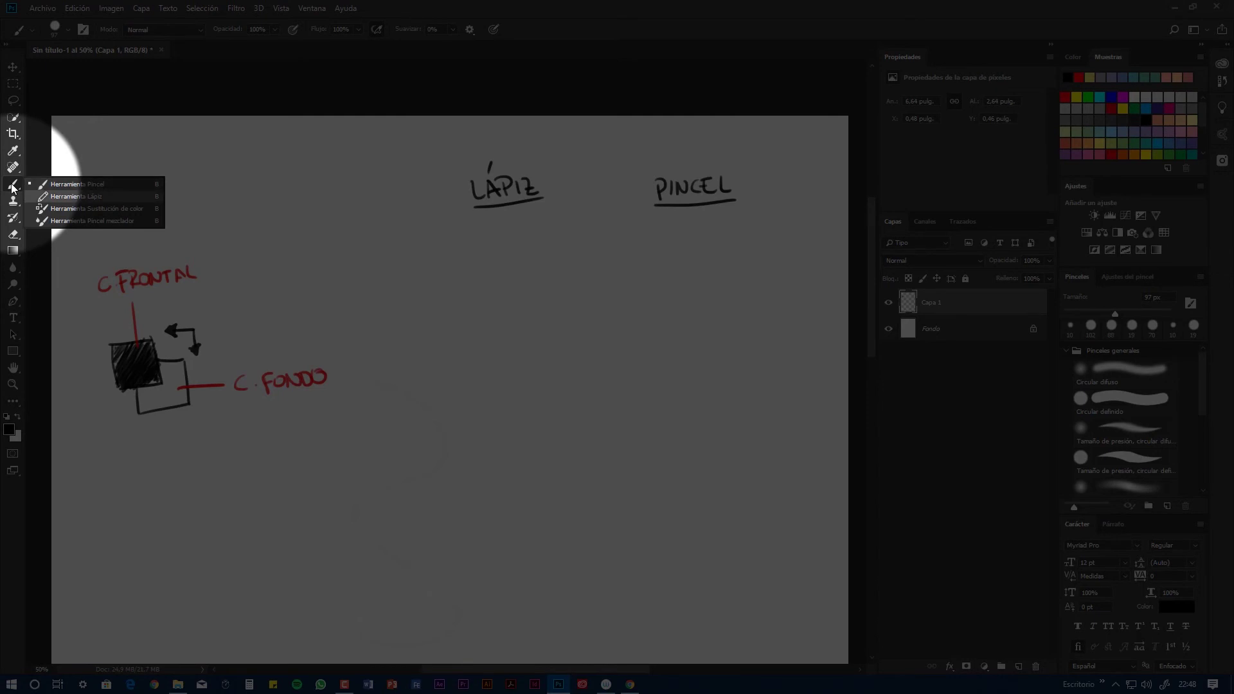
left_click(76, 196)
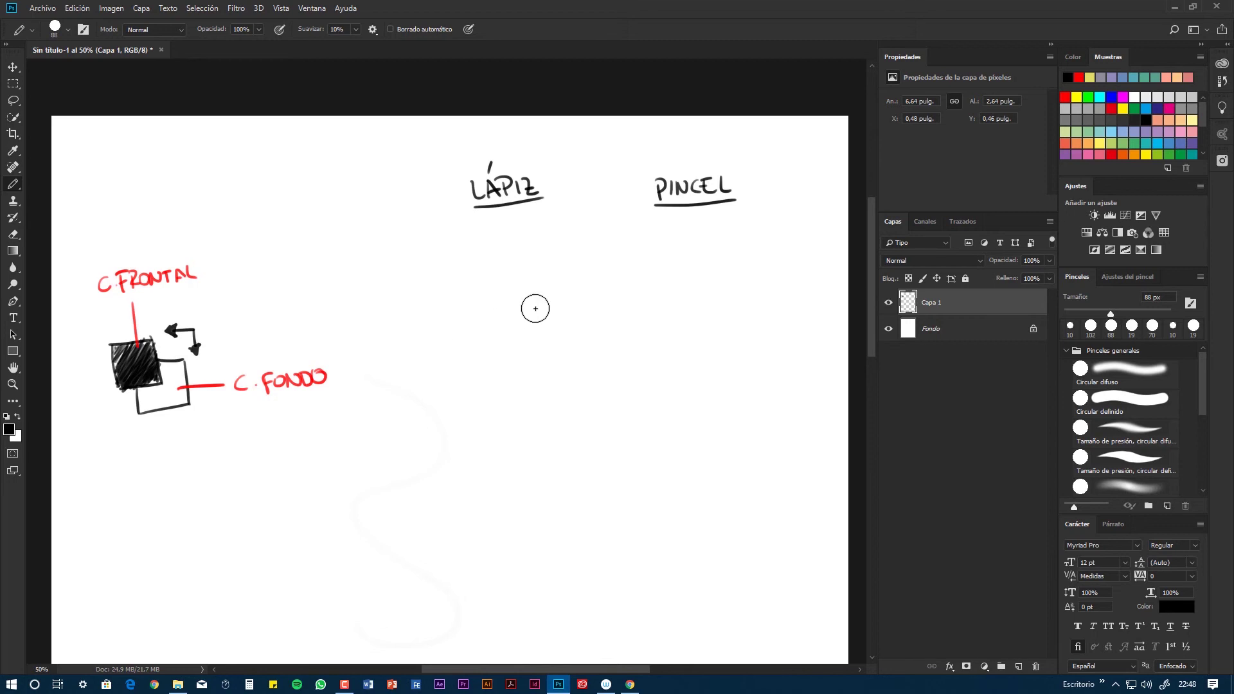
mouse_move(474, 240)
left_mouse_down()
mouse_move(477, 268)
mouse_move(540, 259)
mouse_move(545, 313)
left_mouse_up()
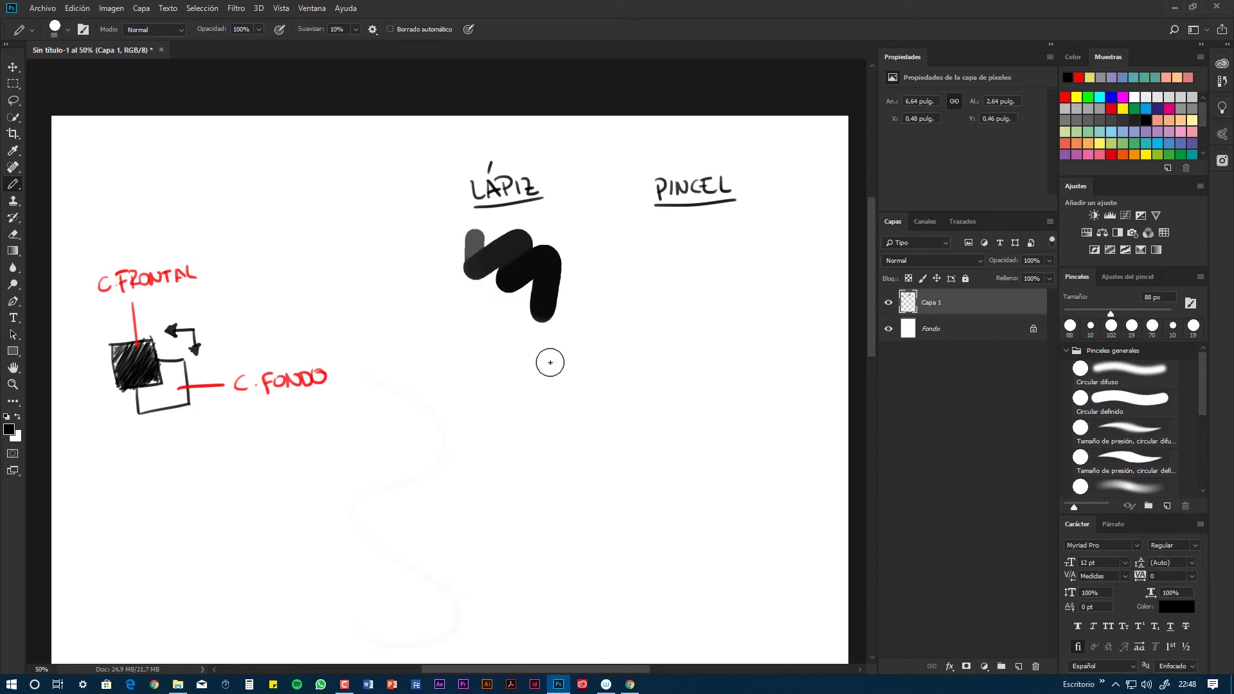
Paint a matching black zigzag under the PINCEL heading with the Brush tool and compare both strokes' edges up close.
right_click(13, 184)
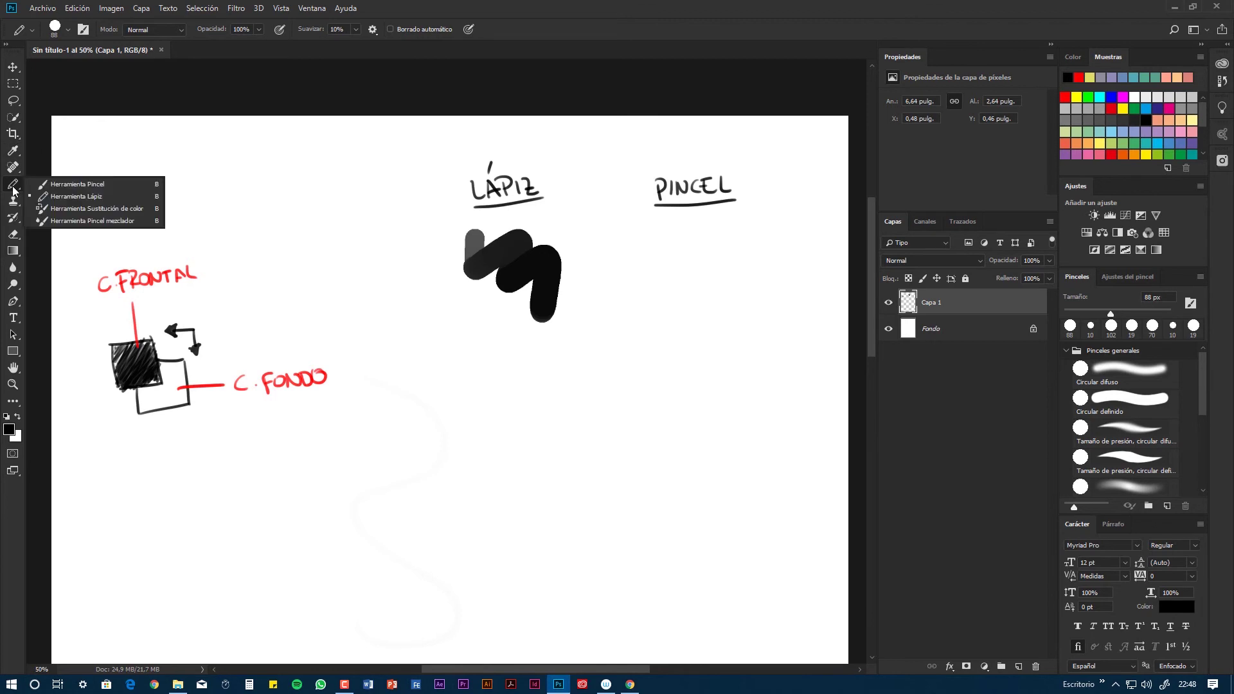
left_click(77, 187)
mouse_move(640, 234)
left_mouse_down()
mouse_move(691, 258)
mouse_move(696, 301)
left_mouse_up()
key("ctrl+plus")
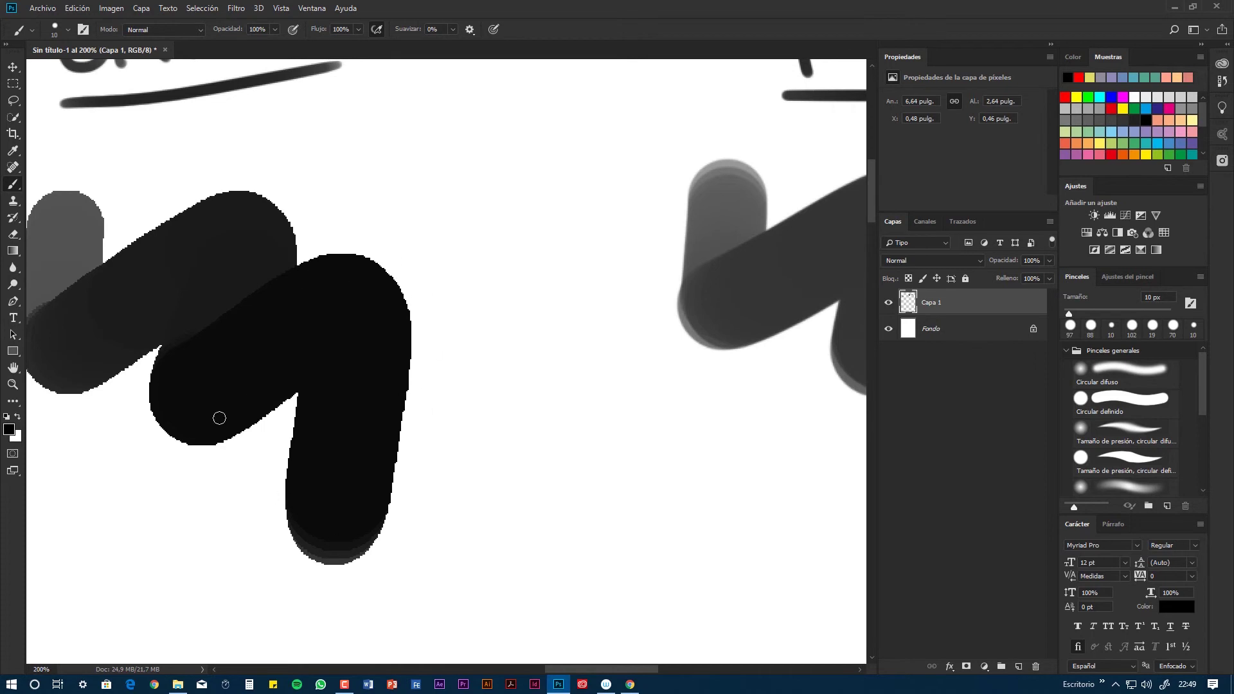
left_click_drag(431, 278, 129, 299)
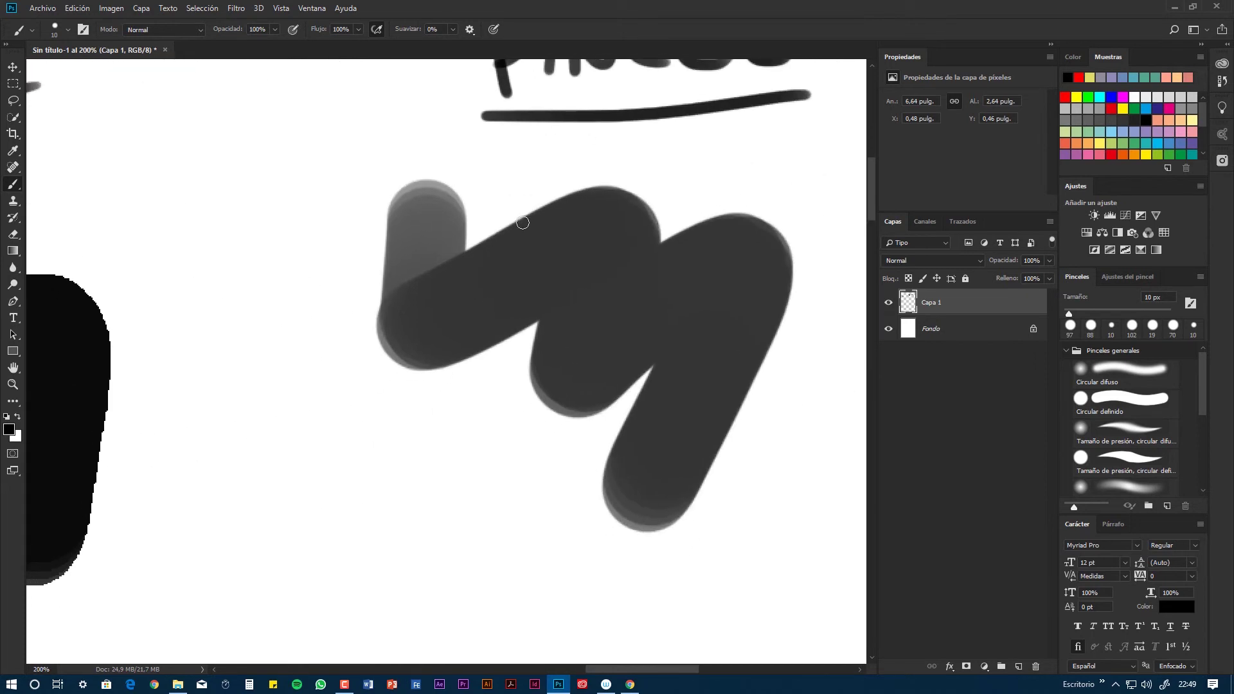
left_click_drag(486, 204, 540, 177)
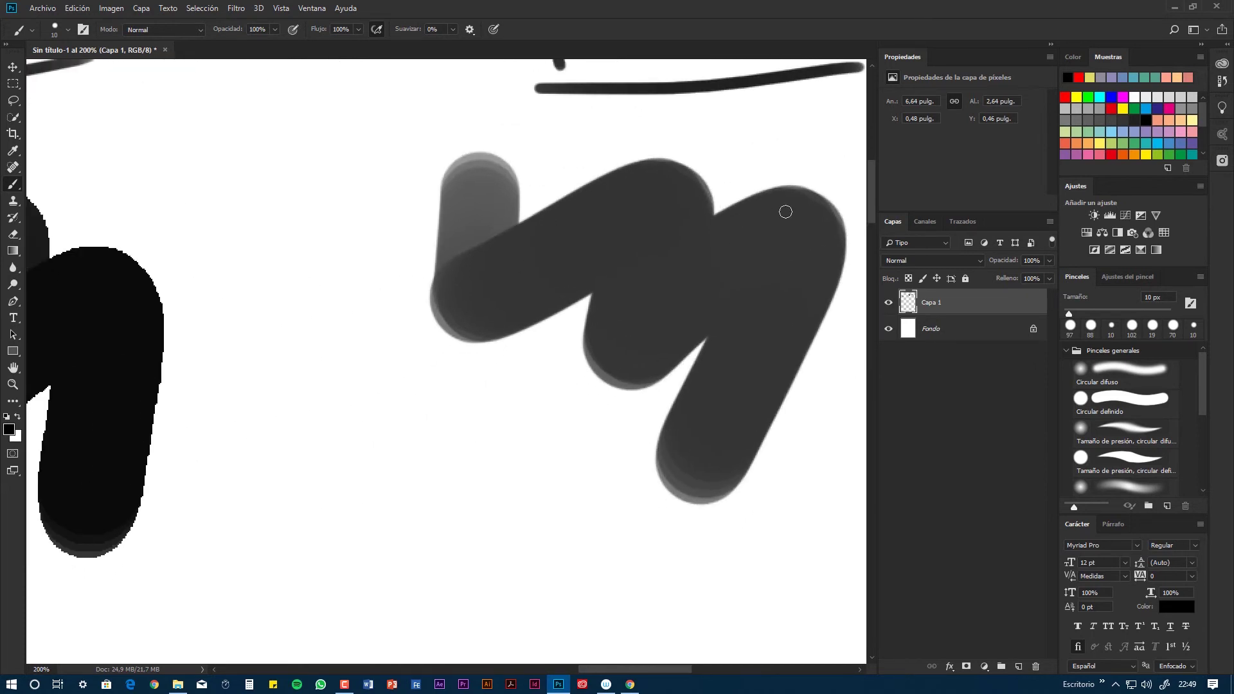
scroll(620, 278, "left", 5)
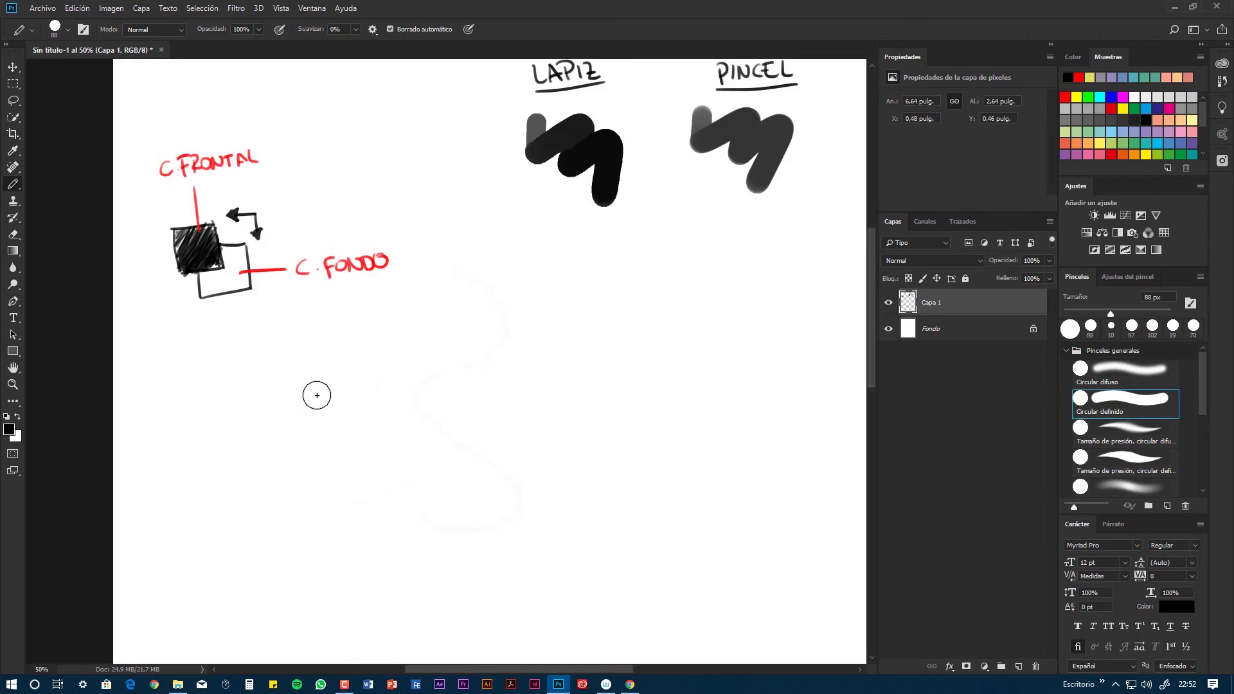
With the 88 px Pencil and Auto Erase on, draw a black zigzag below C. FONDO and retrace it in white.
mouse_move(298, 407)
left_mouse_down()
mouse_move(381, 347)
mouse_move(439, 348)
mouse_move(467, 394)
mouse_move(546, 353)
left_mouse_up()
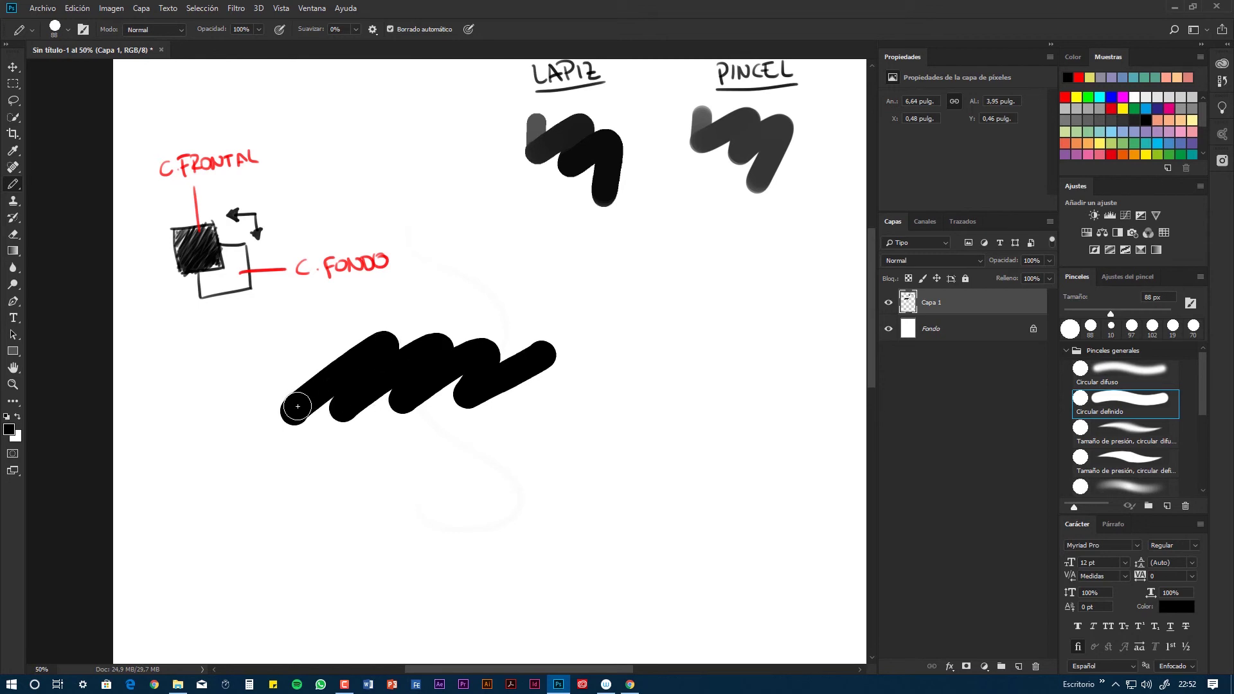
mouse_move(298, 407)
left_mouse_down()
mouse_move(485, 347)
mouse_move(366, 331)
mouse_move(522, 357)
left_mouse_up()
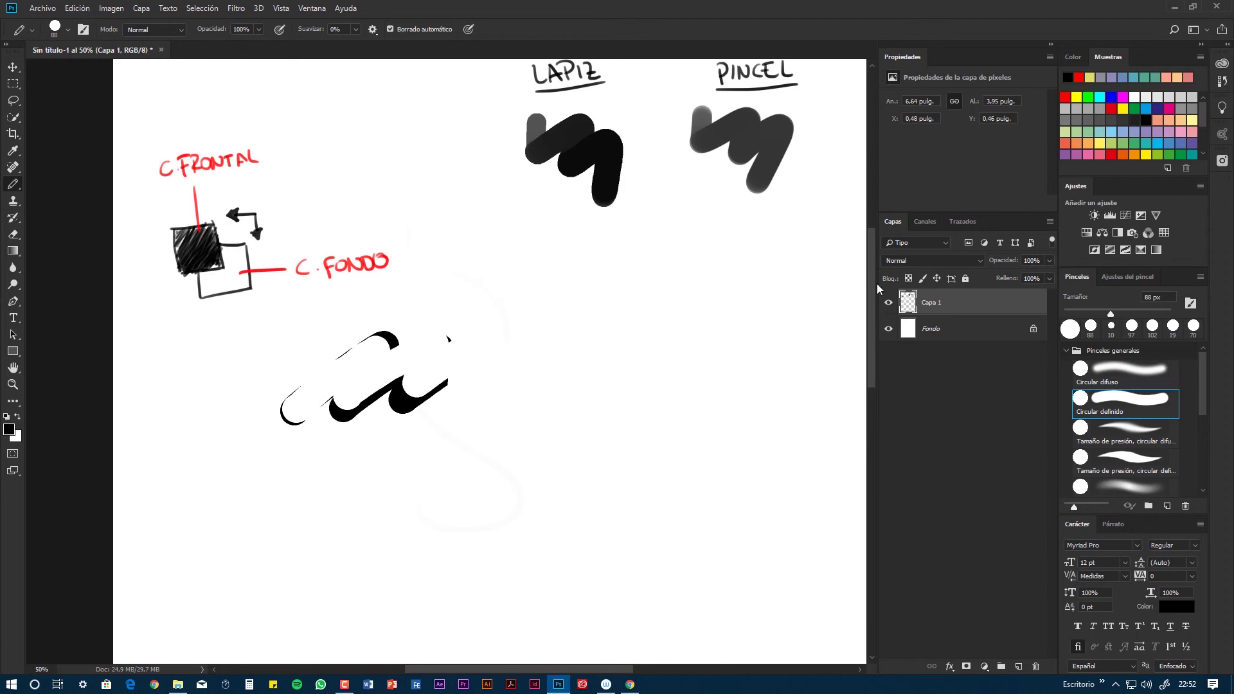
Toggle the Fondo layer's visibility to examine the retraced pencil strokes against transparency.
left_click(888, 329)
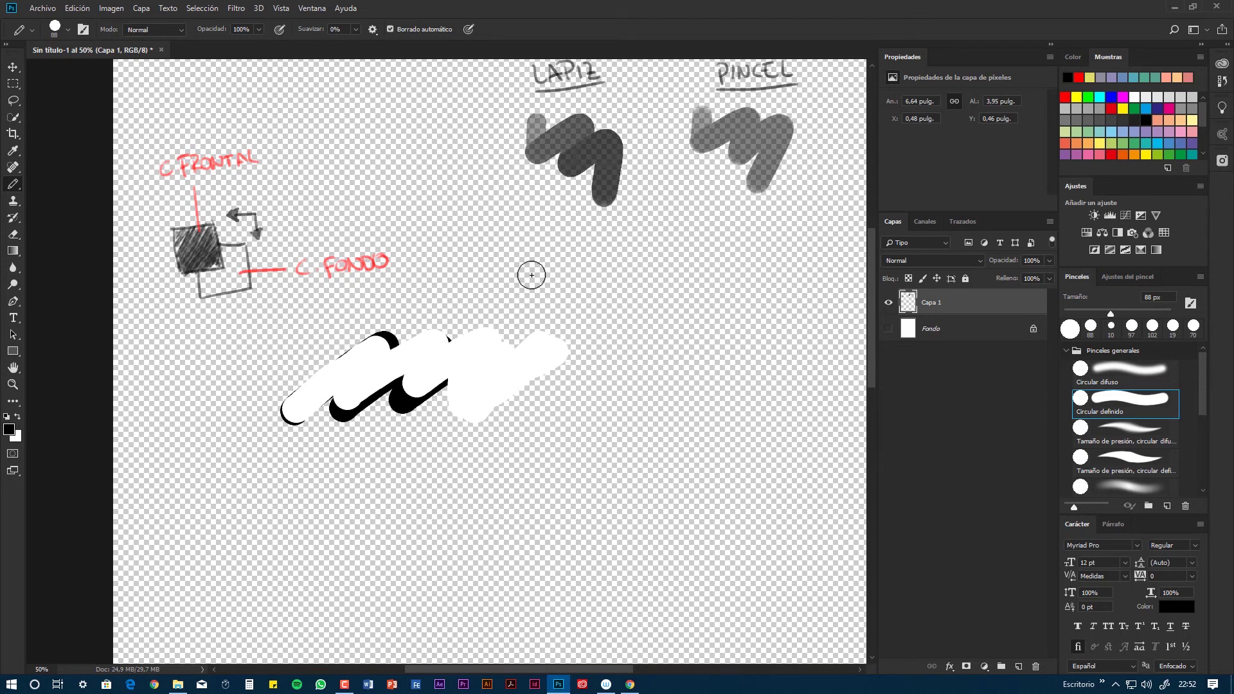
left_click(889, 330)
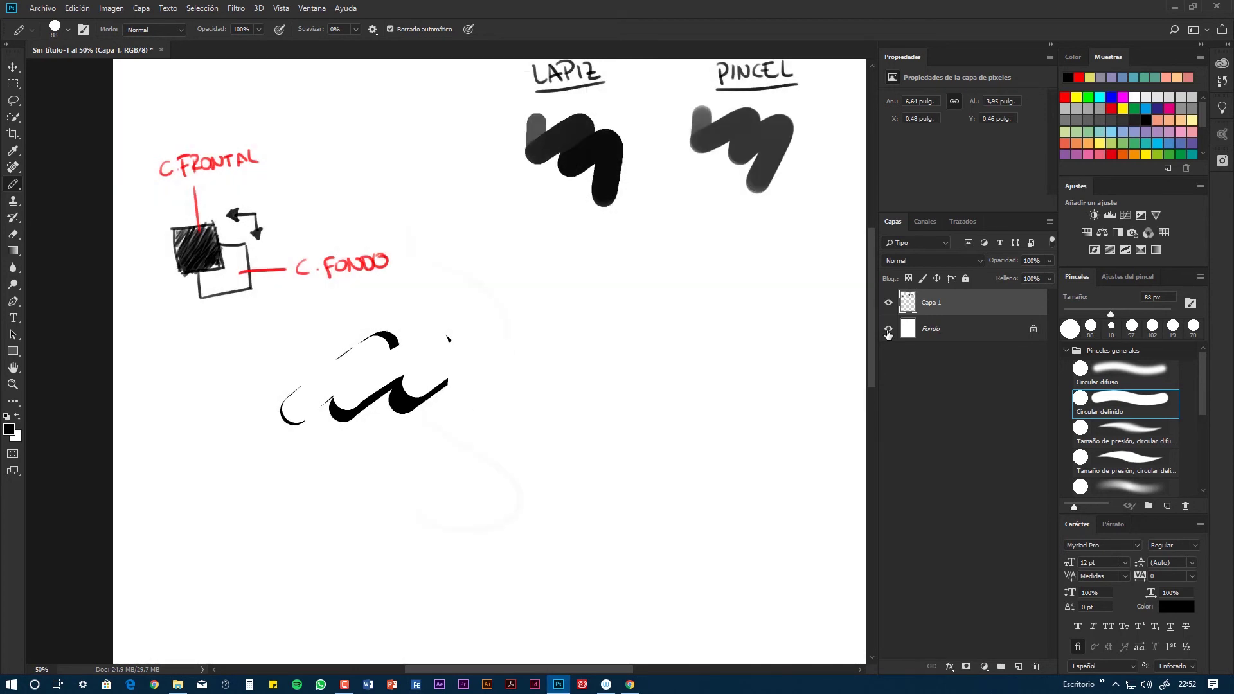
left_click(889, 329)
left_click(888, 329)
Set the foreground colour to pure red and the background colour to bright green.
left_click(9, 429)
left_click(633, 270)
left_click(633, 255)
left_click(600, 159)
left_click(725, 157)
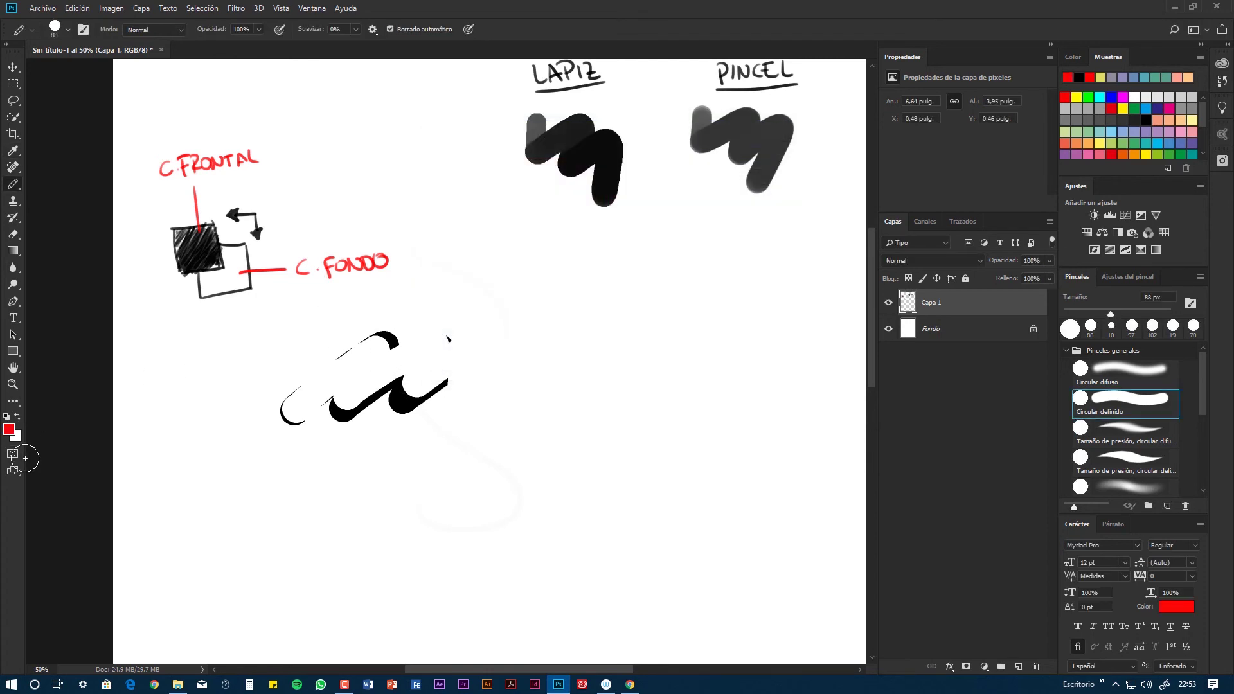
left_click(16, 437)
left_click(616, 283)
left_click_drag(578, 212, 600, 171)
left_click(730, 154)
Draw two red scribbled patches with the auto-erasing Pencil and paint over them with green strokes.
mouse_move(535, 397)
left_mouse_down()
mouse_move(620, 311)
mouse_move(648, 385)
mouse_move(735, 310)
mouse_move(720, 373)
mouse_move(583, 352)
mouse_move(543, 361)
mouse_move(608, 327)
mouse_move(576, 315)
mouse_move(603, 365)
mouse_move(659, 314)
mouse_move(688, 338)
mouse_move(668, 369)
left_mouse_up()
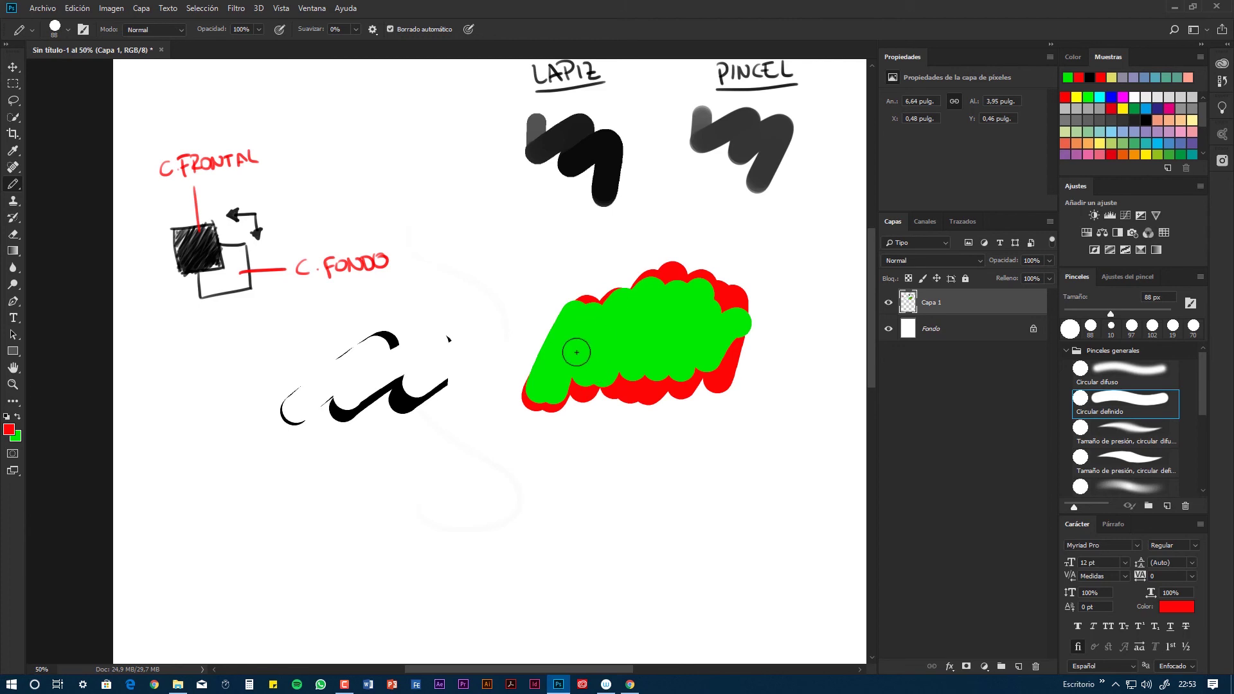
mouse_move(577, 353)
left_mouse_down()
mouse_move(704, 344)
mouse_move(551, 336)
mouse_move(679, 347)
mouse_move(573, 335)
mouse_move(601, 354)
left_mouse_up()
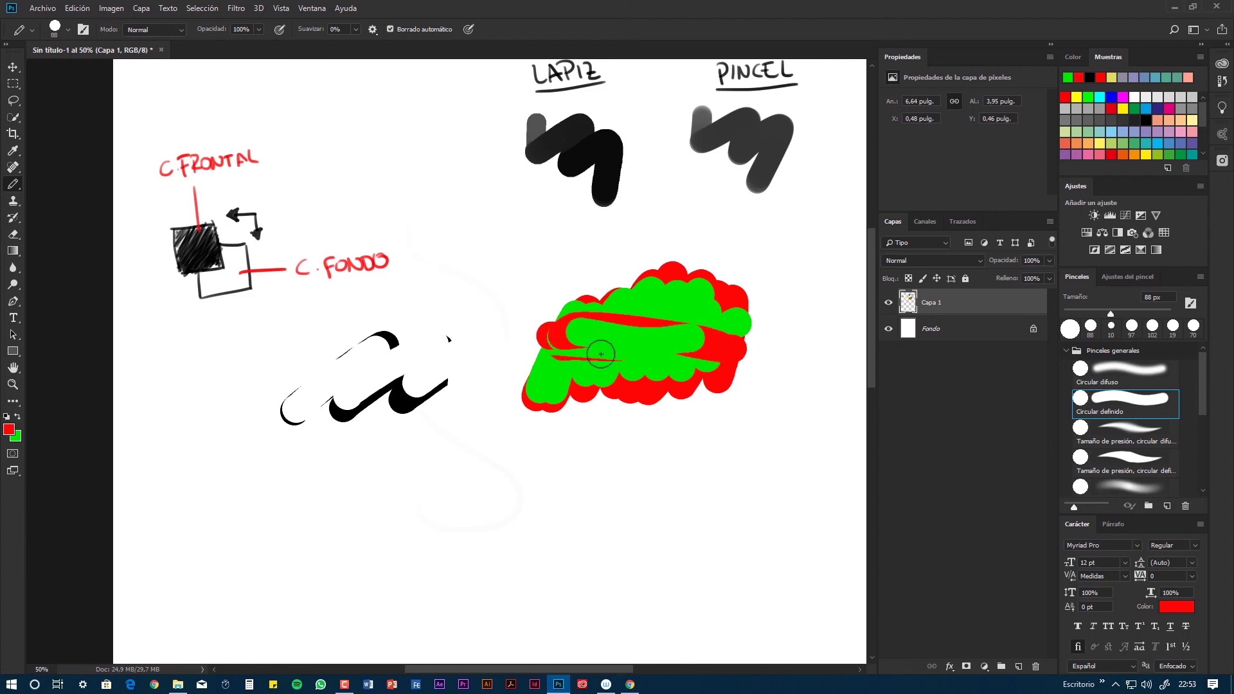
mouse_move(508, 543)
left_mouse_down()
mouse_move(617, 457)
mouse_move(698, 469)
left_mouse_up()
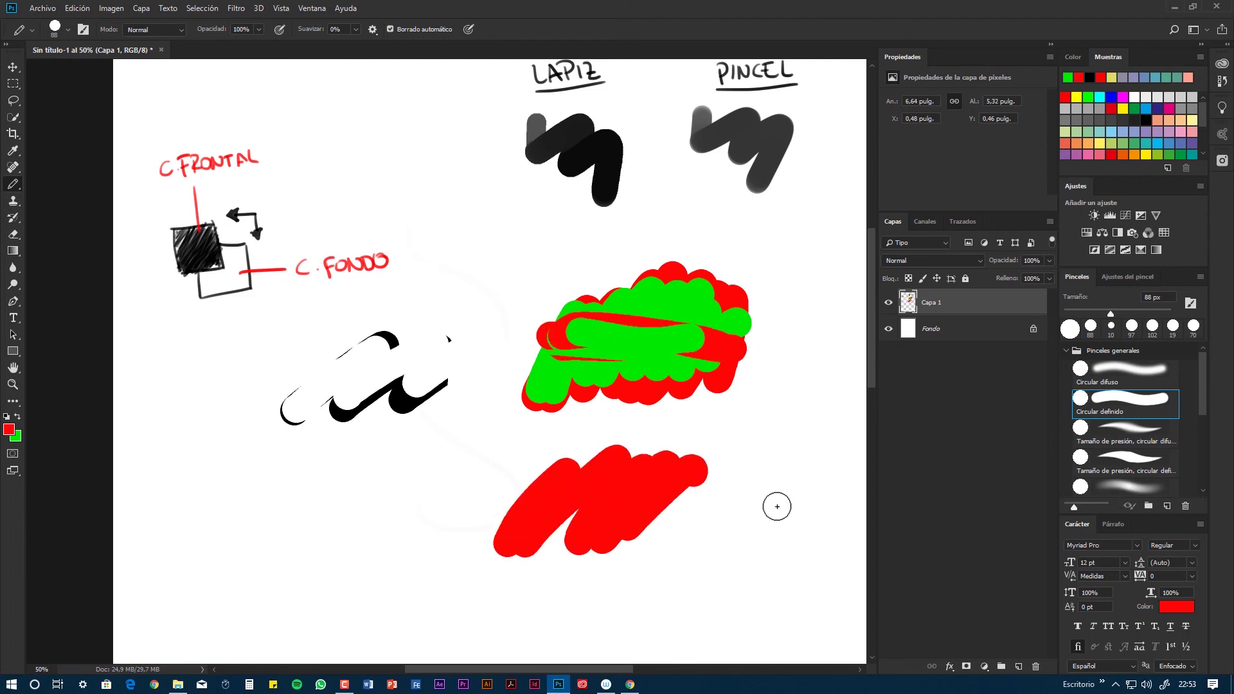
mouse_move(747, 547)
left_mouse_down()
mouse_move(412, 439)
mouse_move(535, 486)
mouse_move(510, 476)
mouse_move(594, 528)
mouse_move(566, 508)
left_mouse_up()
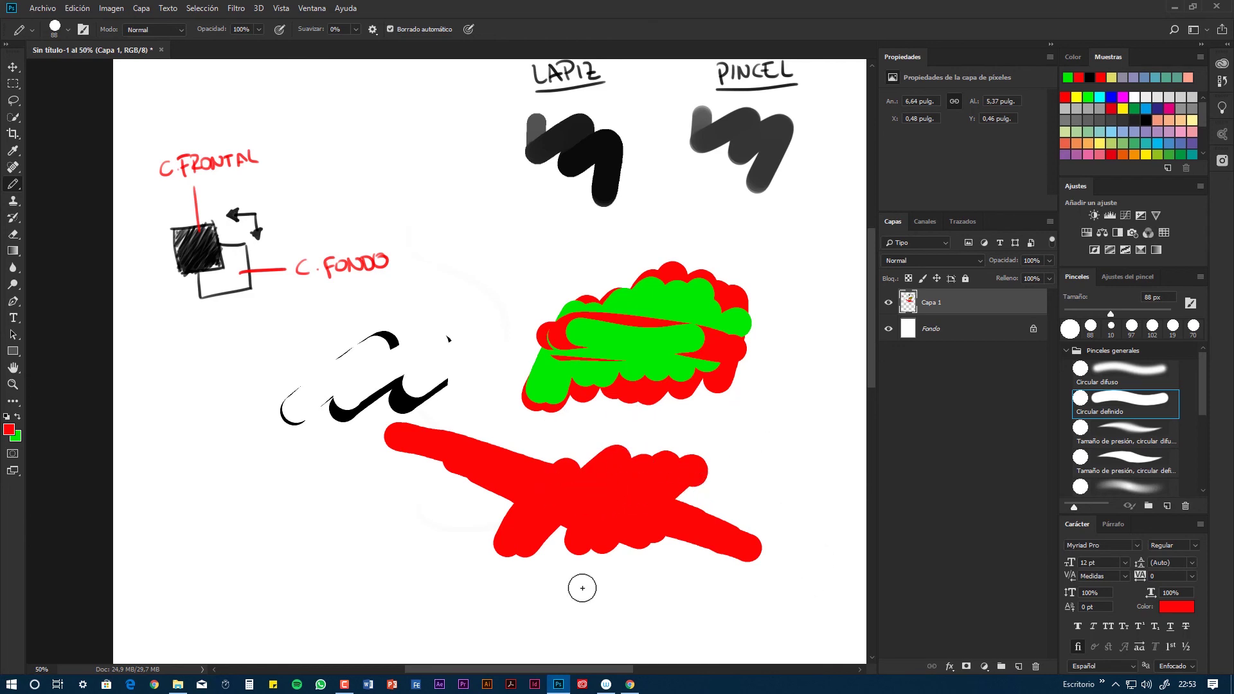
mouse_move(657, 473)
left_mouse_down()
mouse_move(446, 446)
mouse_move(464, 510)
mouse_move(529, 482)
mouse_move(558, 435)
mouse_move(674, 554)
mouse_move(718, 505)
mouse_move(764, 474)
left_mouse_up()
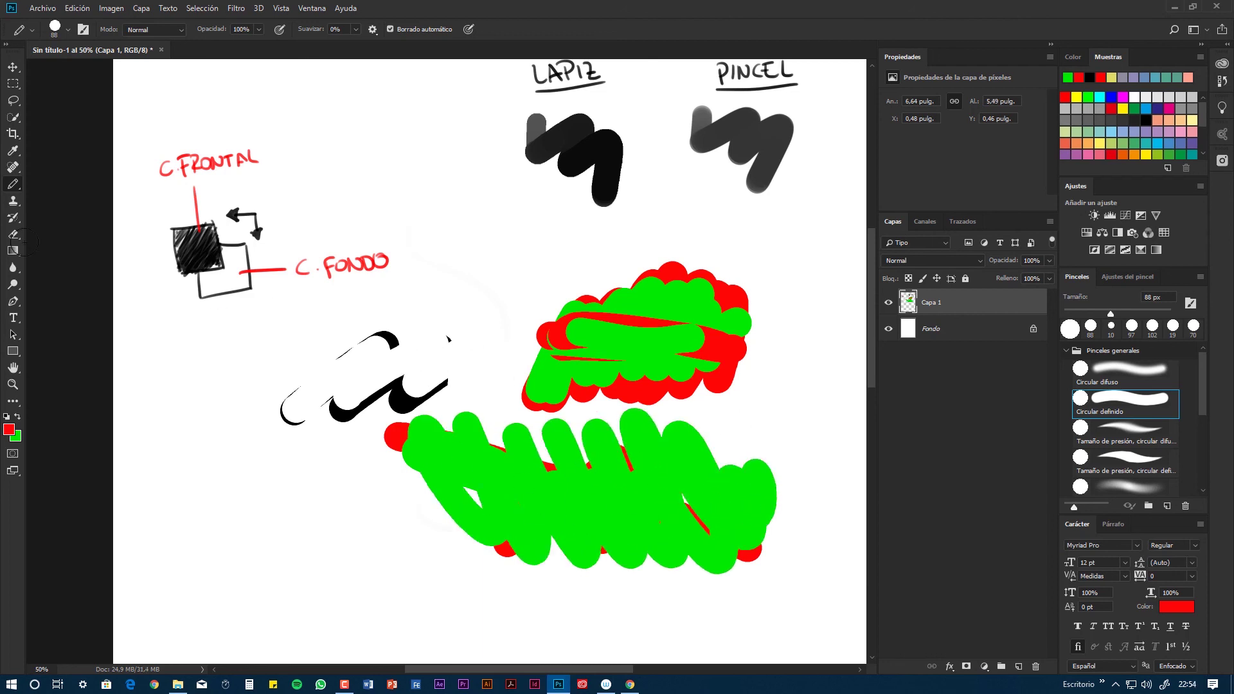